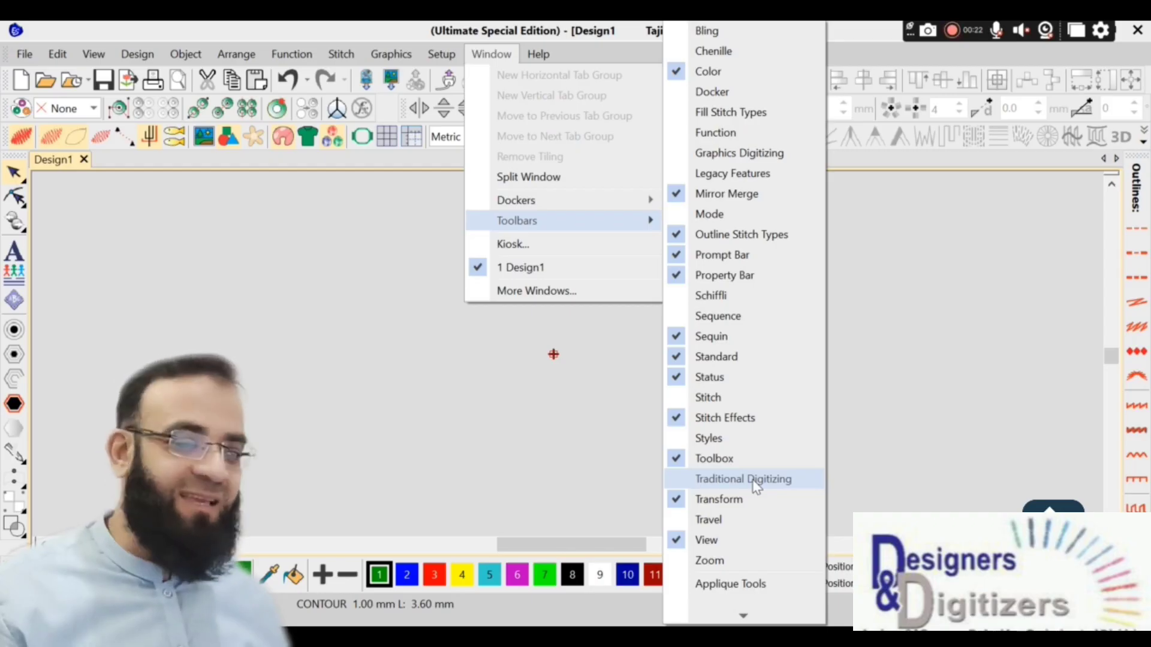
Step: Show the Traditional Digitizing toolbar and place it over the upper-left corner of the design canvas
click(756, 479)
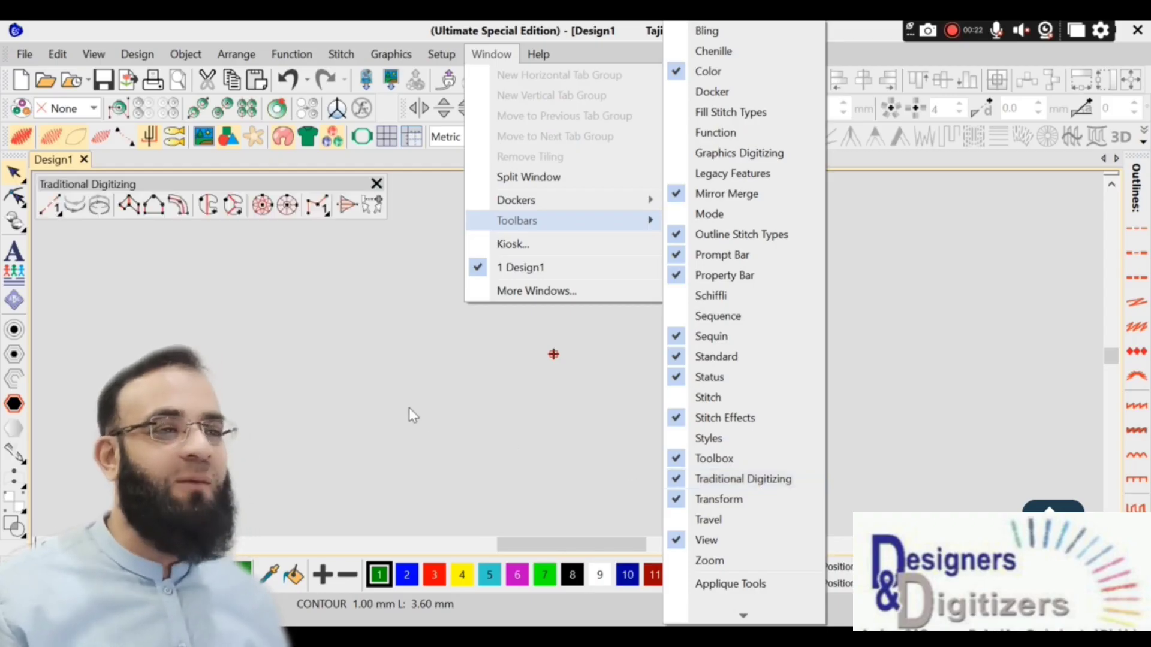
click(409, 409)
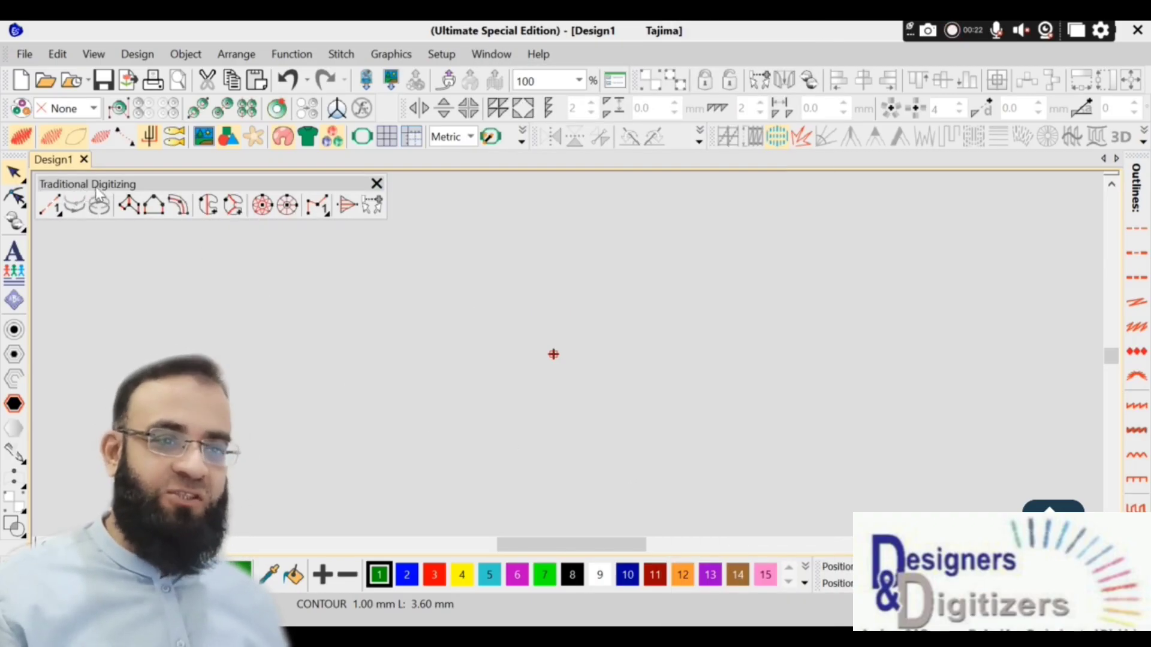
mouse_move(95, 186)
mouse_down()
mouse_move(104, 182)
mouse_move(94, 182)
mouse_up()
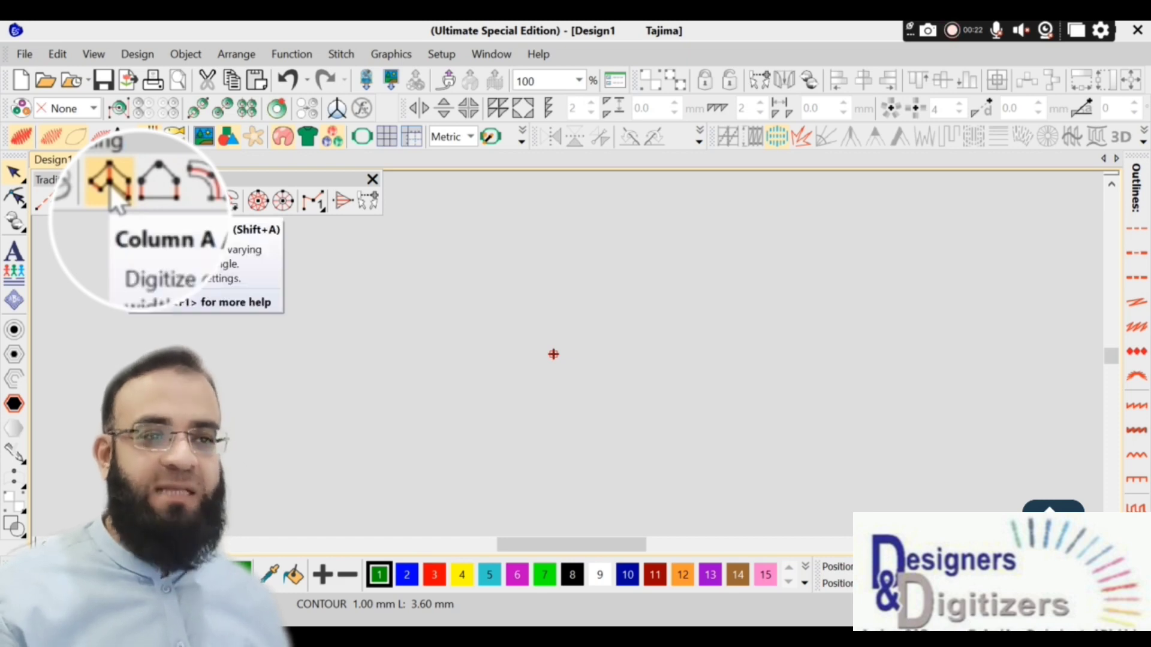
Step: Digitize a small four-point square with Column A near the canvas's upper centre and move it a little to the left
click(125, 202)
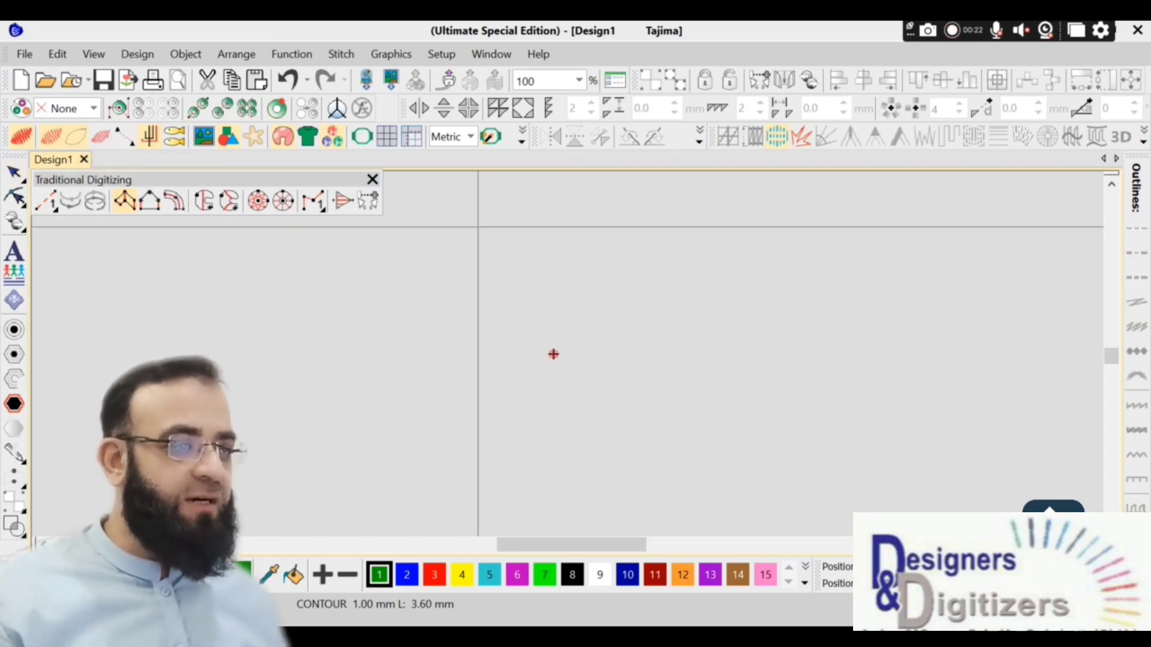
click(477, 228)
click(521, 227)
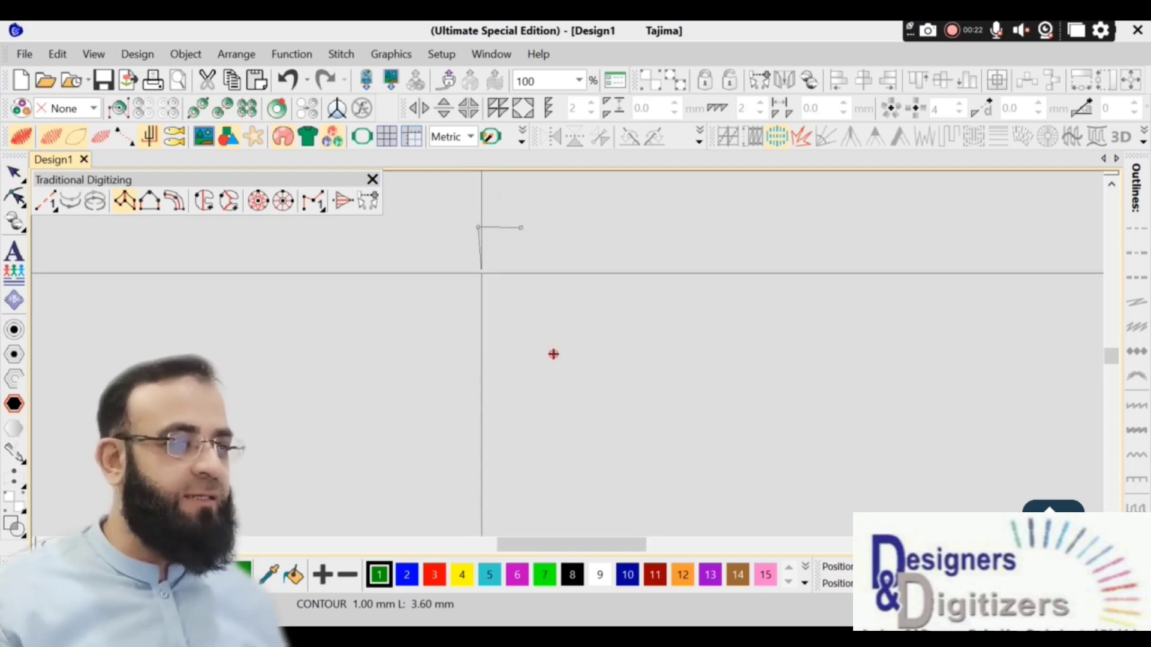
click(482, 274)
click(523, 270)
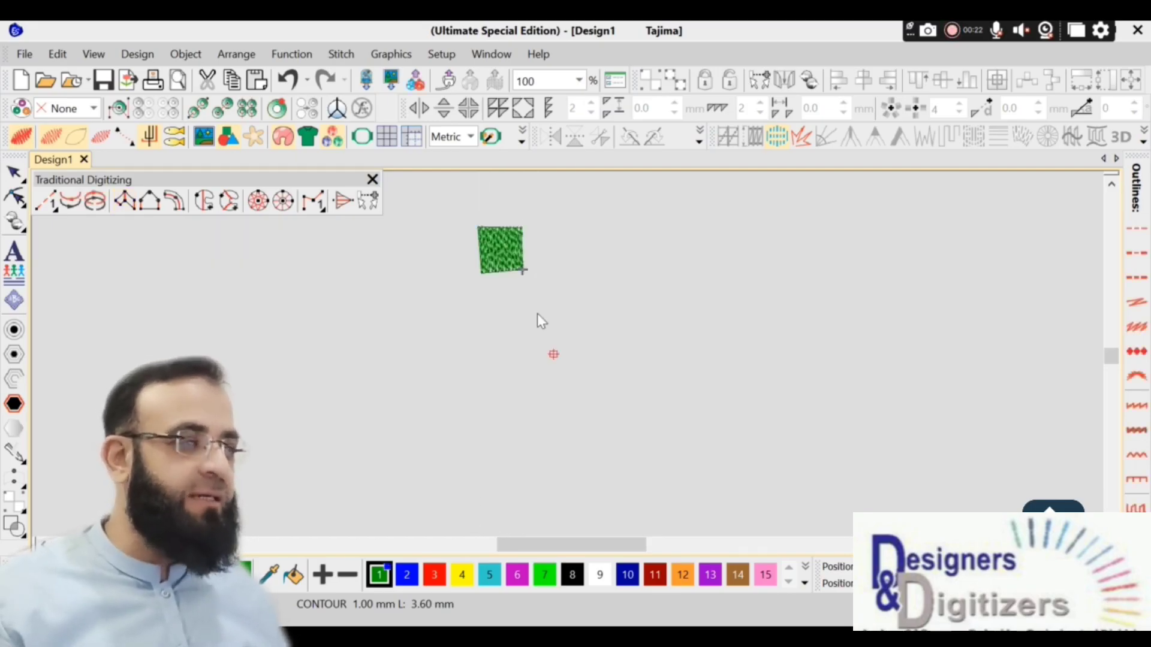
click(503, 239)
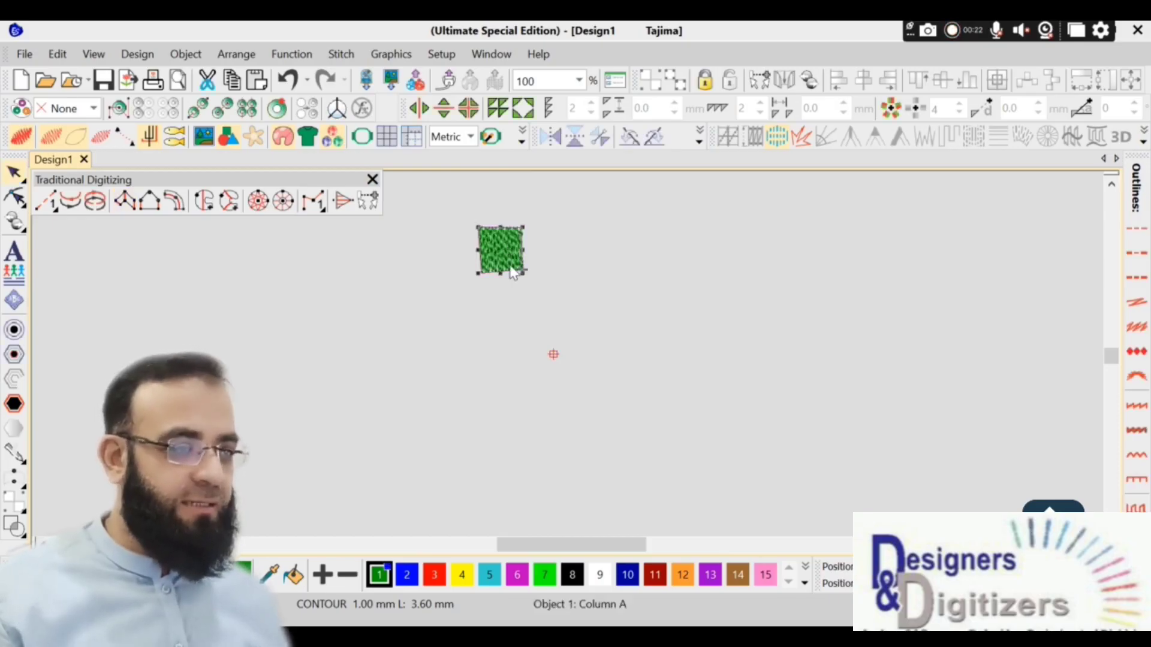
drag(505, 254, 459, 243)
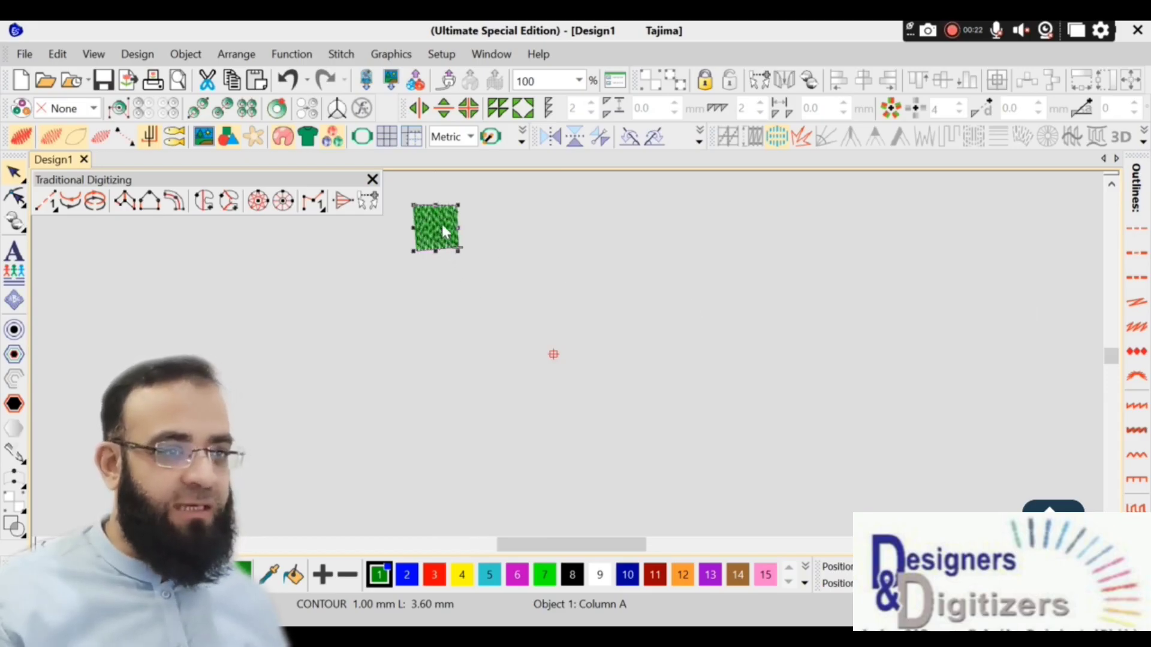
drag(444, 230, 434, 254)
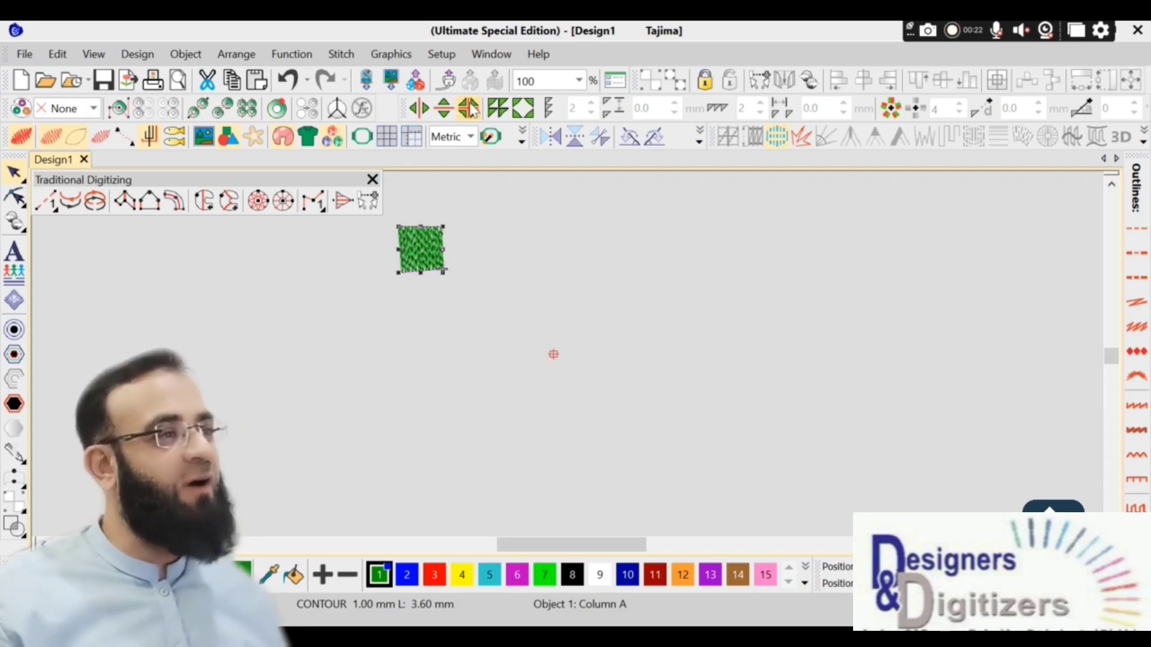
Step: Show the Fill Stitch Types toolbar and dock it vertically beside the Outline Stitch Types toolbar
click(492, 55)
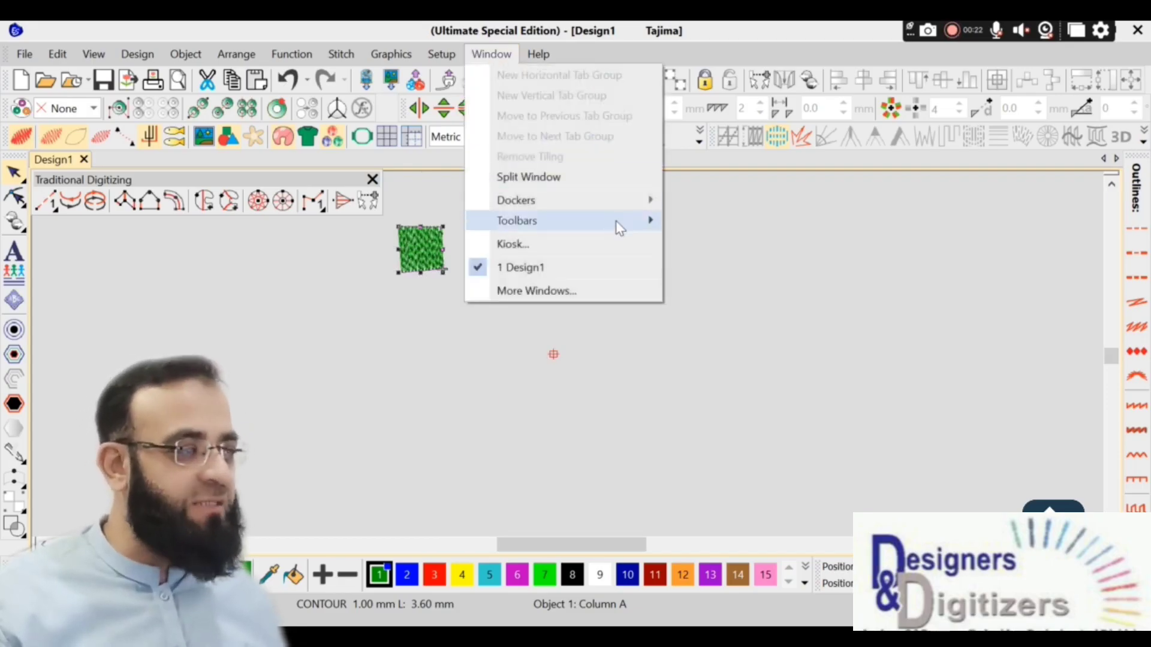
mouse_move(620, 228)
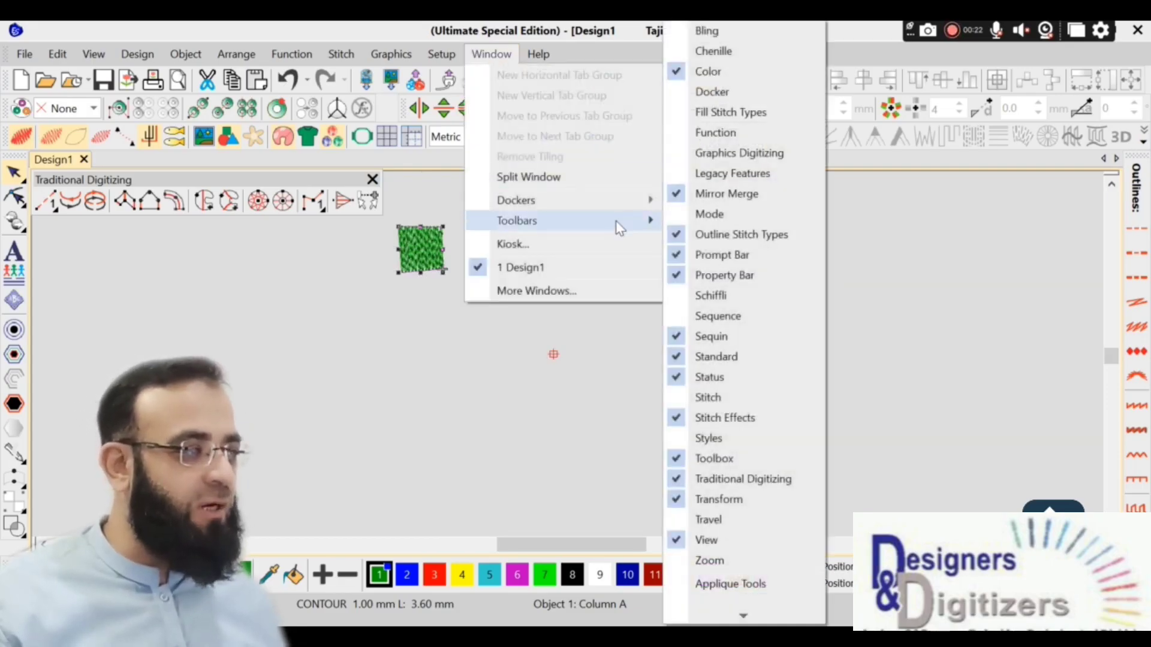
click(731, 112)
click(948, 362)
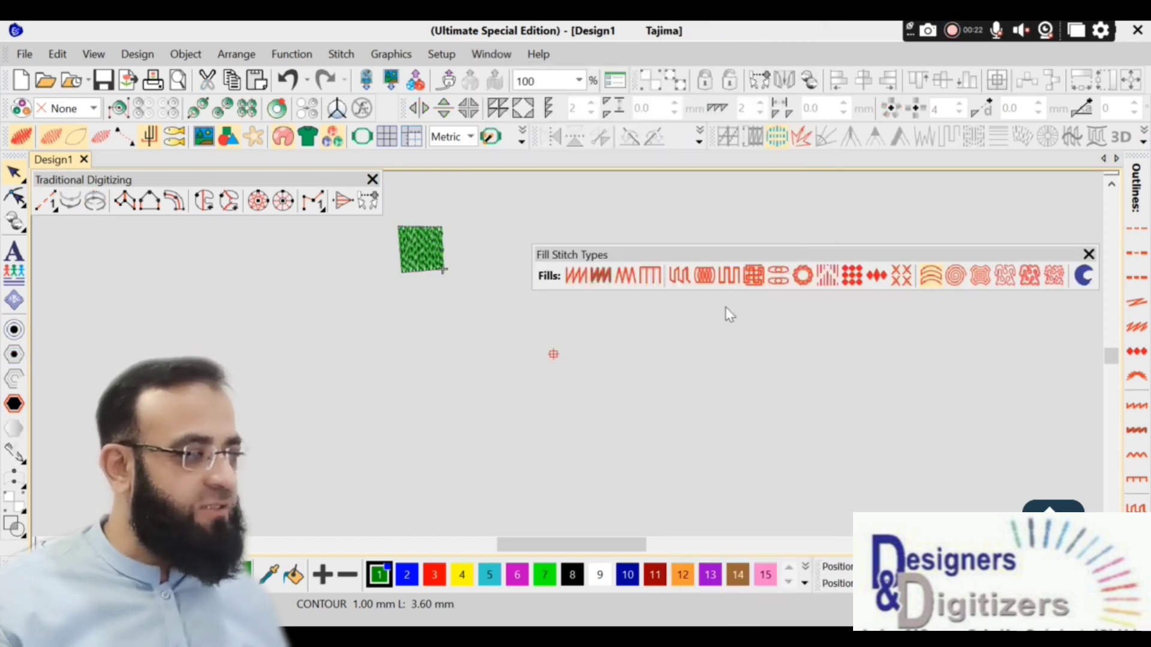
drag(587, 254, 1114, 225)
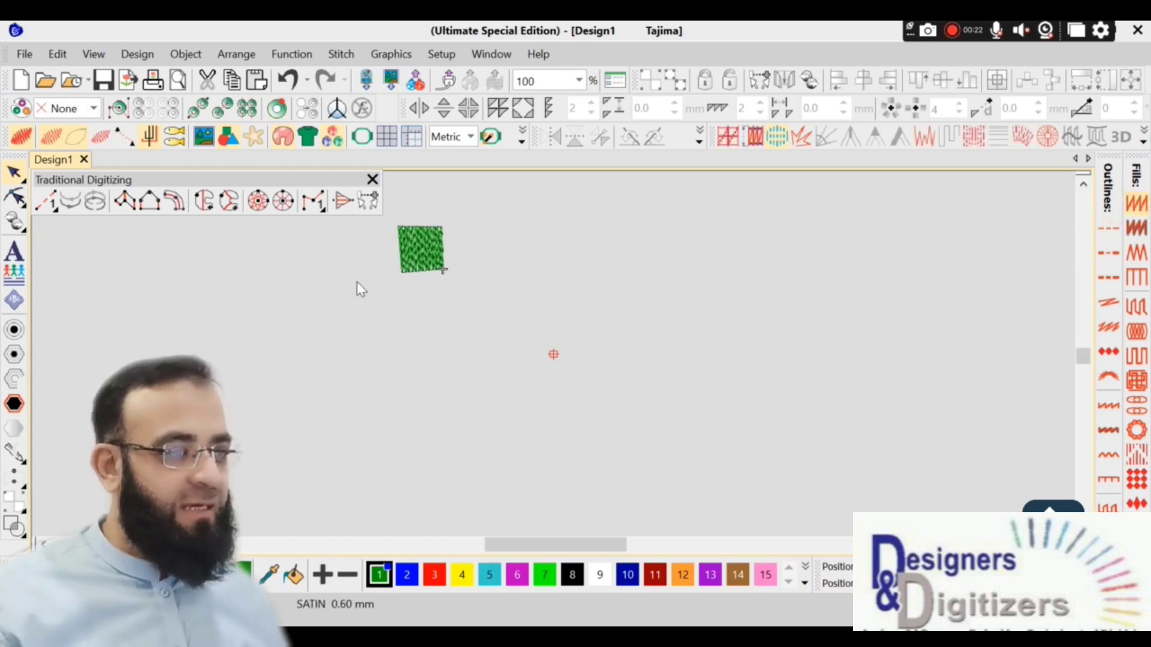
Step: Apply the Satin fill to the green square and scale it down to a little over half its size
click(403, 249)
click(1135, 206)
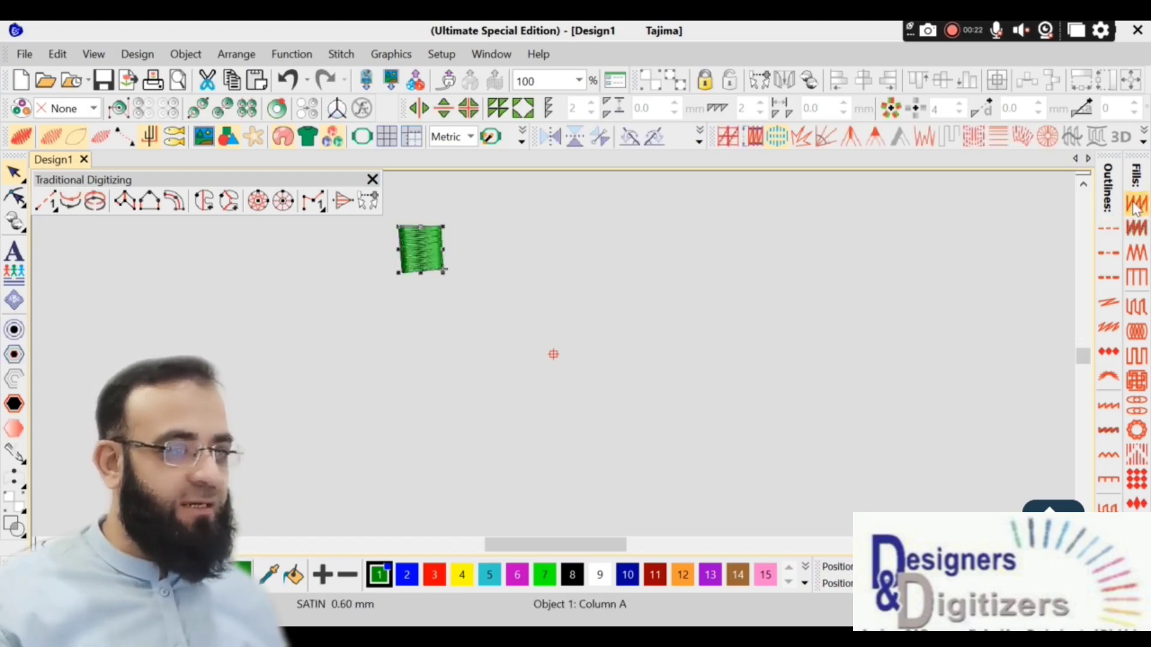
drag(444, 274, 418, 251)
Step: Move the reduced satin square up and to the left on the canvas and leave it deselected
key(1)
key(b)
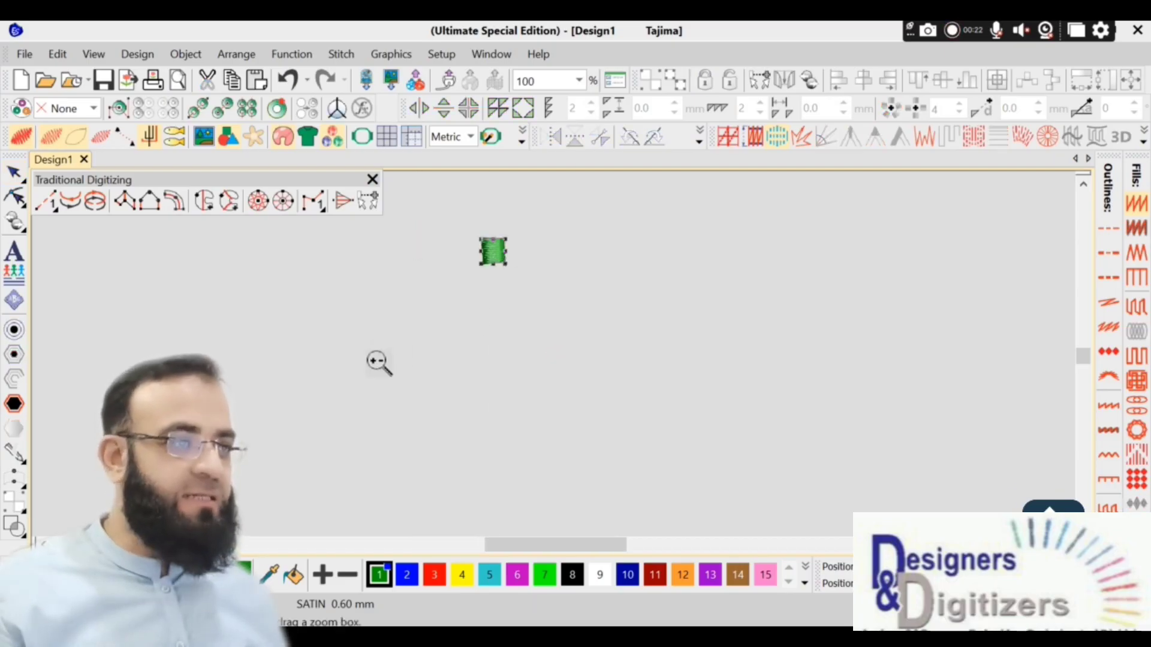
drag(378, 364, 628, 217)
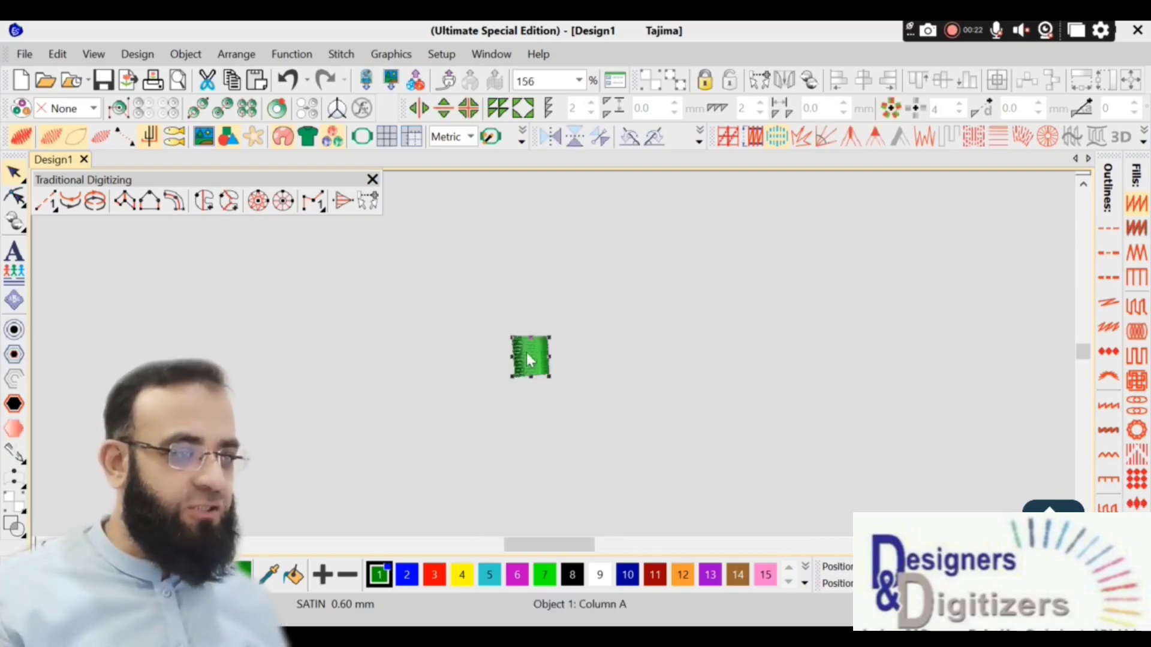
drag(528, 353, 435, 257)
click(464, 322)
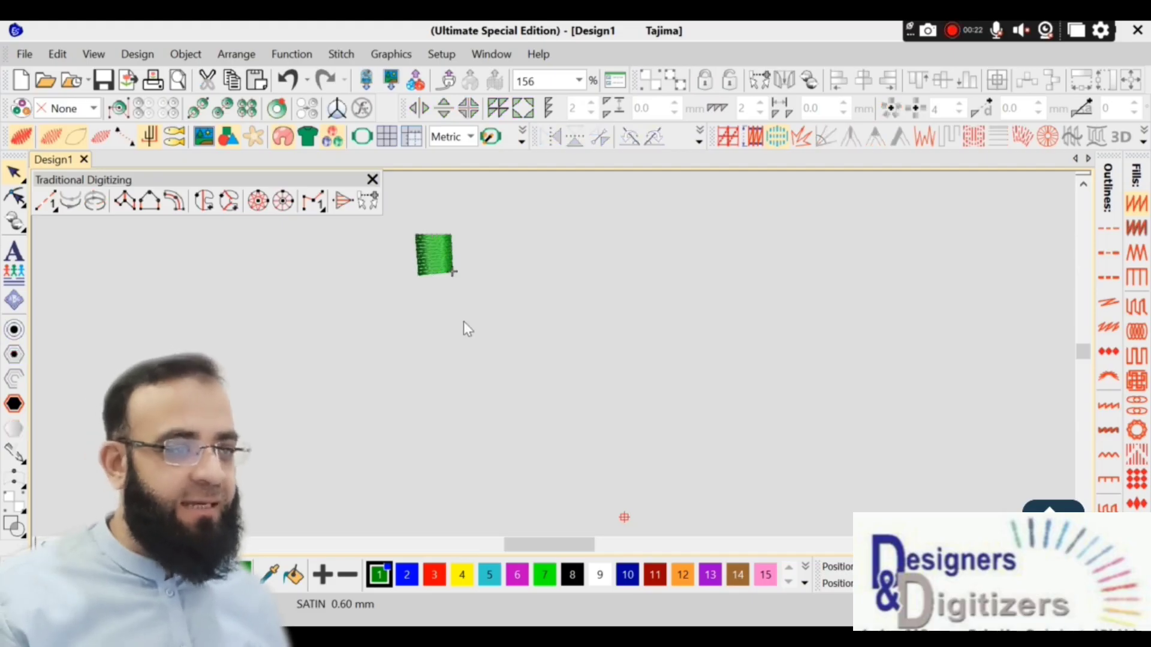
Step: Digitize a second satin square with Column A right of the first, pairing points along its vertical sides so the stitches run vertically
click(124, 203)
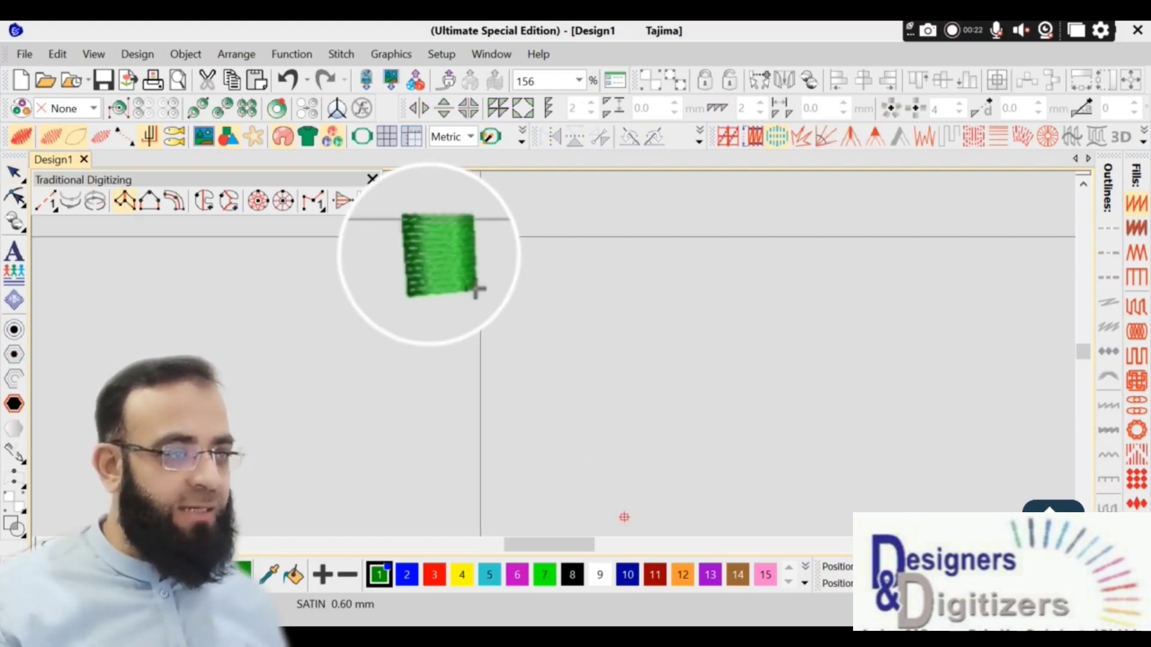
click(480, 235)
click(477, 274)
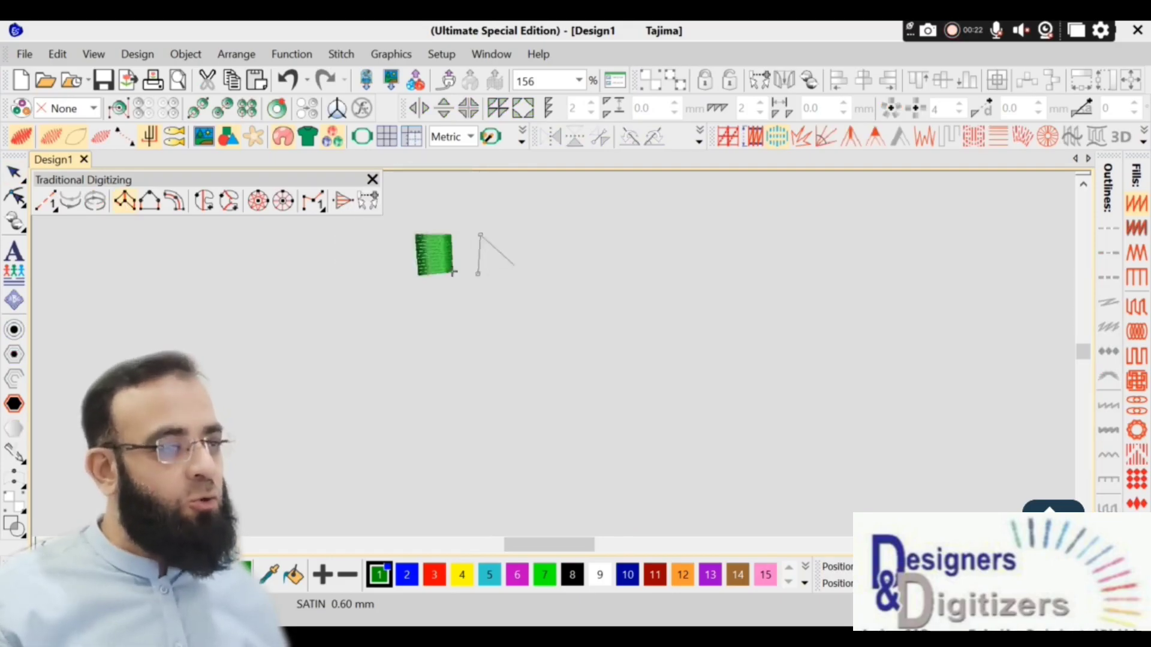
click(520, 234)
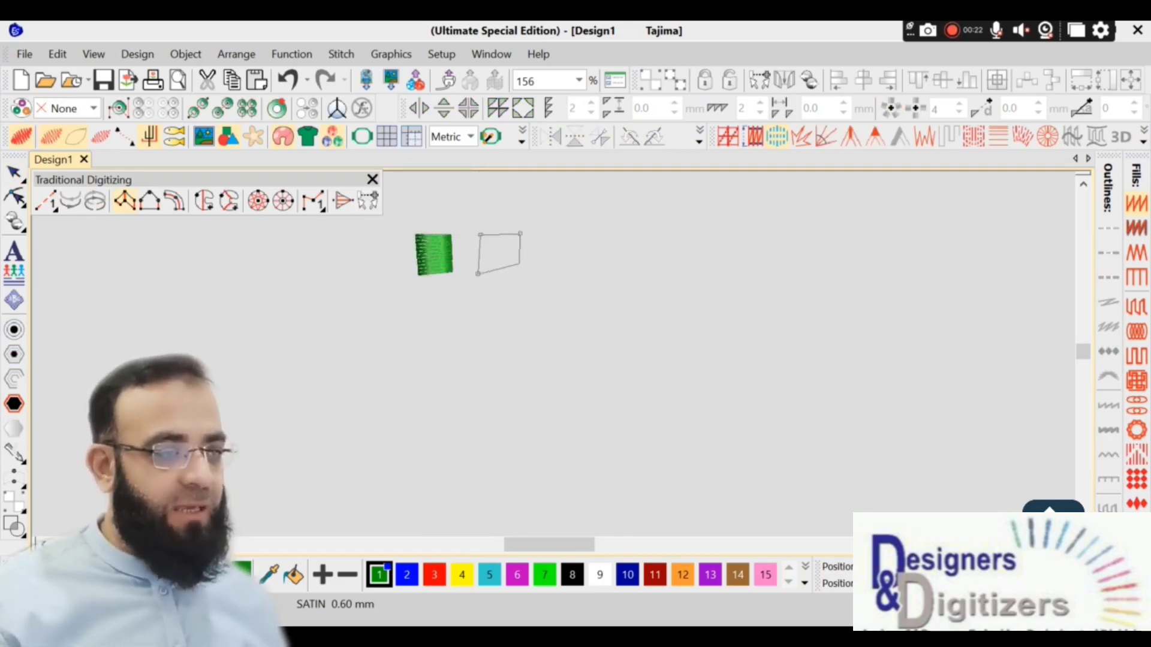
click(520, 273)
key(Return)
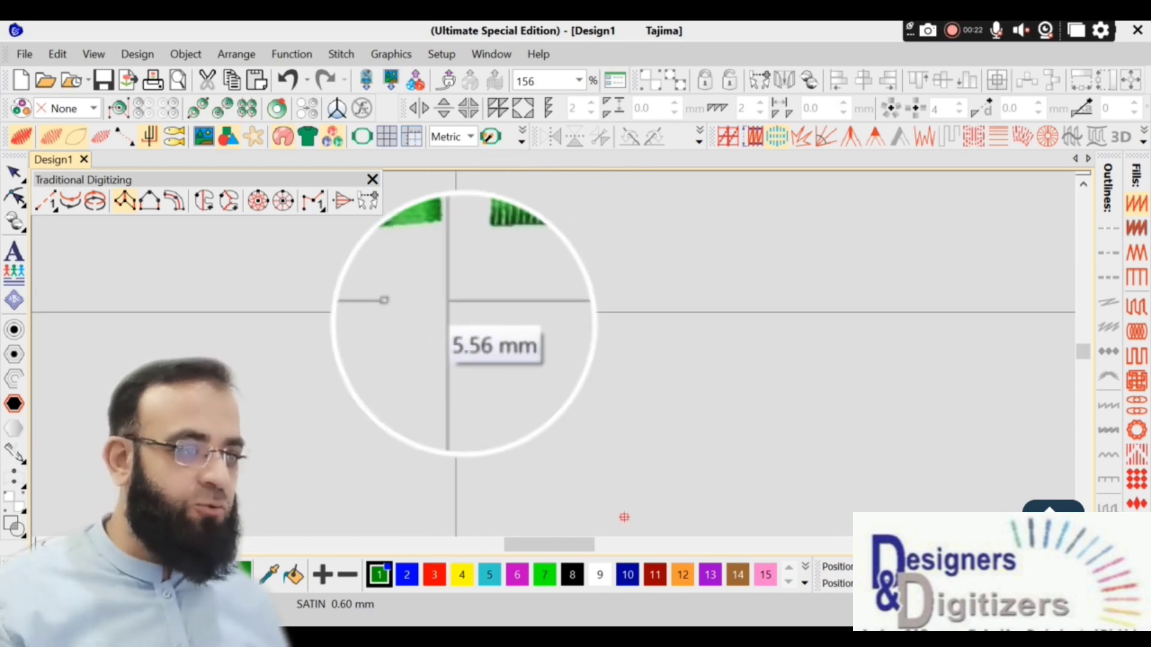
Step: Digitize a third Column A satin square below the first, pairing points along its top and bottom edges for horizontal stitches
click(456, 312)
click(420, 353)
click(455, 352)
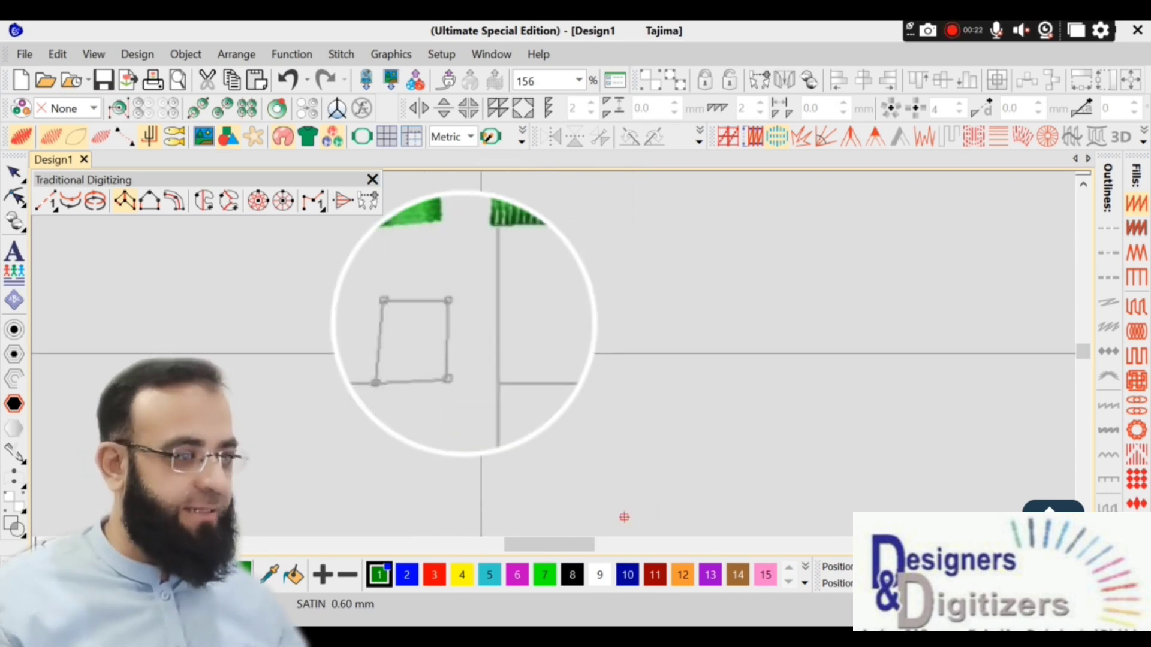
key(Return)
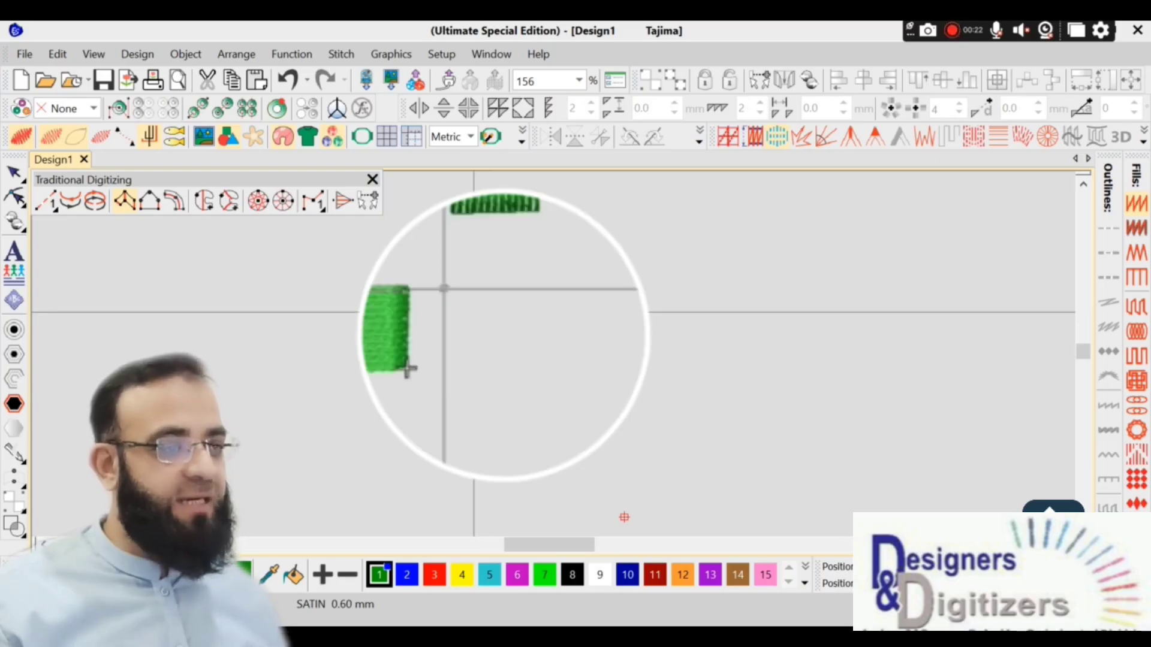
Step: Digitize a wider fourth Column A satin block below the second square, pairing points along its vertical sides for vertical stitches
click(444, 289)
click(444, 359)
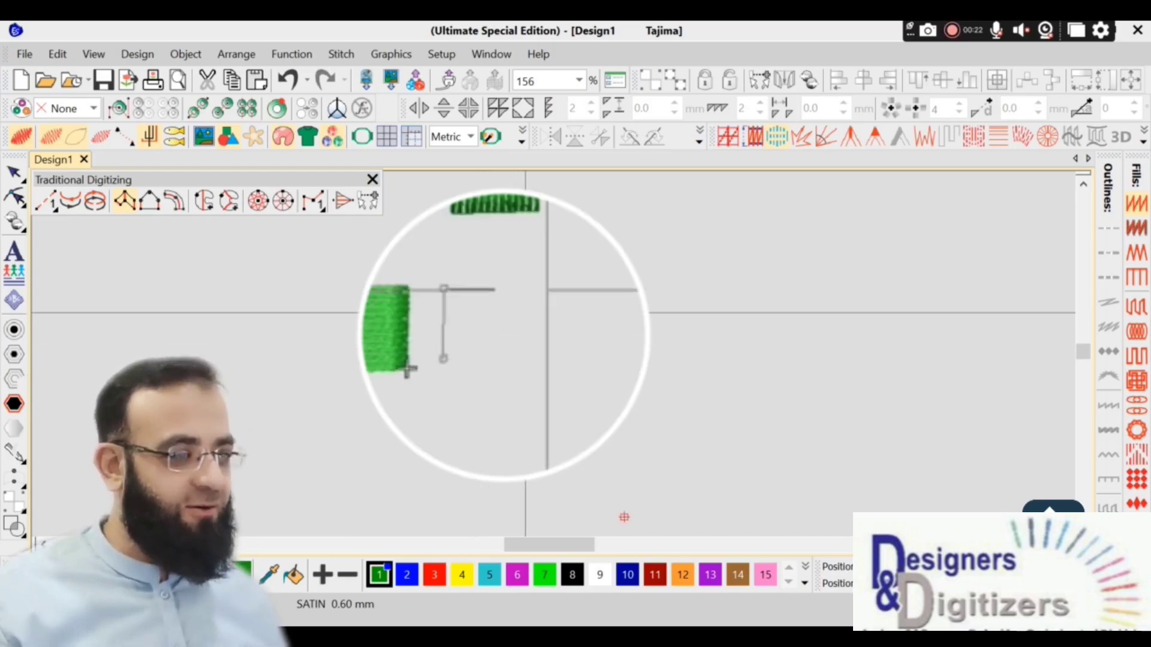
click(547, 290)
key(Return)
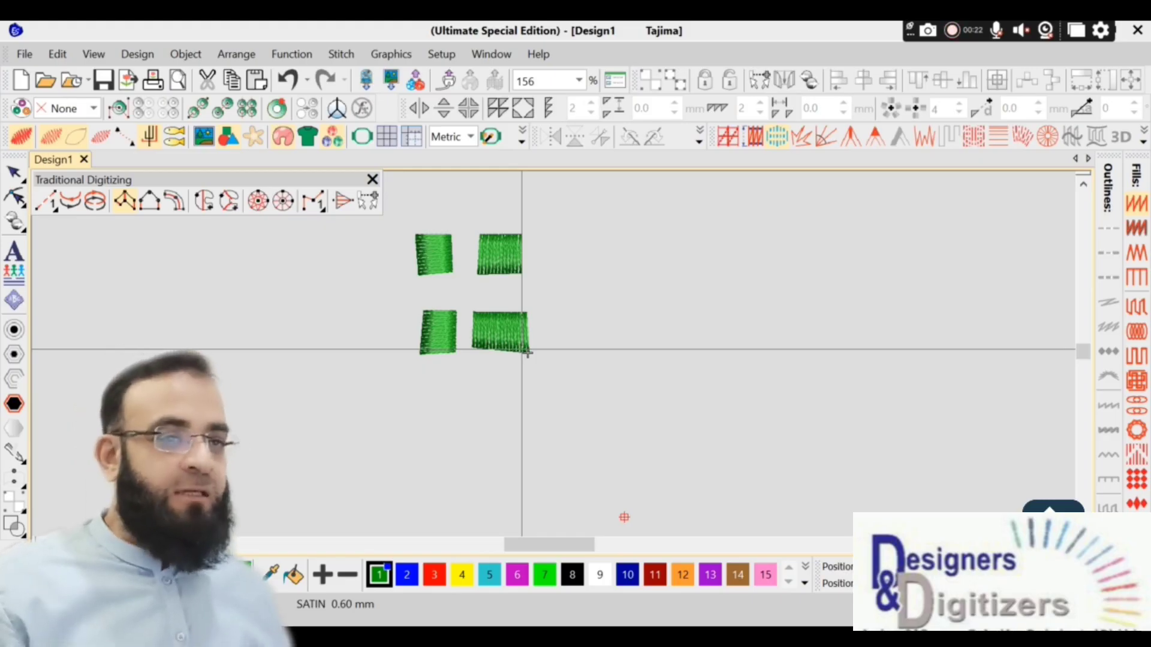
Step: Select all four satin blocks and move them together to the left to free space on the canvas
click(14, 175)
drag(384, 397, 596, 211)
drag(510, 294, 363, 322)
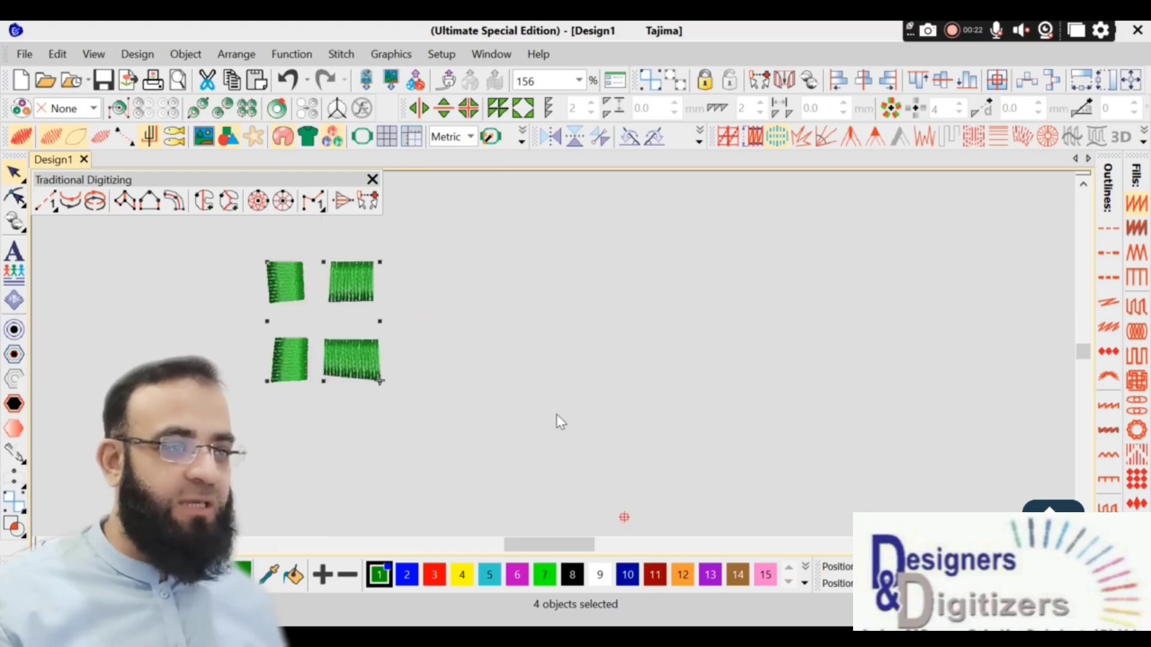
click(263, 312)
Step: Digitize an L-shaped satin column with Column A using paired points with a mitred corner, and move it beside the four blocks
click(124, 201)
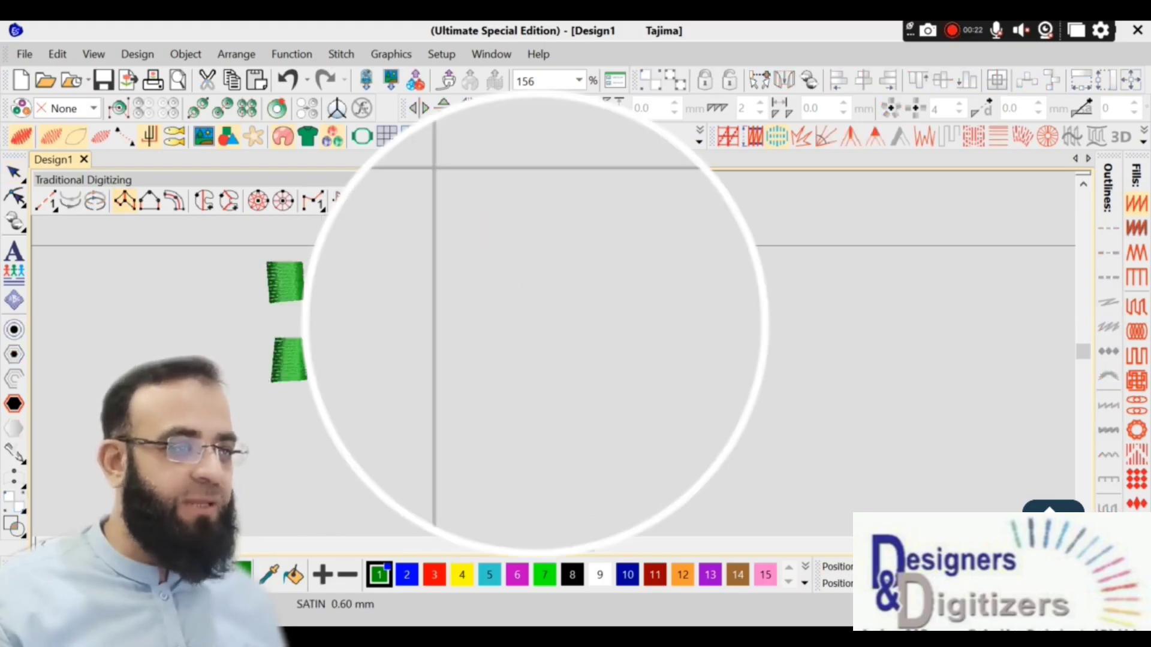
click(485, 241)
click(508, 241)
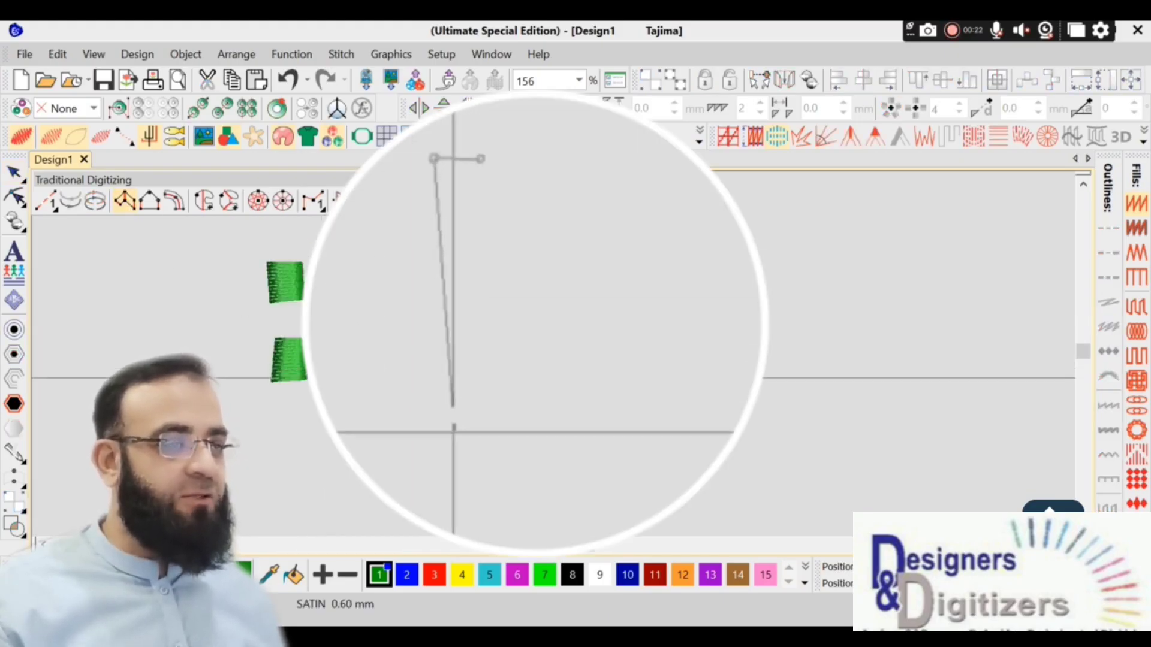
click(493, 392)
click(512, 362)
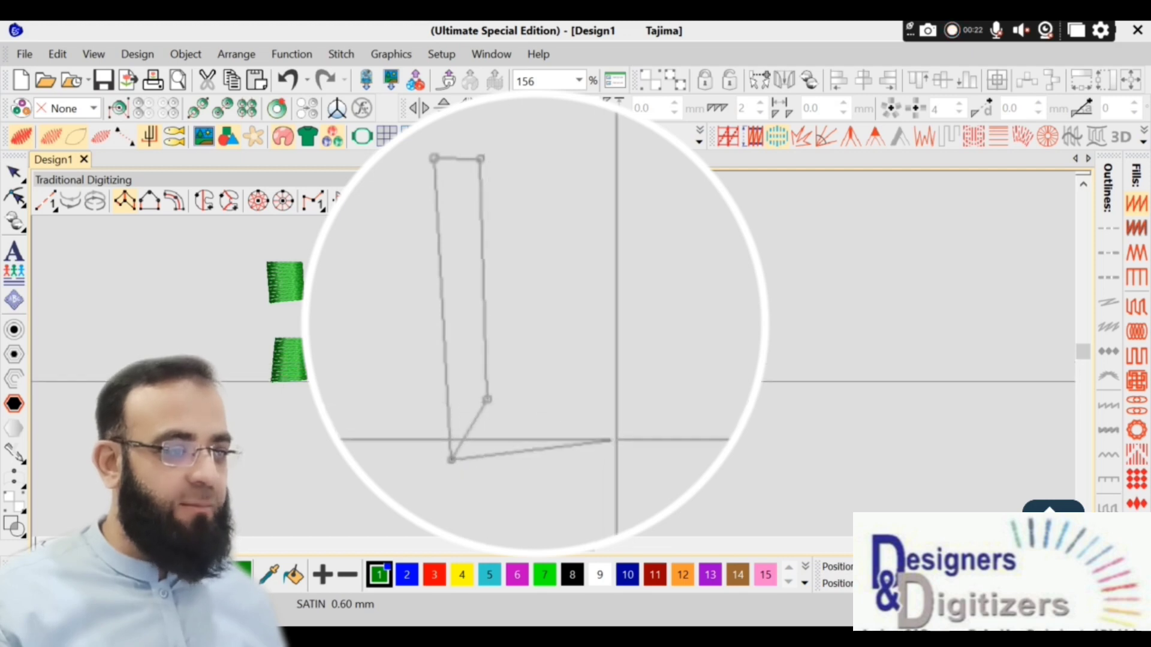
click(614, 394)
click(608, 364)
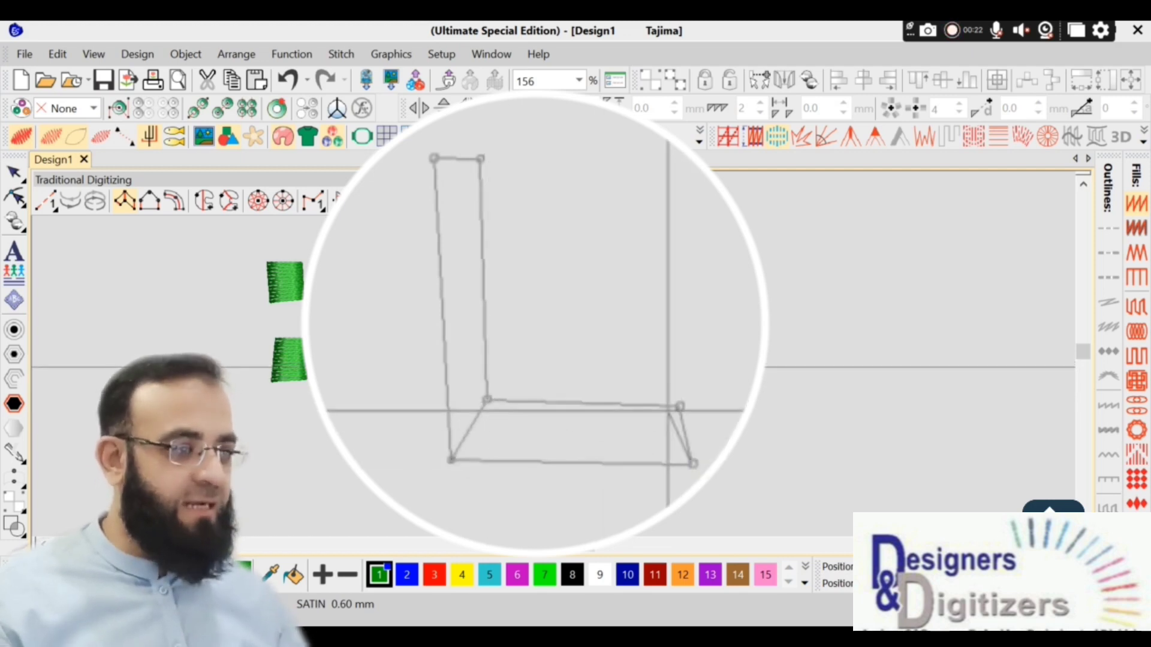
key(Return)
drag(606, 391, 535, 331)
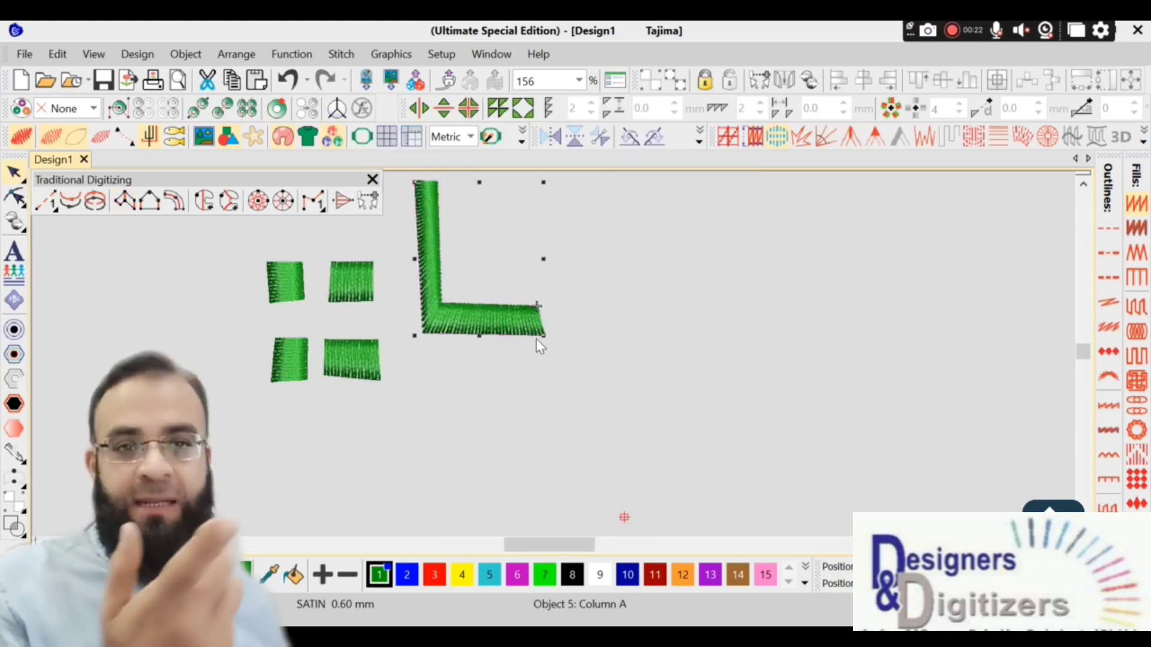
click(624, 284)
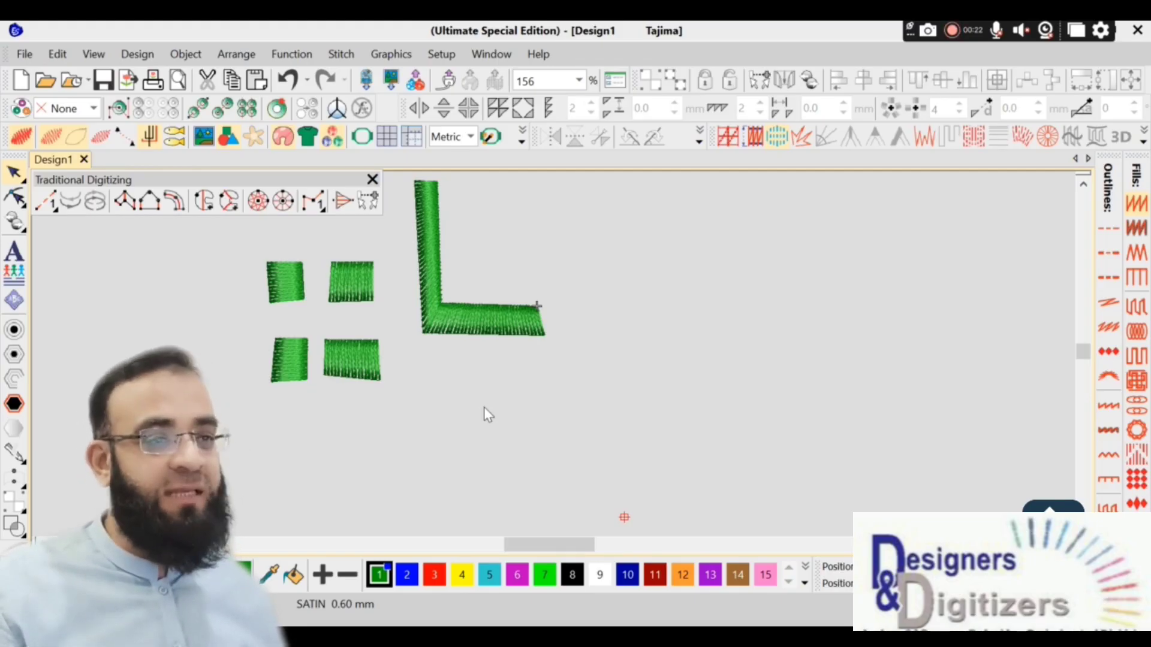
Step: Select the L shape and all four satin blocks and delete them from the design
scroll(616, 498, up, 2)
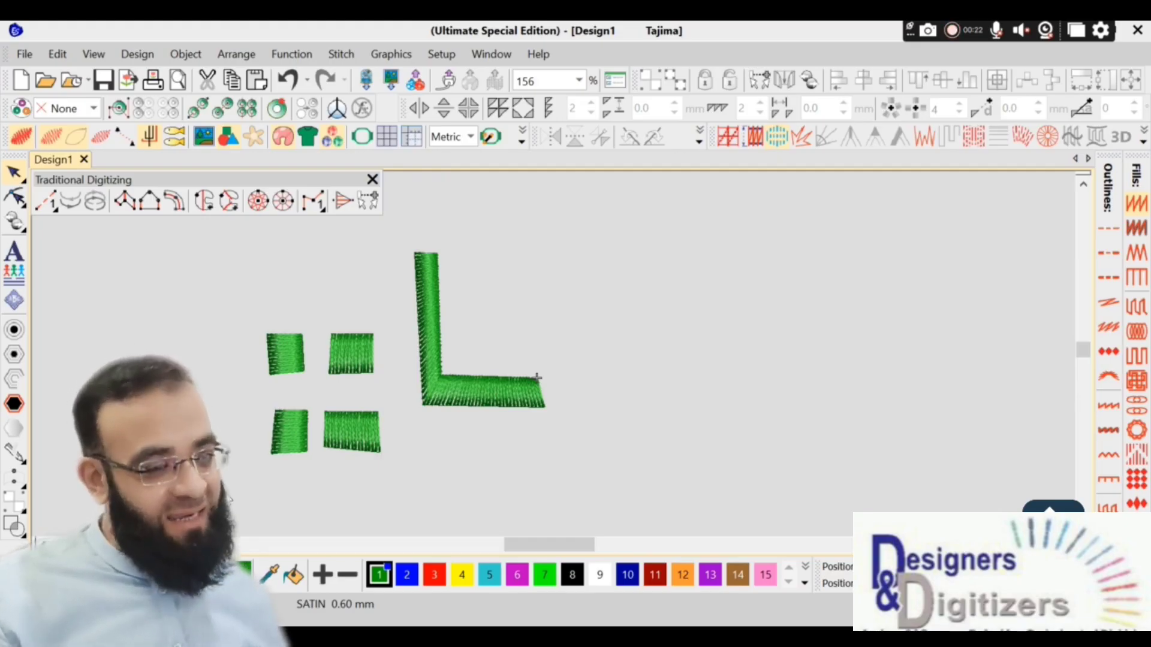
drag(222, 491, 616, 226)
key(Delete)
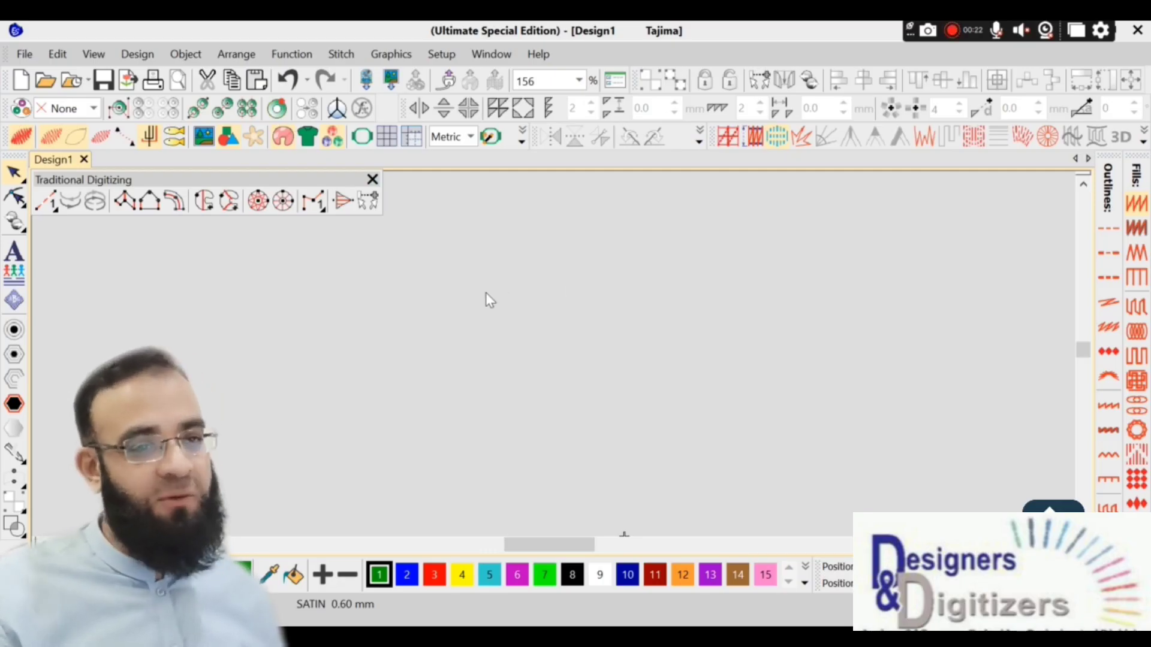
Step: Digitize a U-shaped satin column with Column A, pairing outer and inner points at both ends and both mitred bottom corners
click(124, 201)
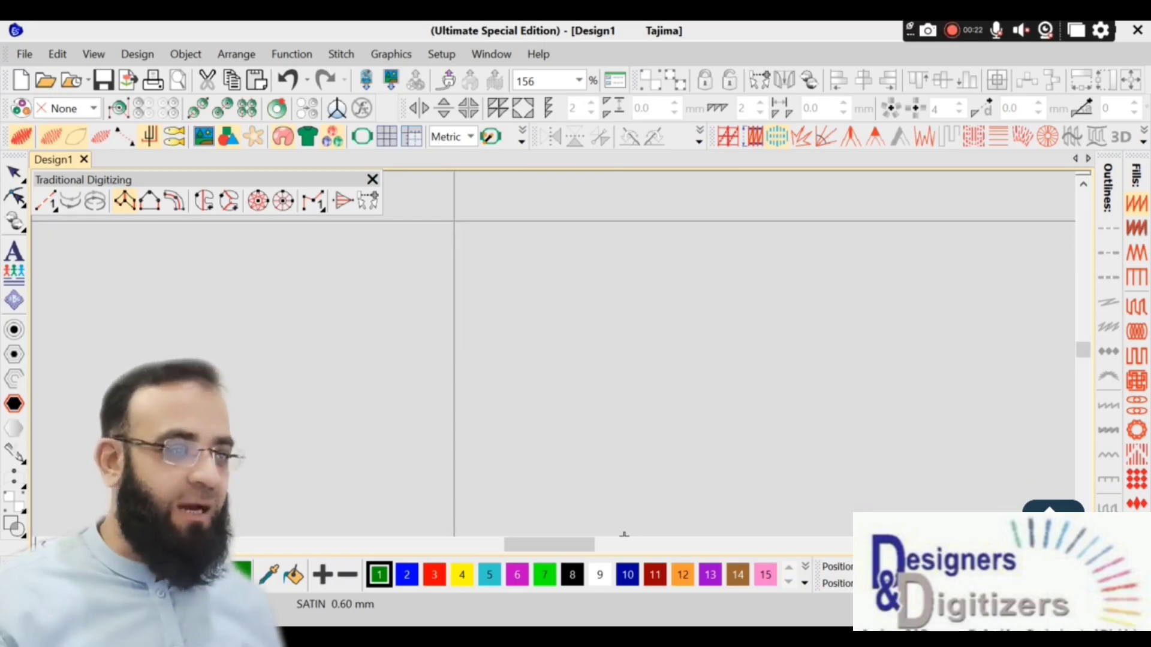
click(454, 221)
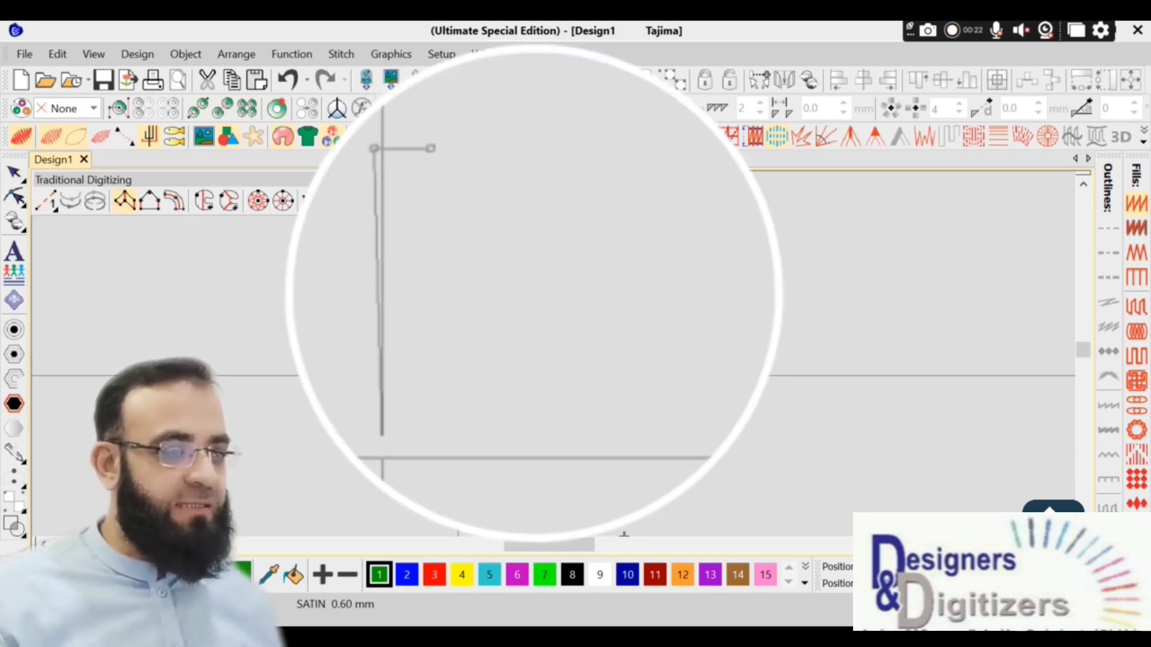
click(457, 375)
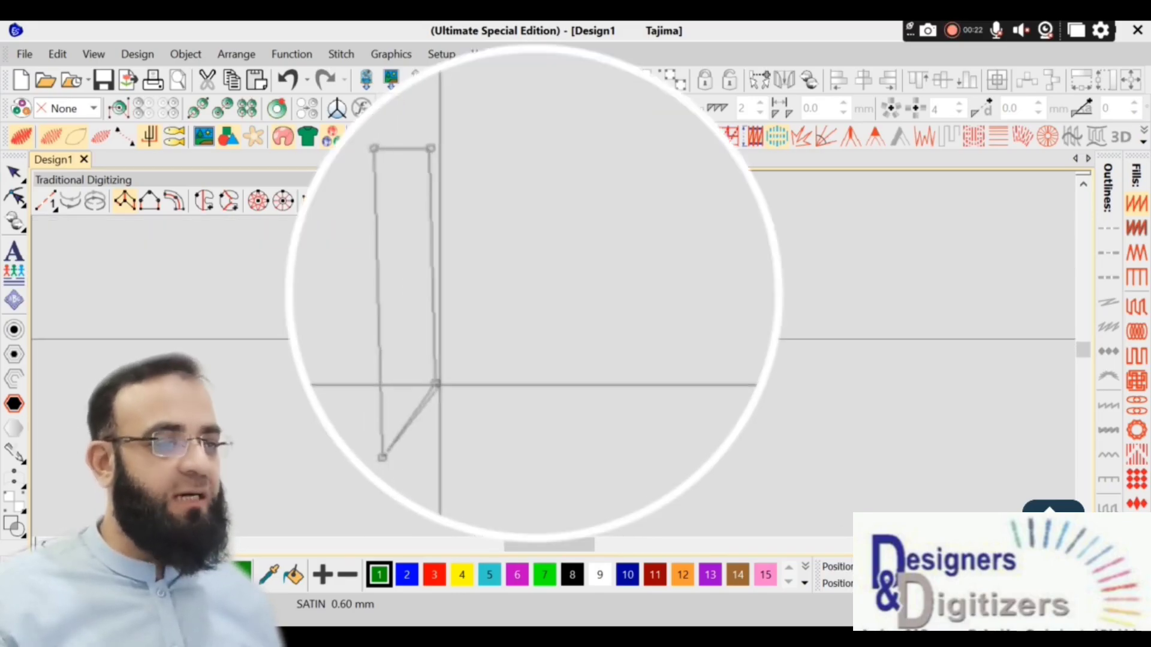
click(436, 384)
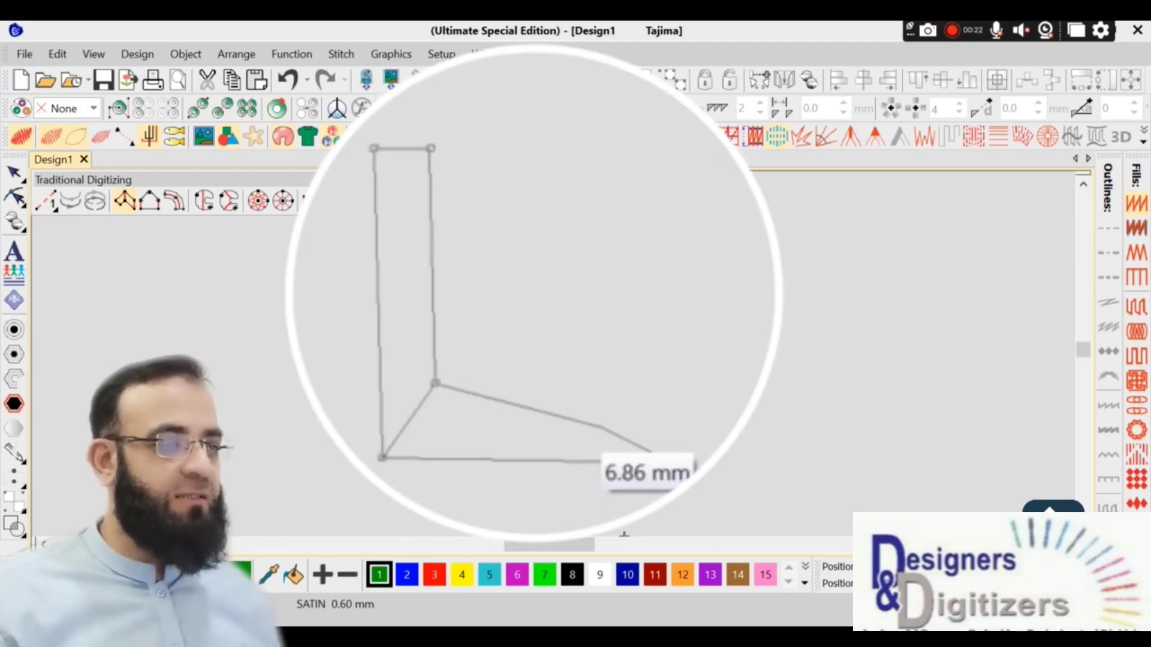
click(578, 389)
click(673, 462)
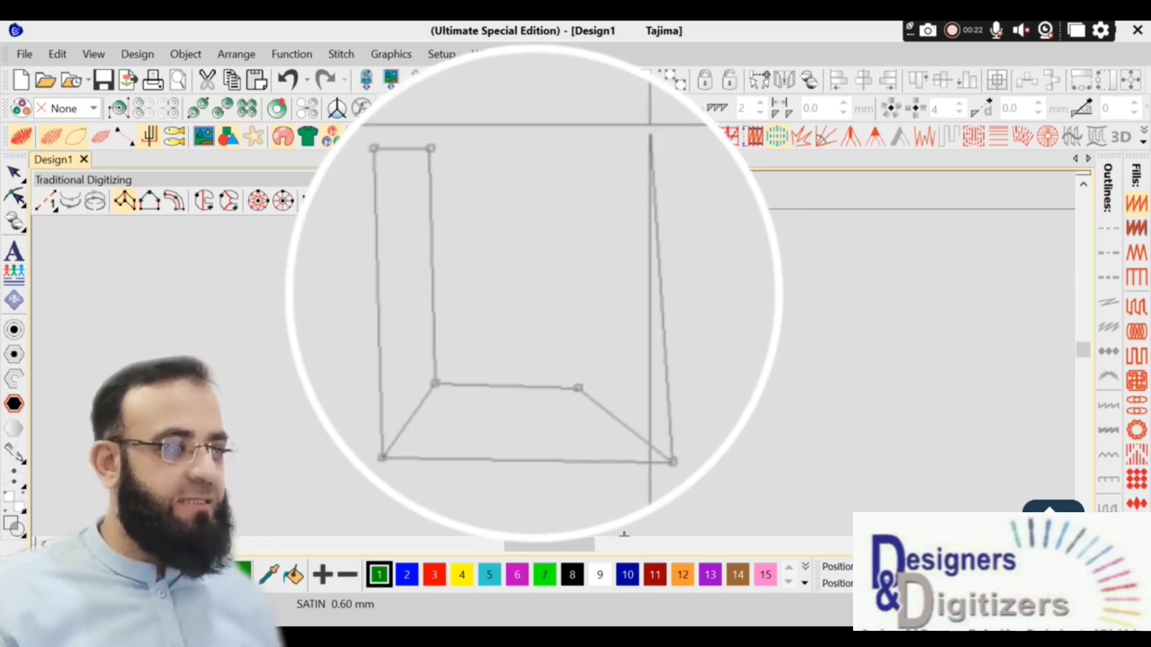
click(662, 149)
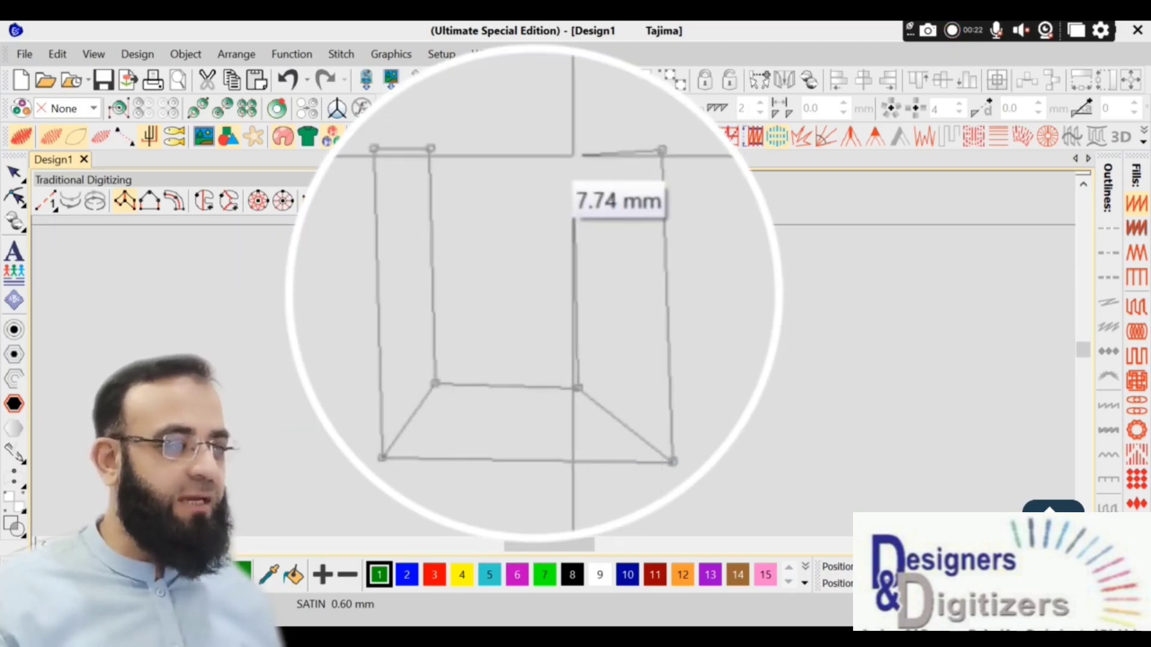
click(552, 223)
key(Return)
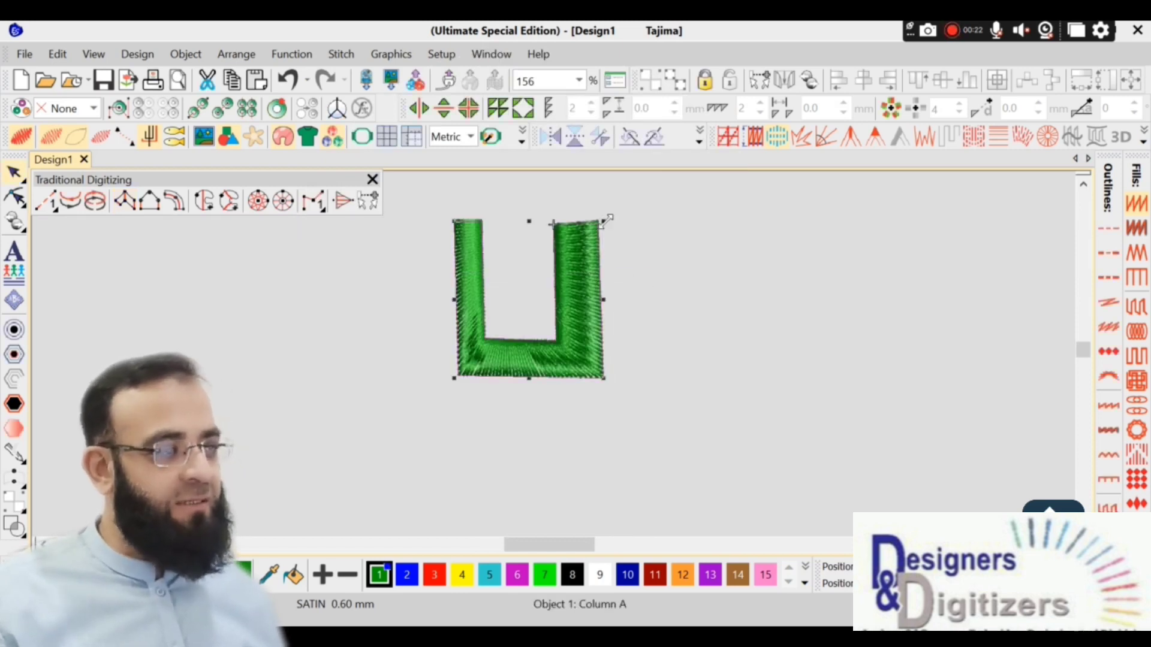
Step: Scale the U-shaped column down proportionally and move it to the upper-left part of the canvas
drag(605, 221, 460, 219)
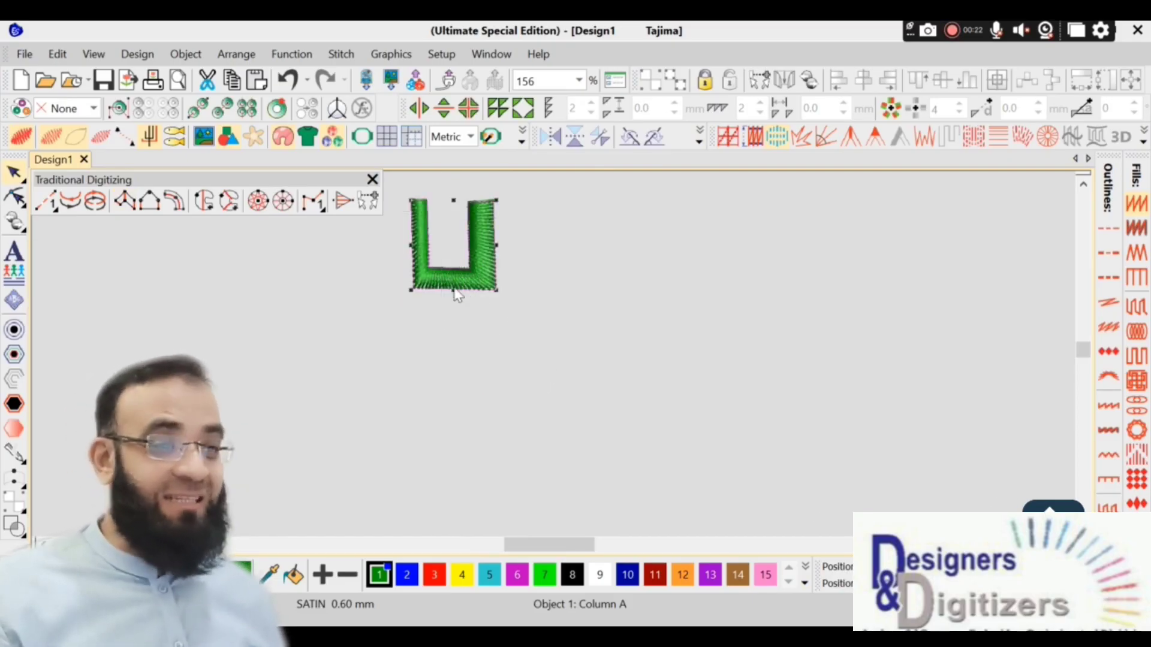
drag(471, 271, 451, 293)
click(491, 350)
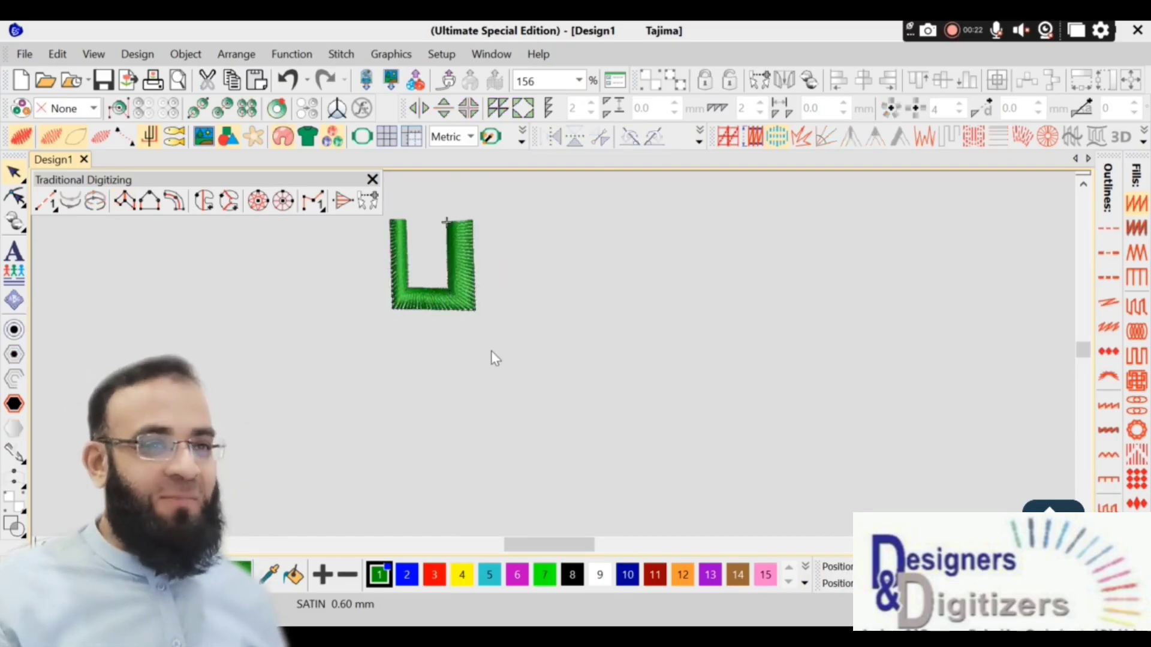
Step: Digitize an inverted U-shaped satin column with Column A using four point pairs, and move it close beside the U shape
click(124, 202)
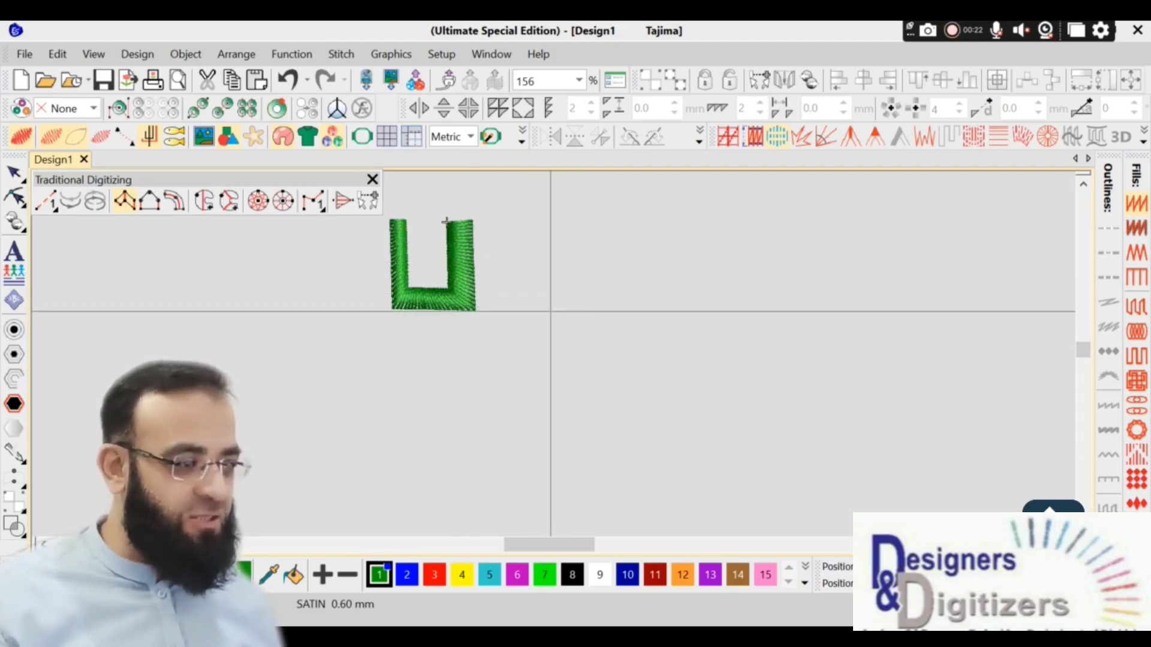
click(547, 310)
click(521, 312)
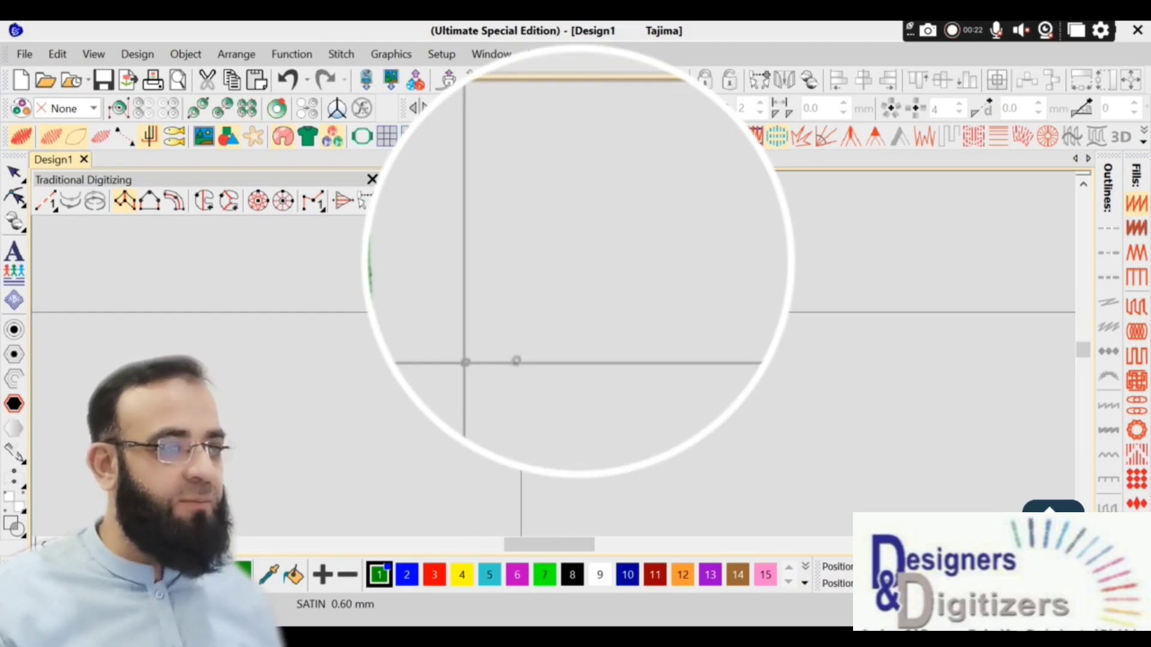
click(550, 240)
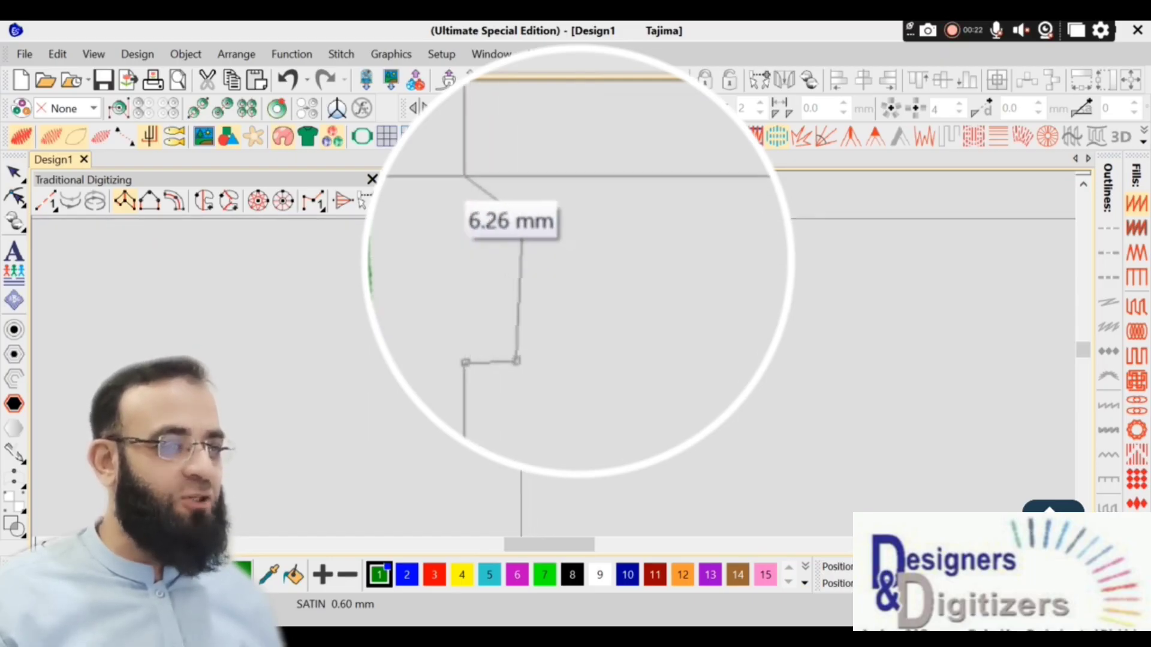
click(521, 219)
click(608, 243)
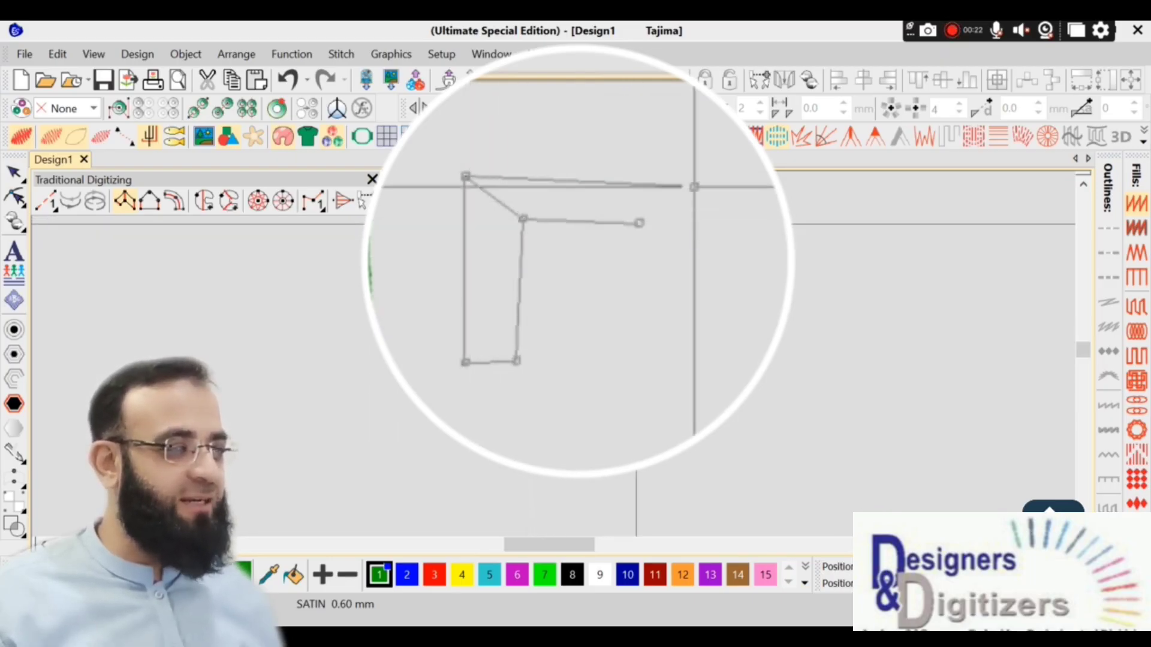
click(636, 225)
click(607, 312)
click(642, 312)
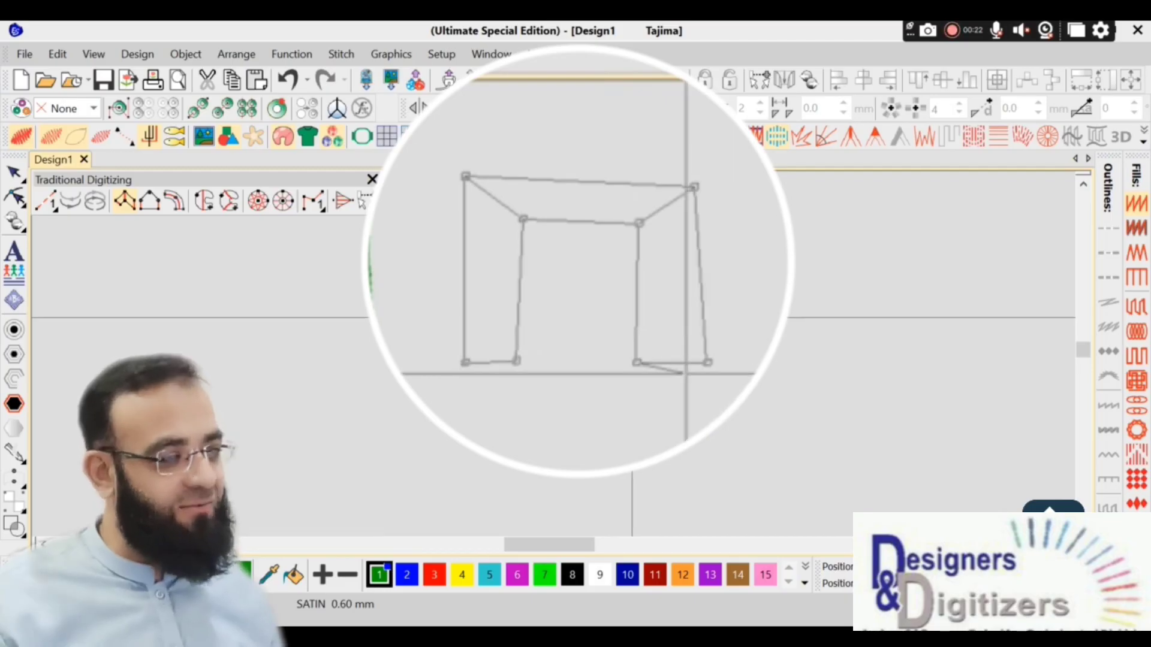
key(Return)
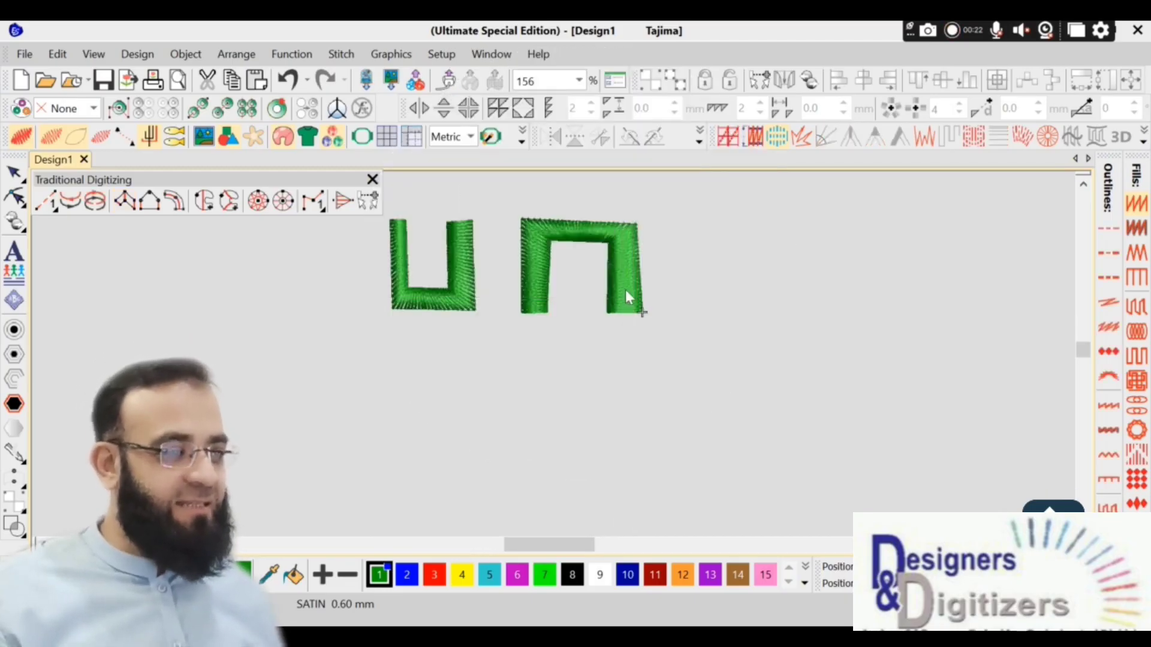
drag(625, 289, 599, 291)
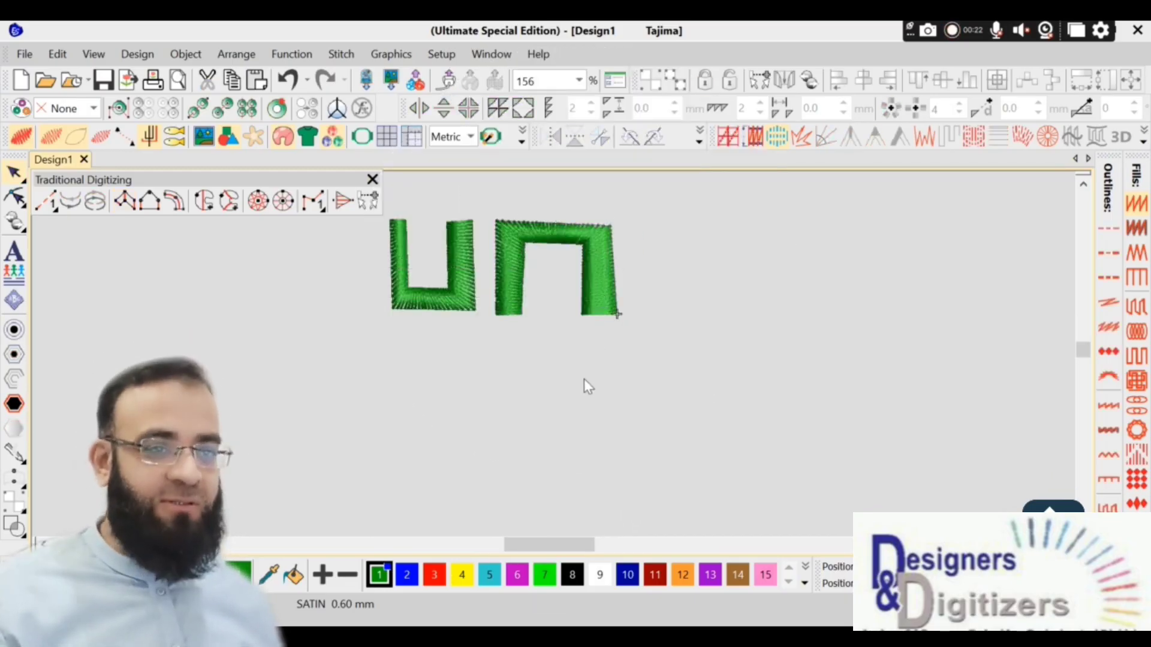
Step: Digitize a C-shaped satin column open to the right below the U shape, using four Column A point pairs with mitred corners
click(127, 201)
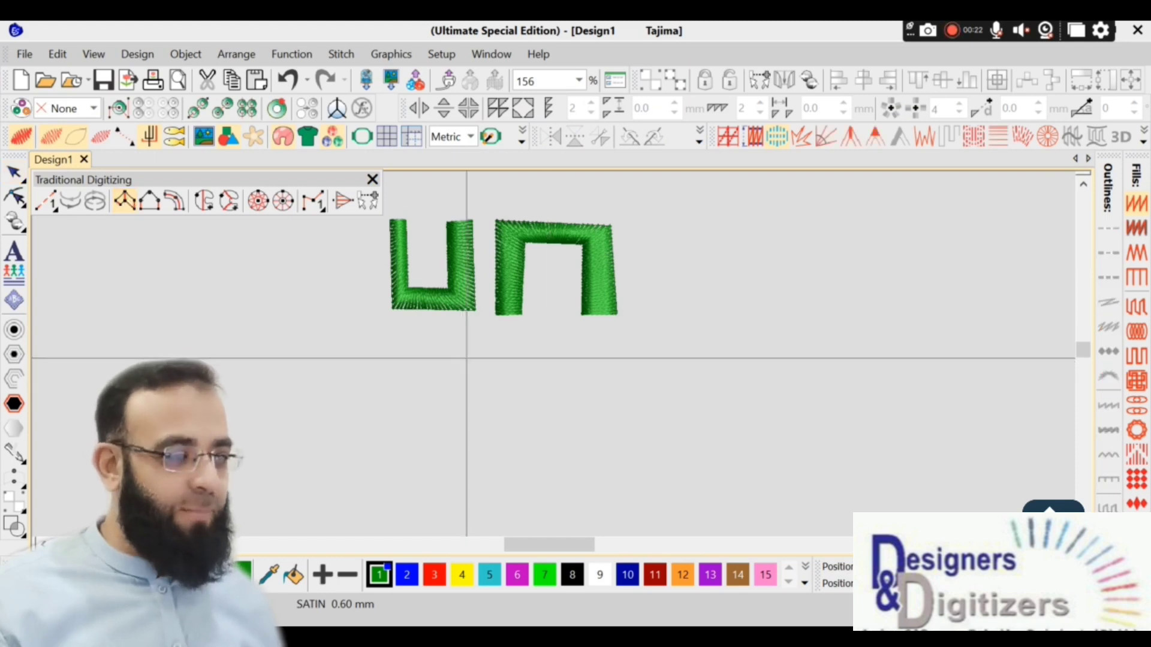
click(473, 342)
click(471, 344)
click(382, 342)
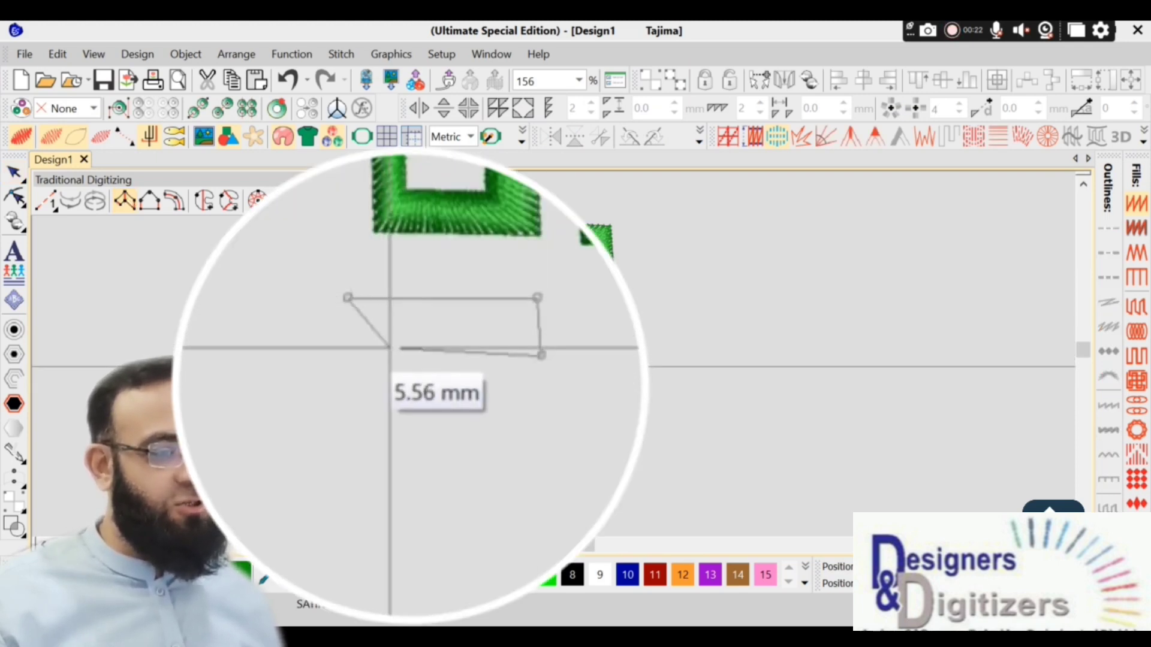
click(400, 366)
click(379, 443)
click(400, 408)
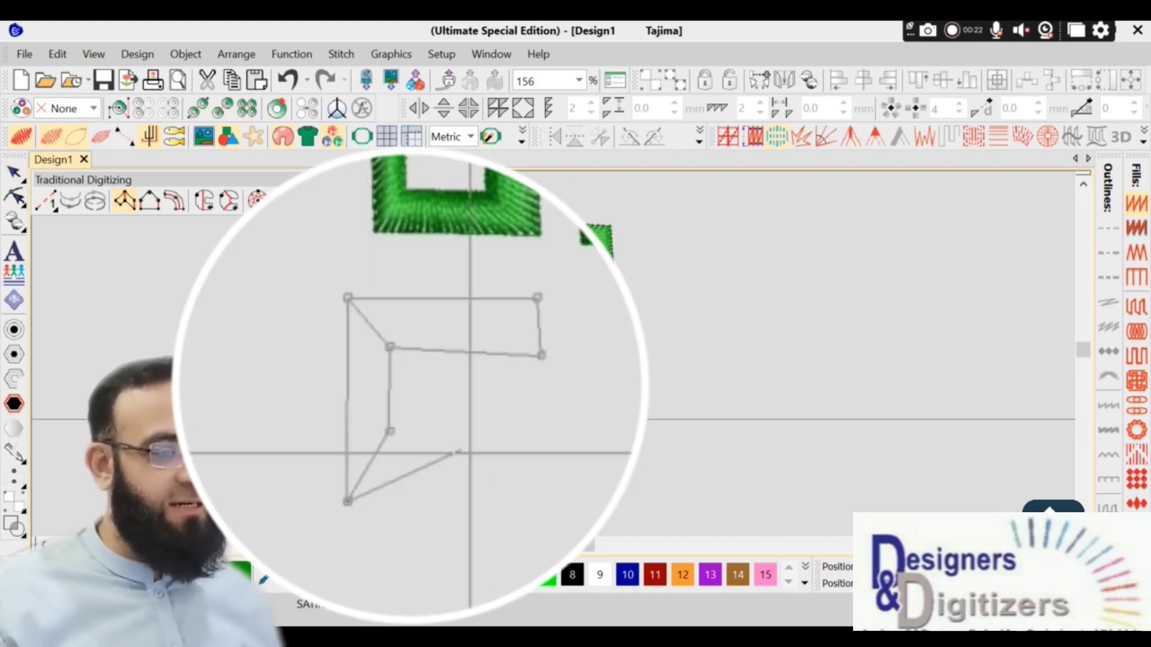
click(480, 445)
click(477, 410)
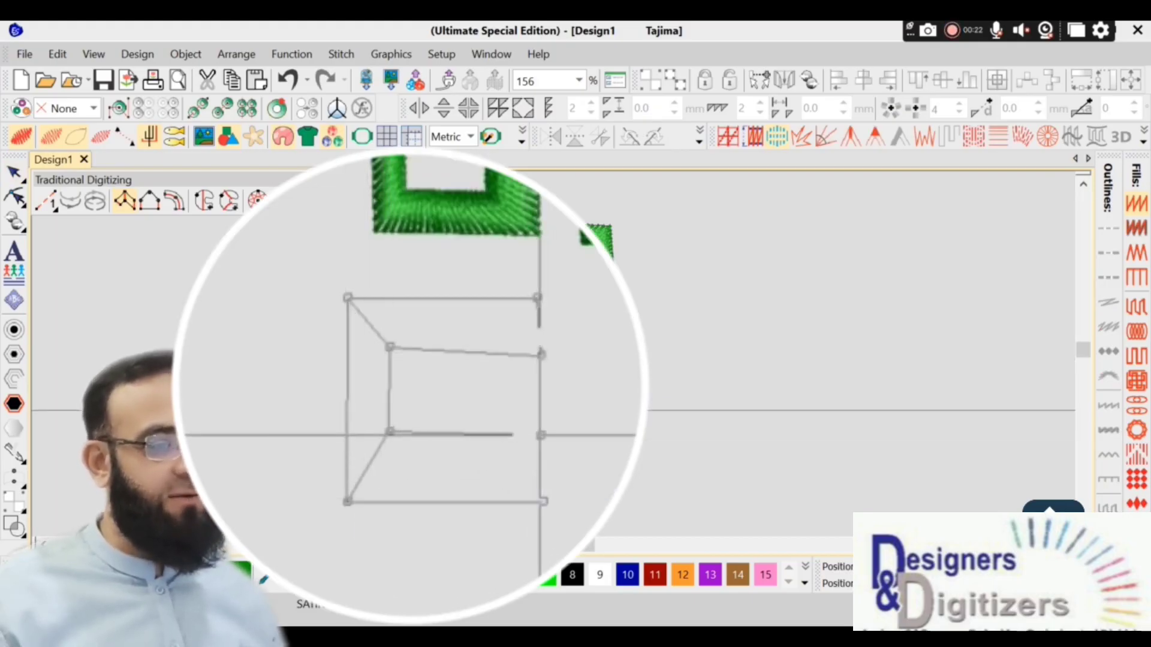
key(Return)
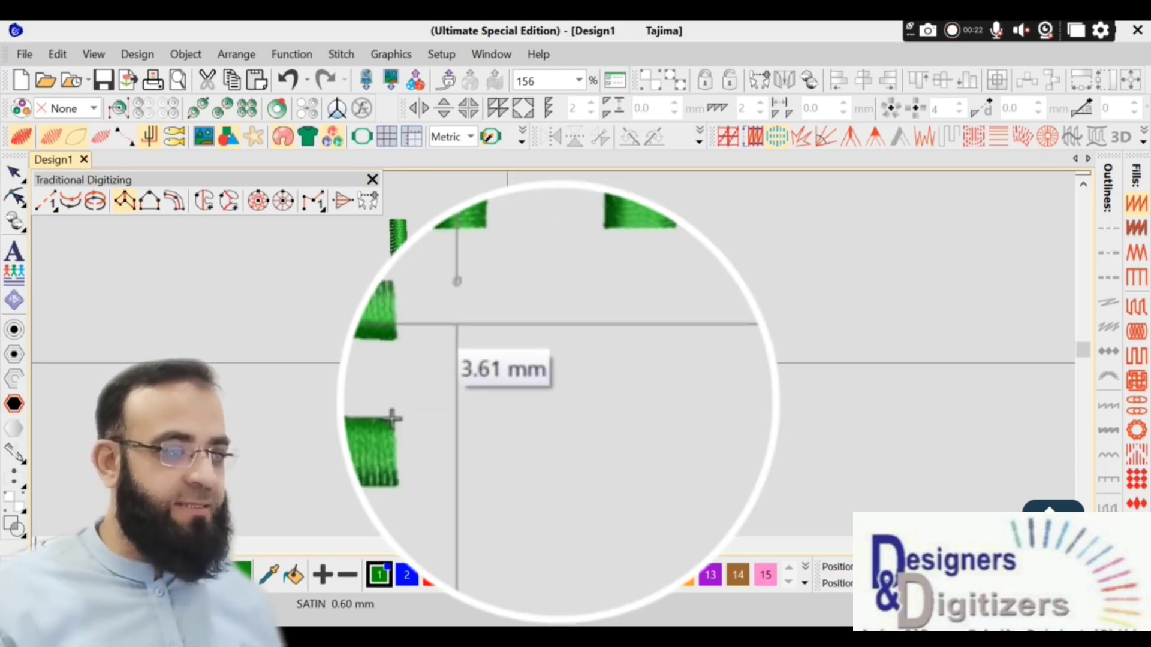
Step: Digitize a reversed C-shaped satin column opening toward the C shape, using four Column A point pairs with mitred corners
click(454, 336)
click(713, 283)
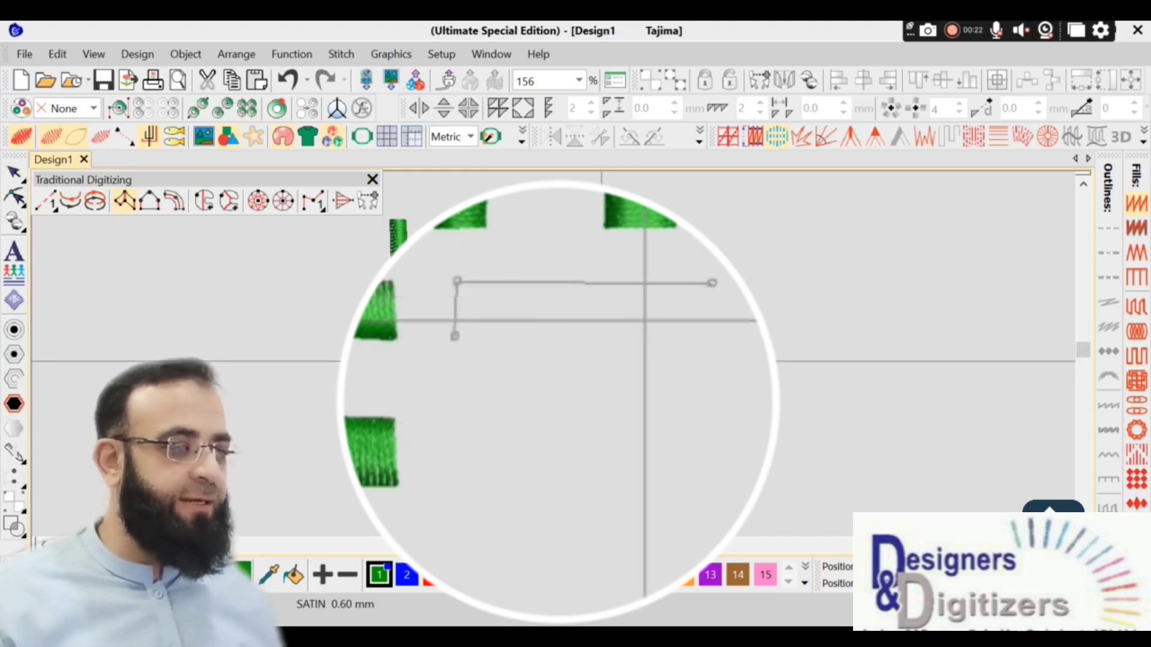
click(646, 334)
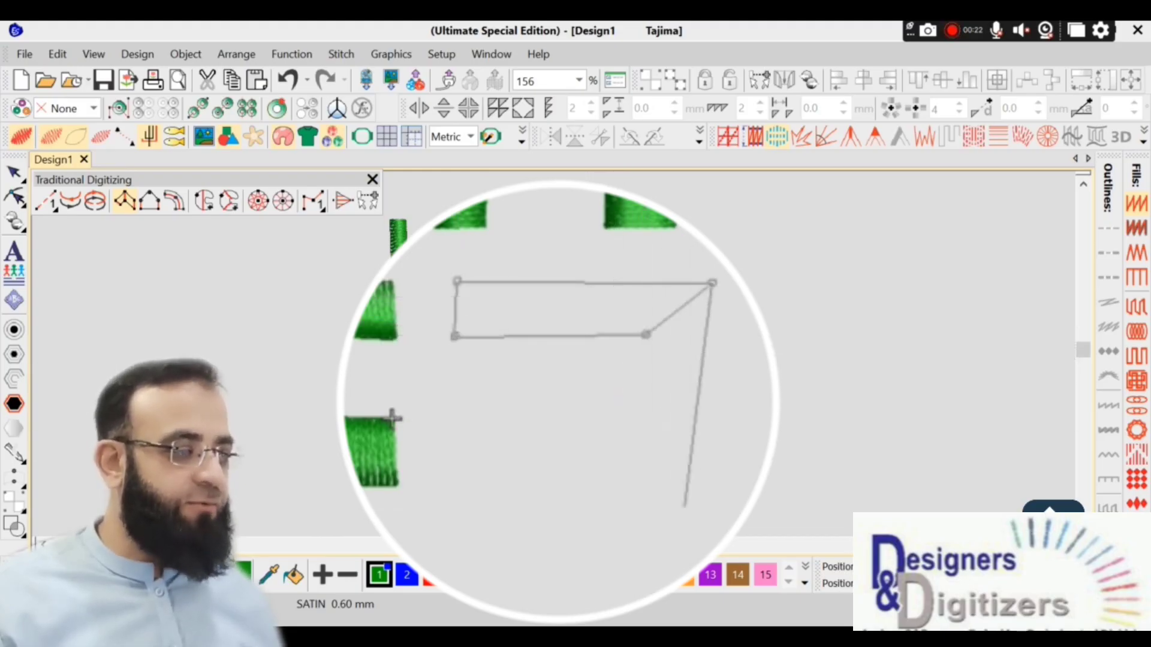
click(695, 502)
click(641, 450)
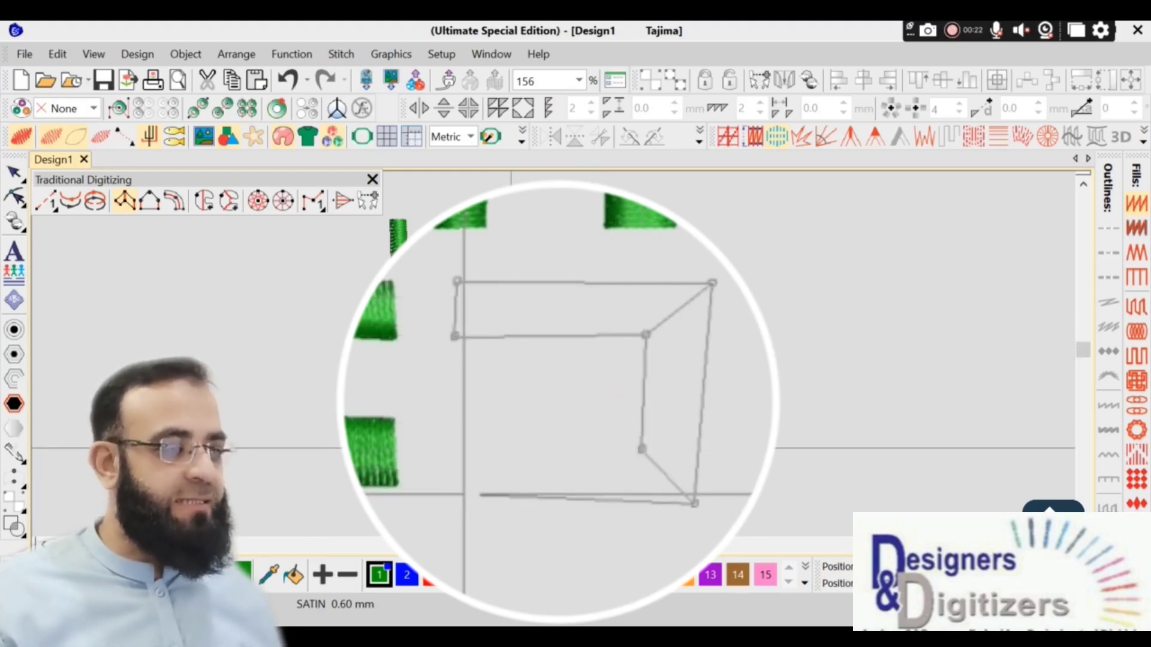
click(453, 438)
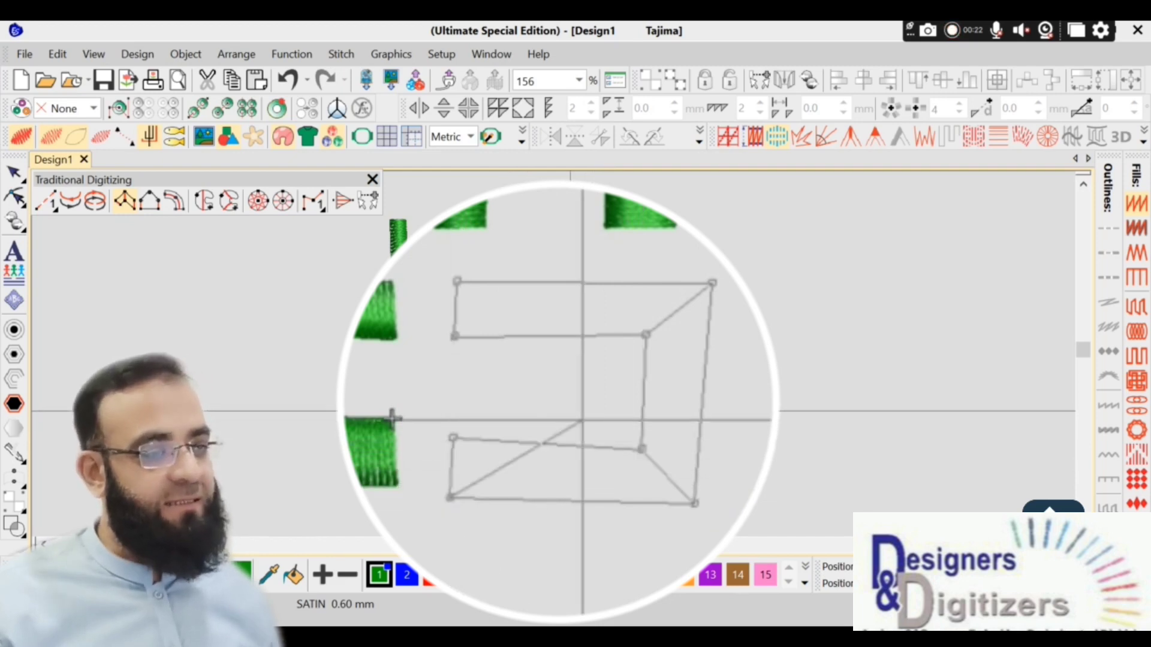
key(Return)
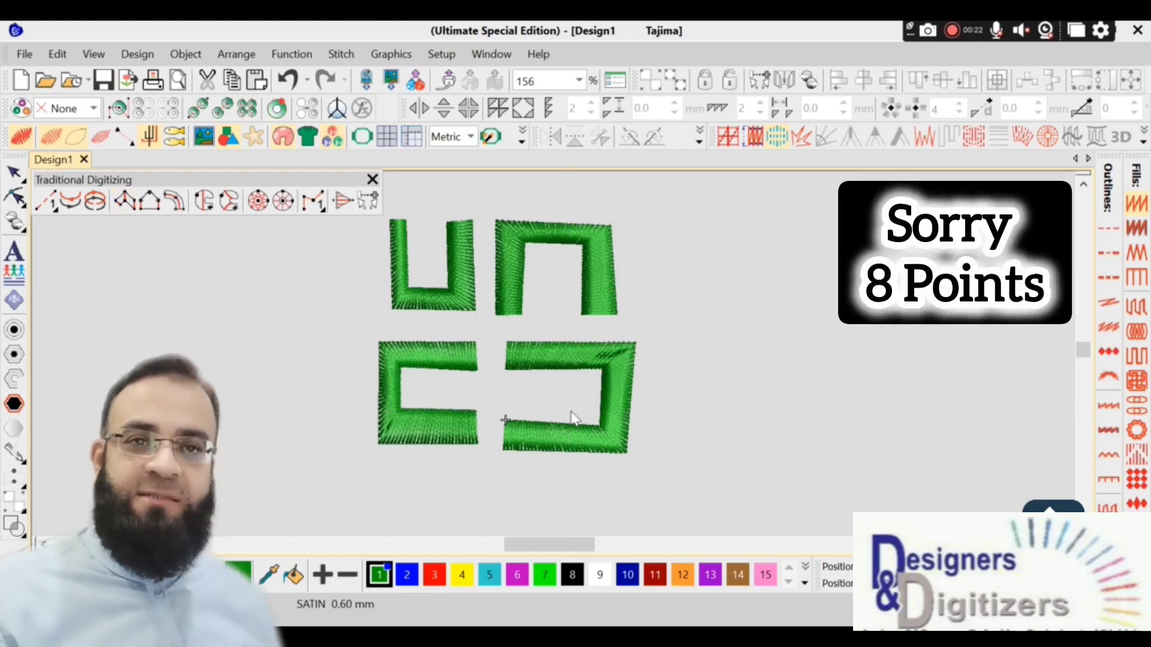
Step: Arrange the four shapes in one row, with the C shape left of the U and the reversed C right of the inverted U
drag(576, 368, 722, 230)
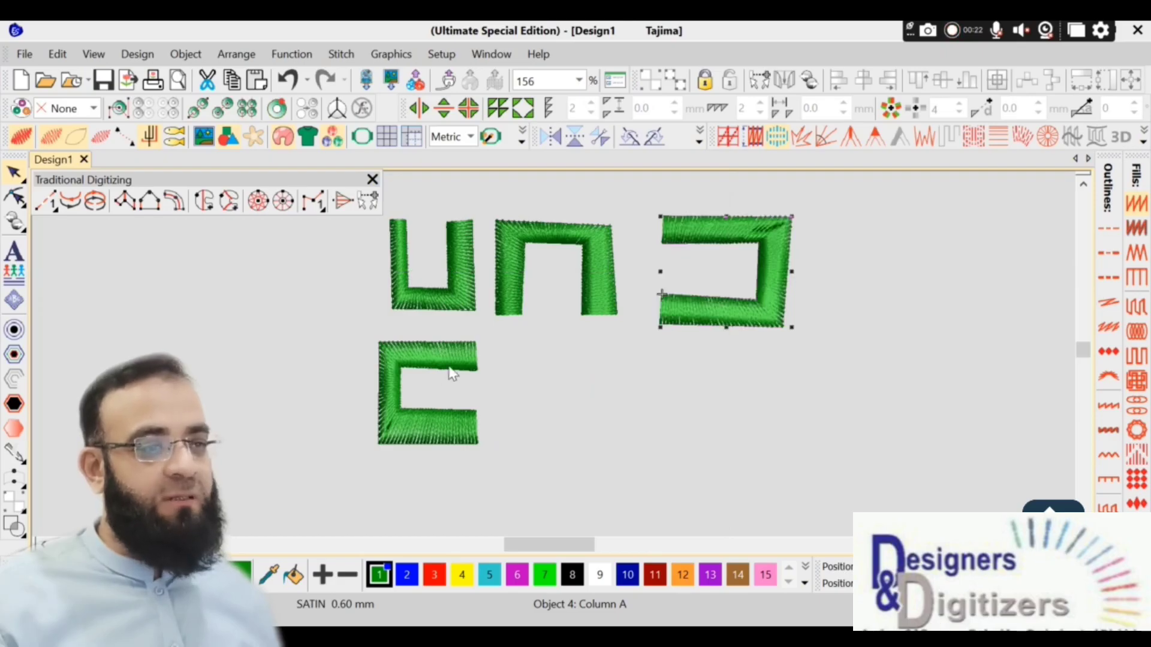
drag(379, 442, 263, 333)
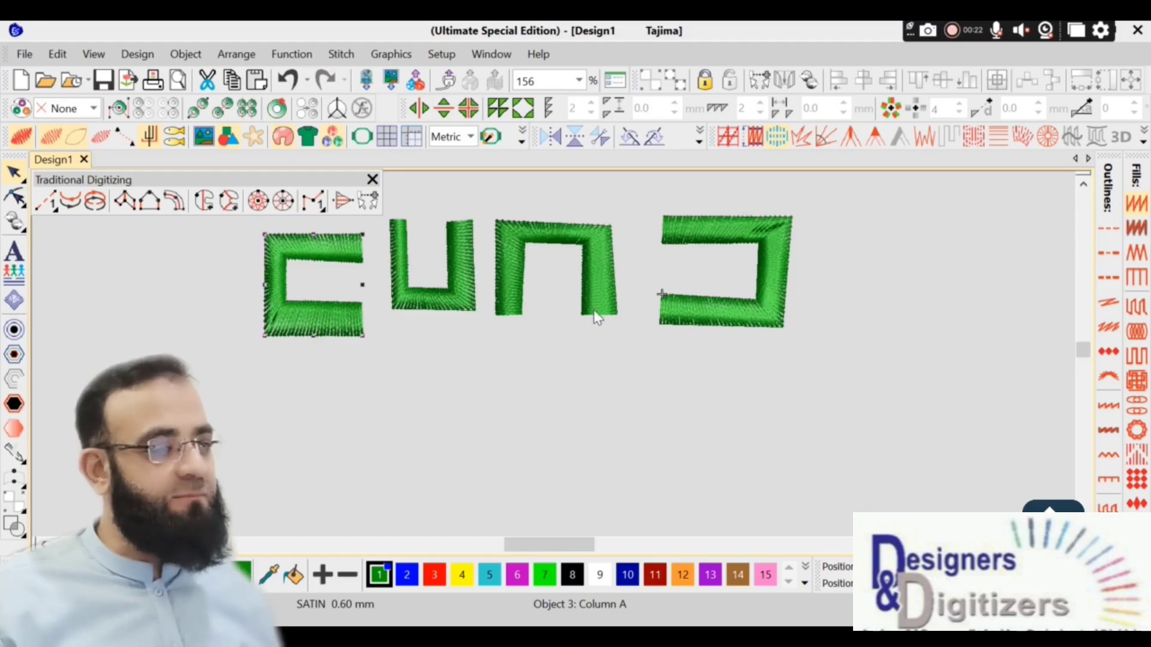
drag(737, 317, 707, 323)
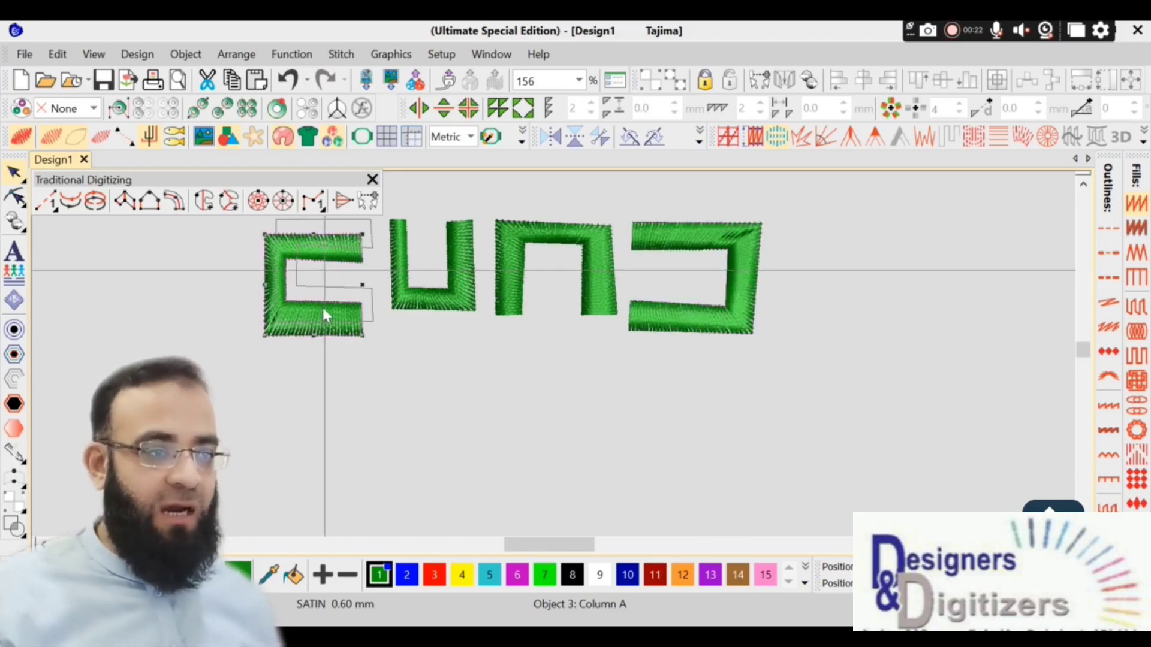
drag(323, 308, 324, 308)
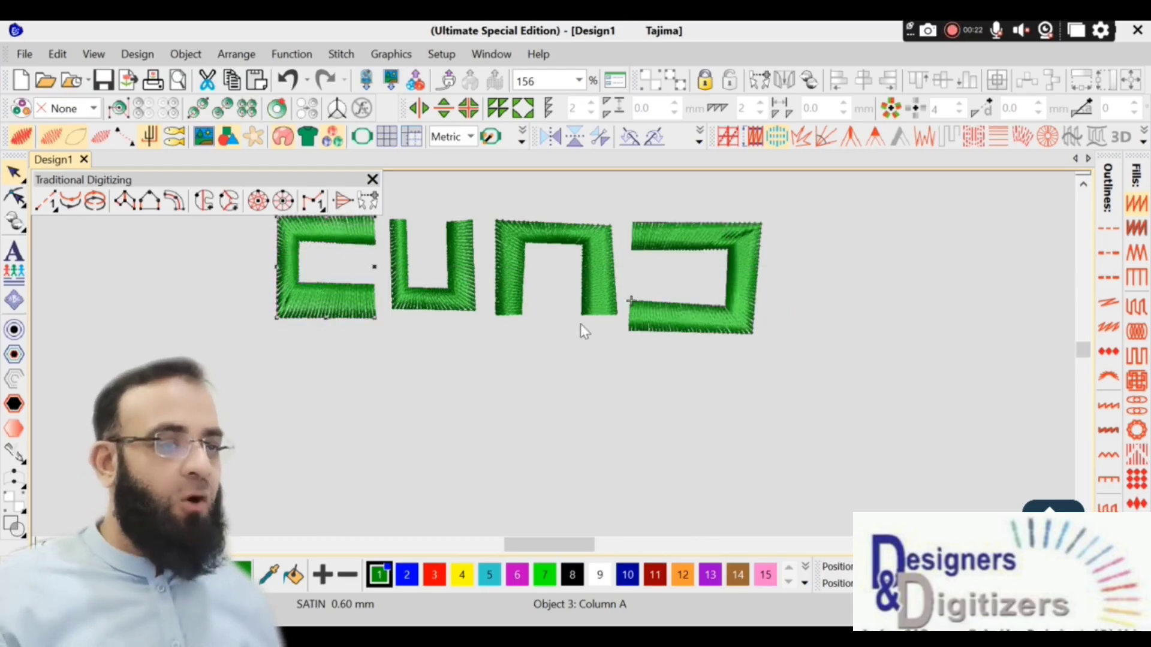
click(500, 363)
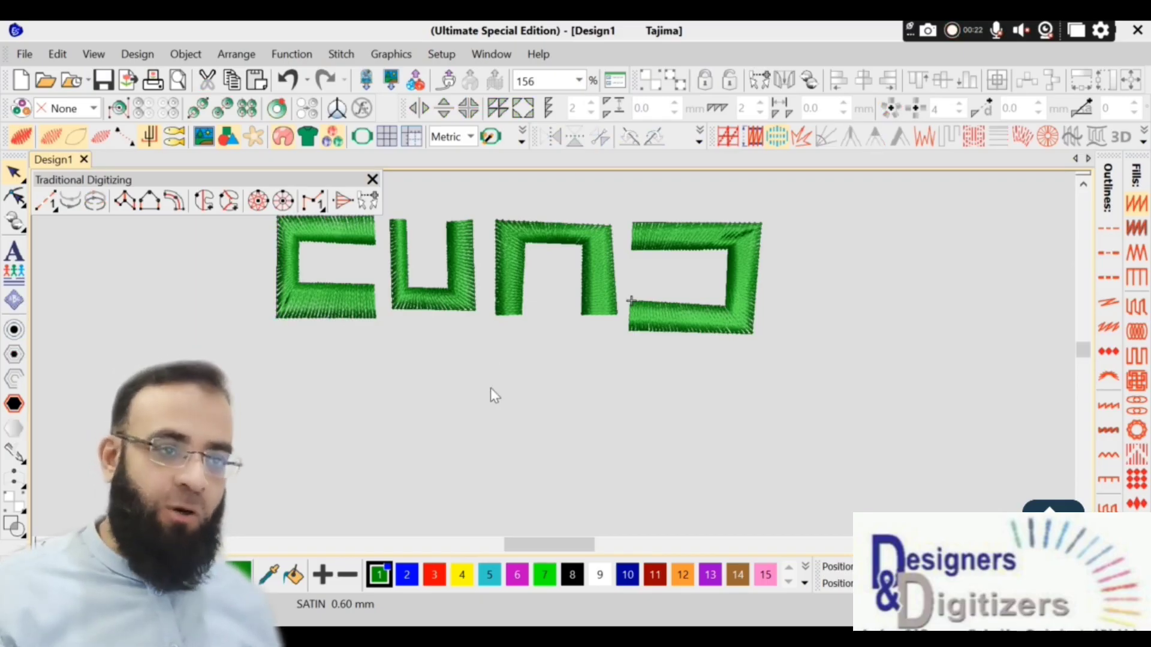
Step: Digitize a closed square satin frame below the row with Column A, pairing outer and inner corners from the upper-left corner back to the start
click(124, 202)
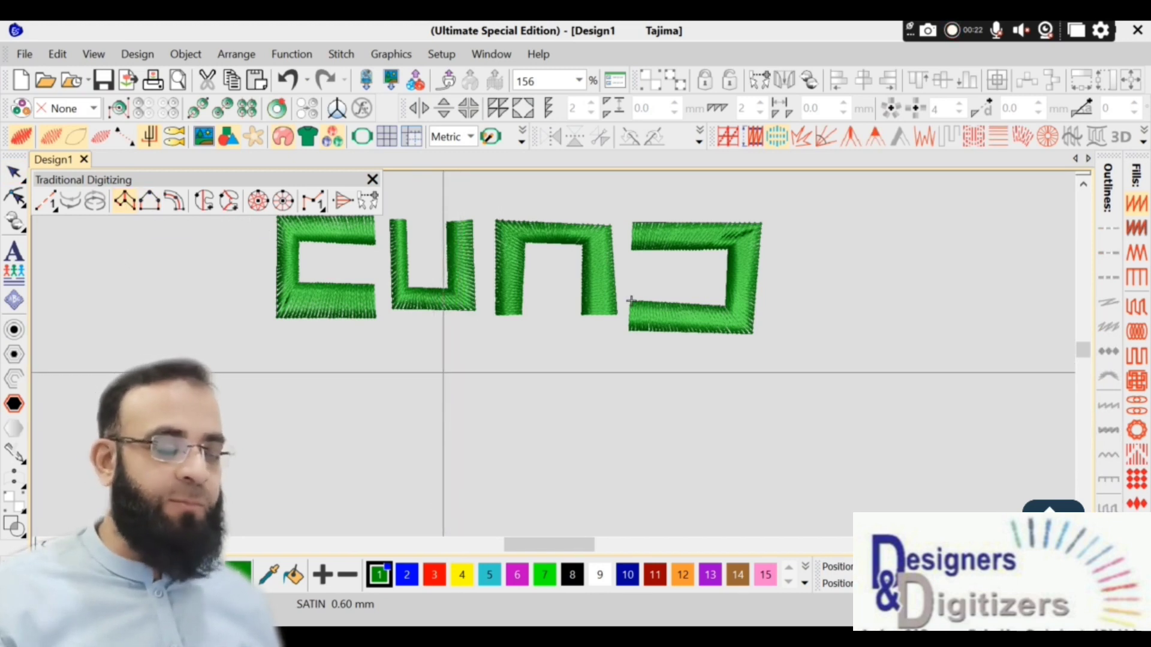
scroll(443, 372, down, 3)
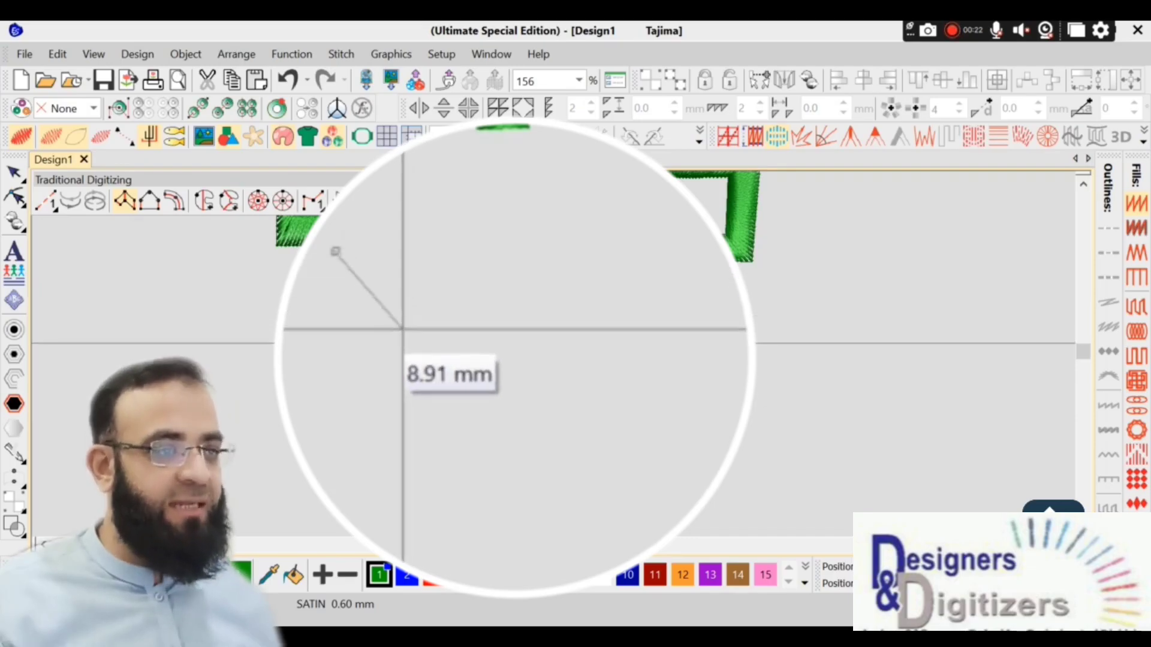
click(403, 329)
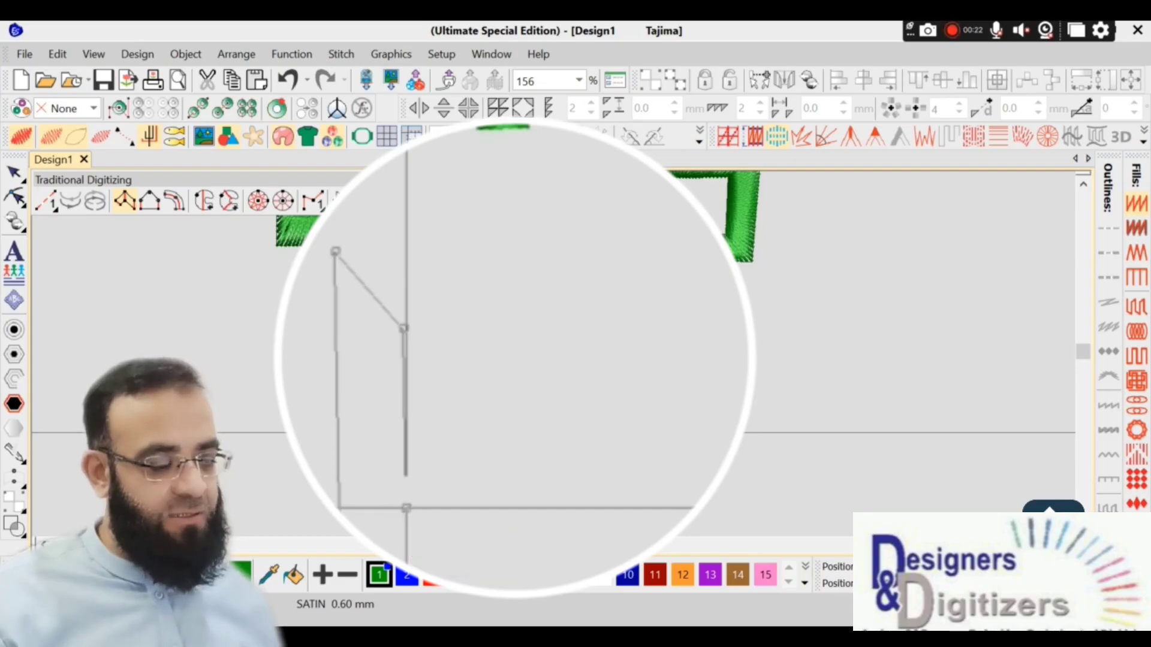
click(406, 509)
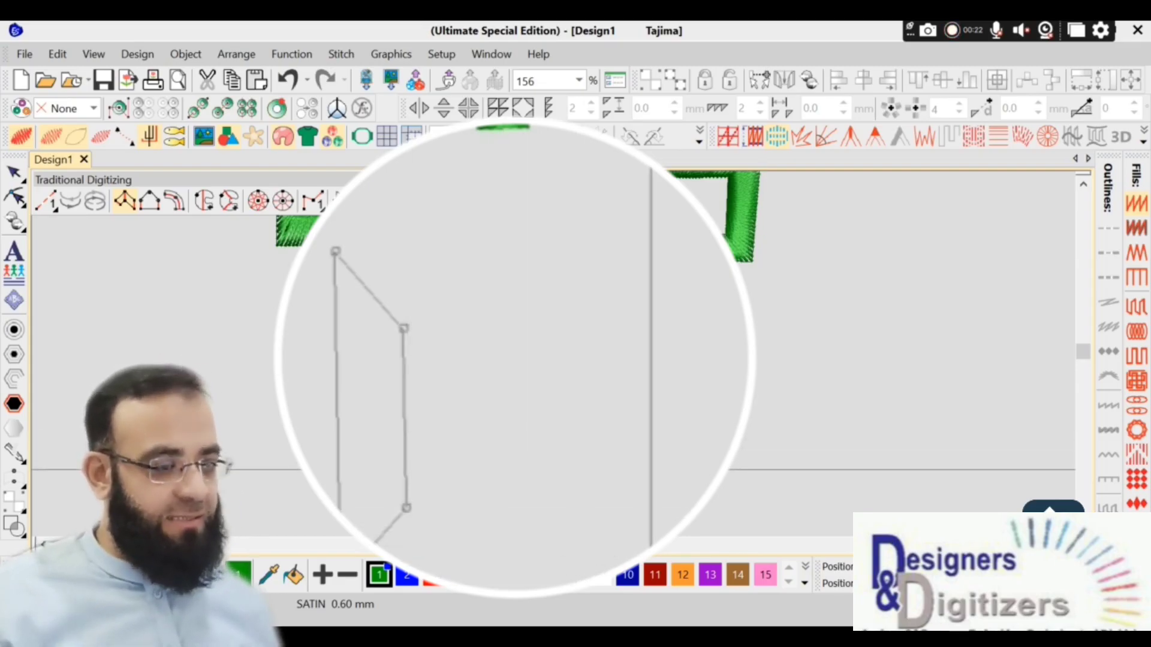
click(549, 504)
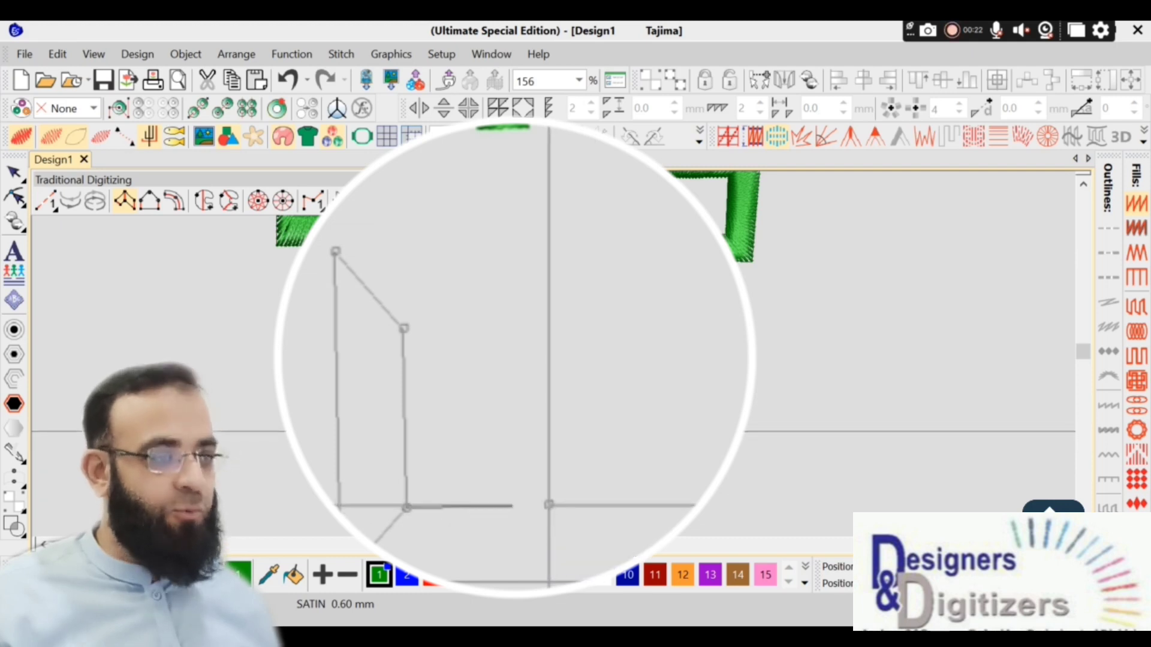
click(641, 248)
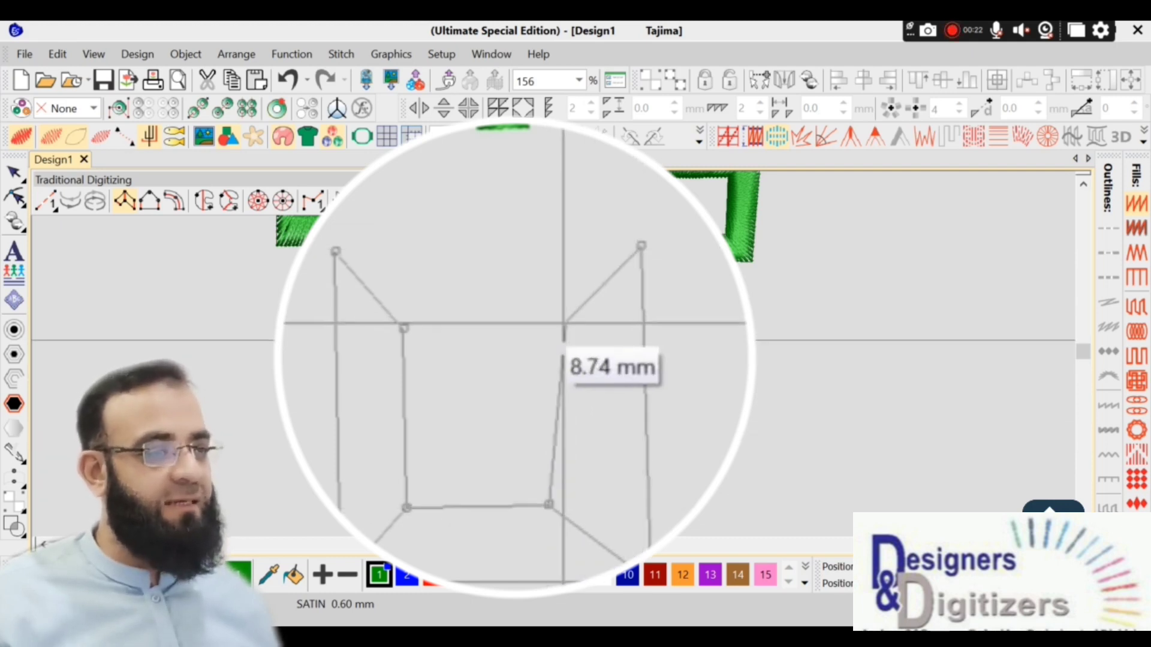
click(554, 326)
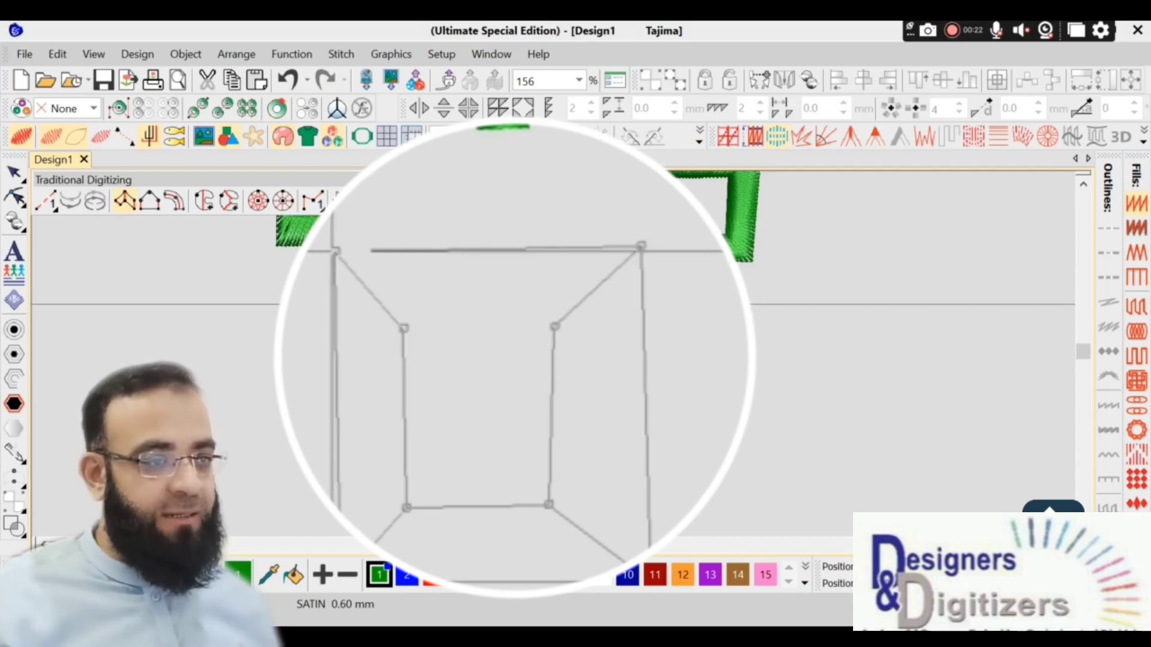
click(334, 251)
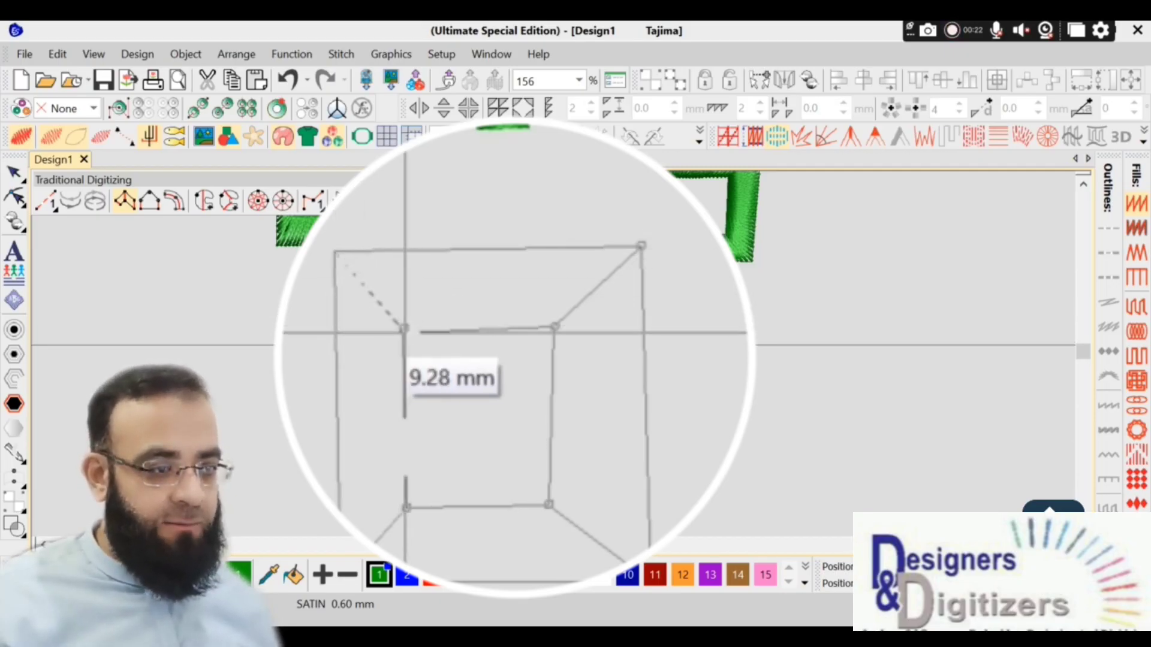
click(403, 330)
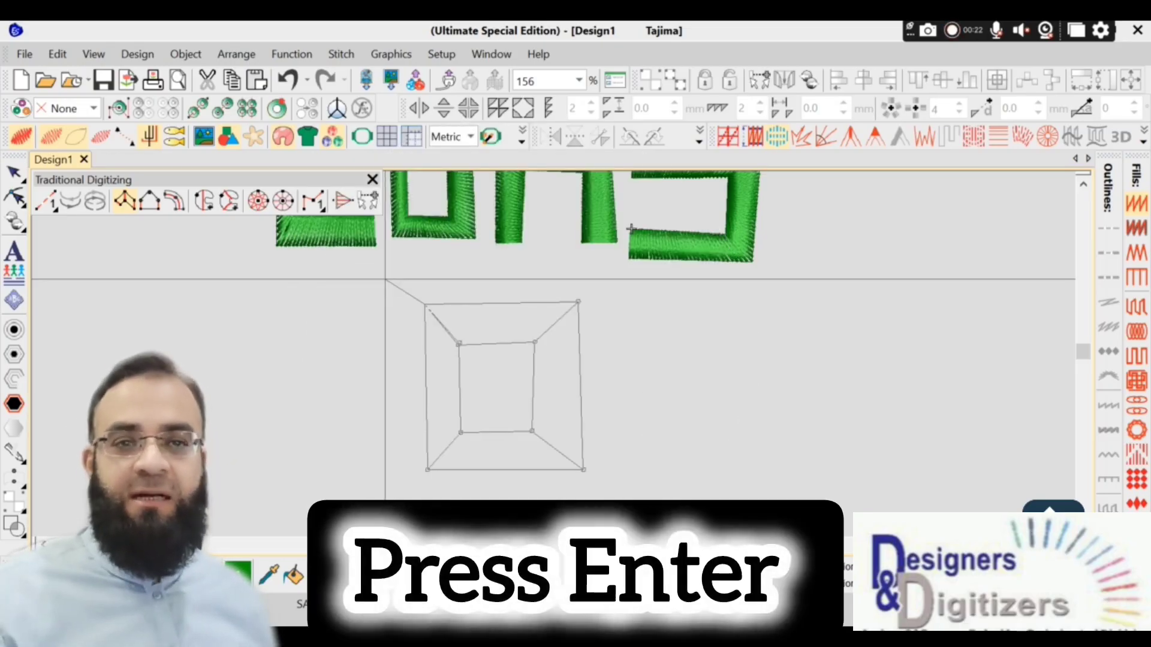
key(Return)
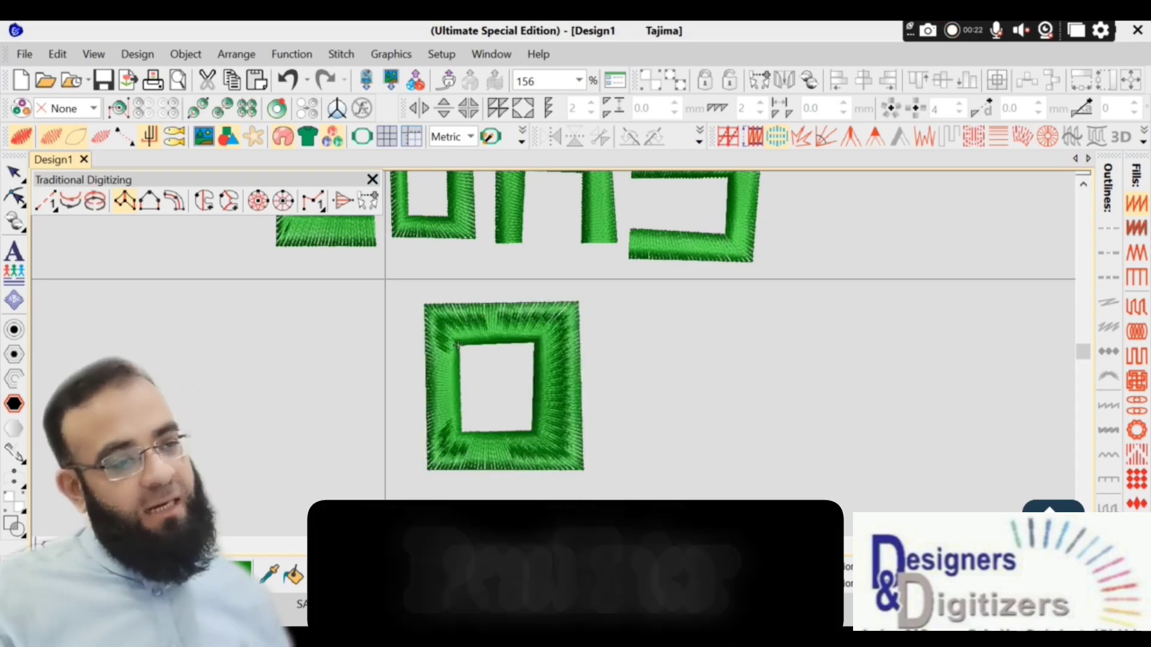
Step: Shrink the square frame and place it below the C shape
drag(547, 336, 451, 307)
drag(488, 444, 364, 354)
click(394, 380)
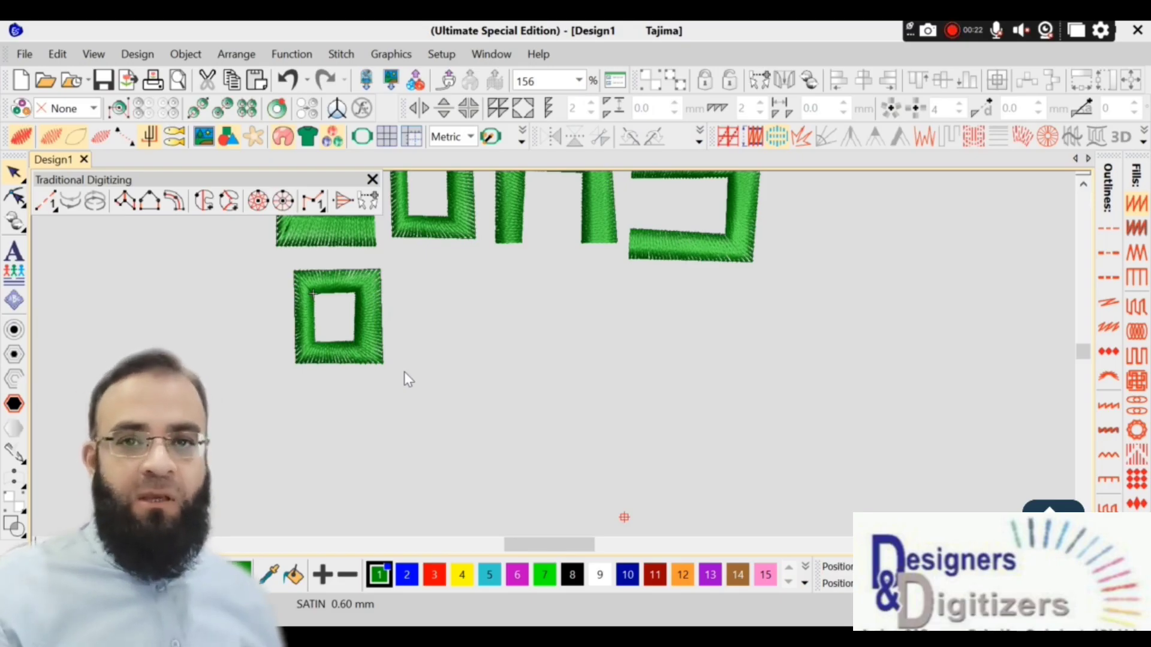
Step: Digitize a second closed rectangular satin frame with Column A, pairing outer and inner corners clockwise from the upper-right corner back to the start
click(125, 201)
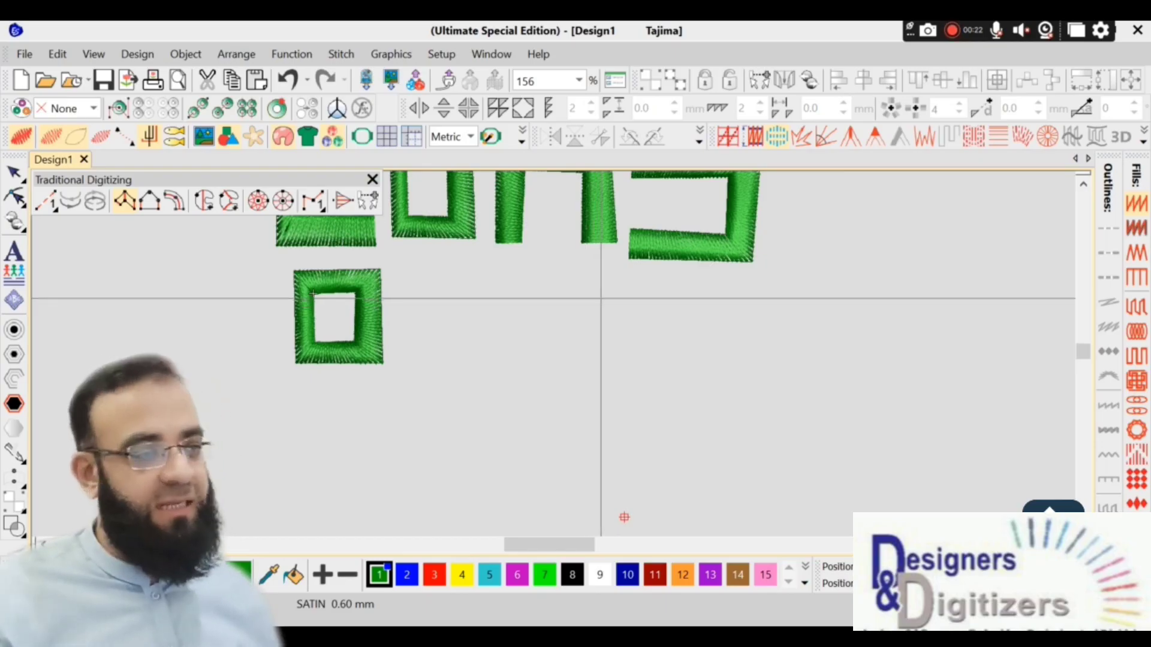
click(601, 298)
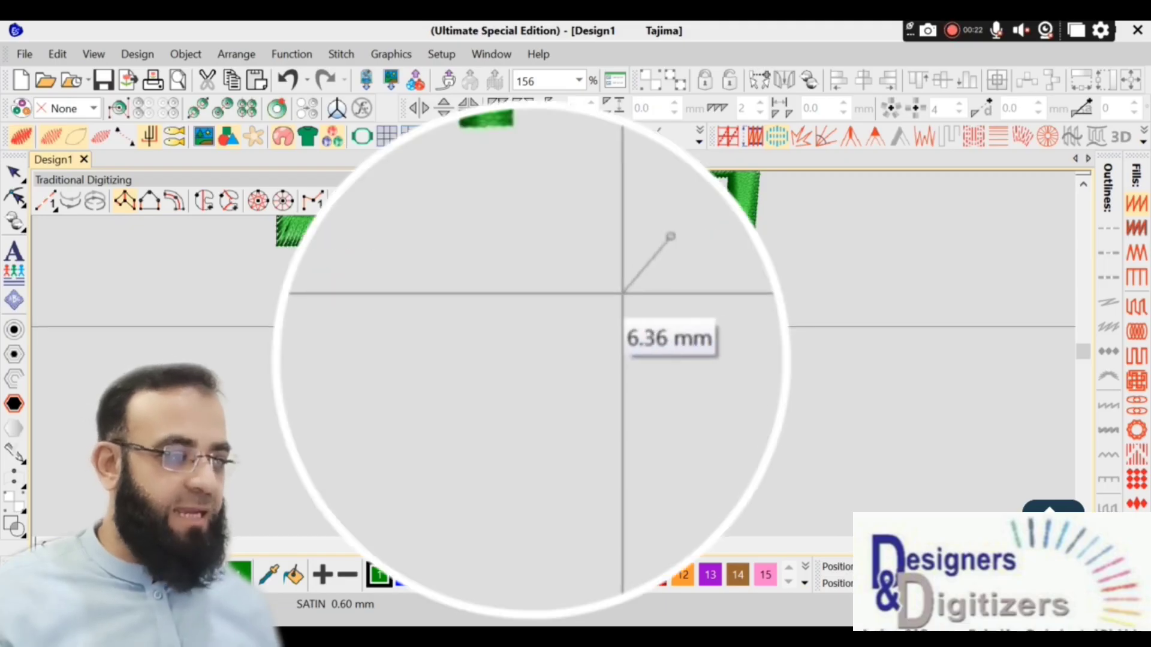
click(577, 323)
click(596, 441)
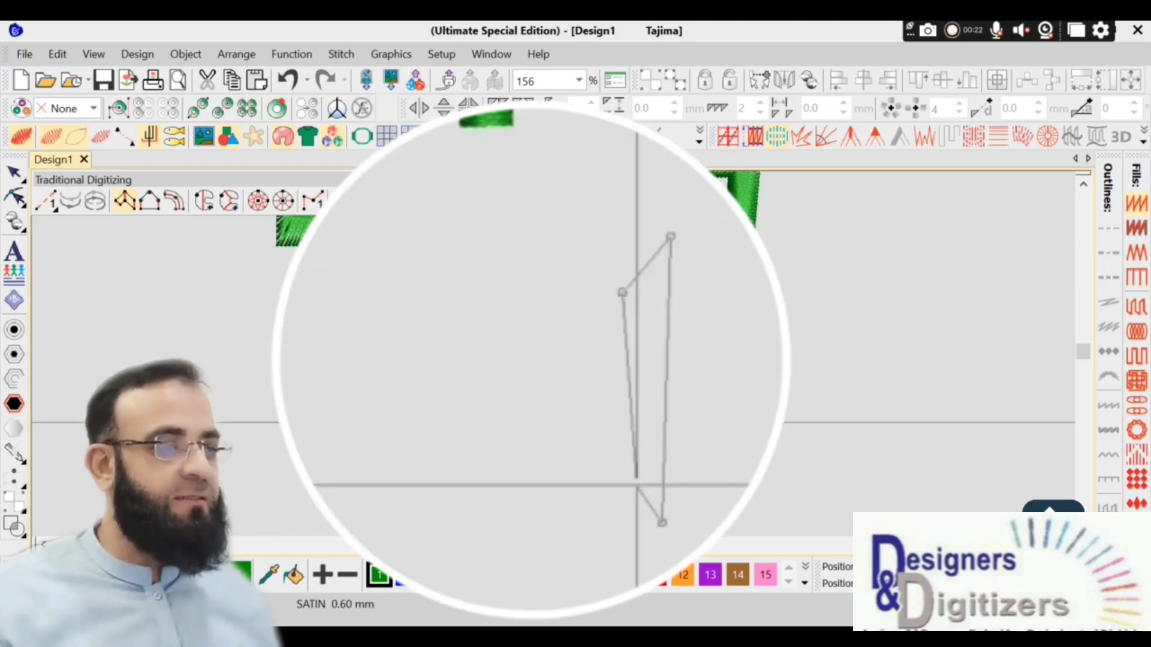
click(620, 442)
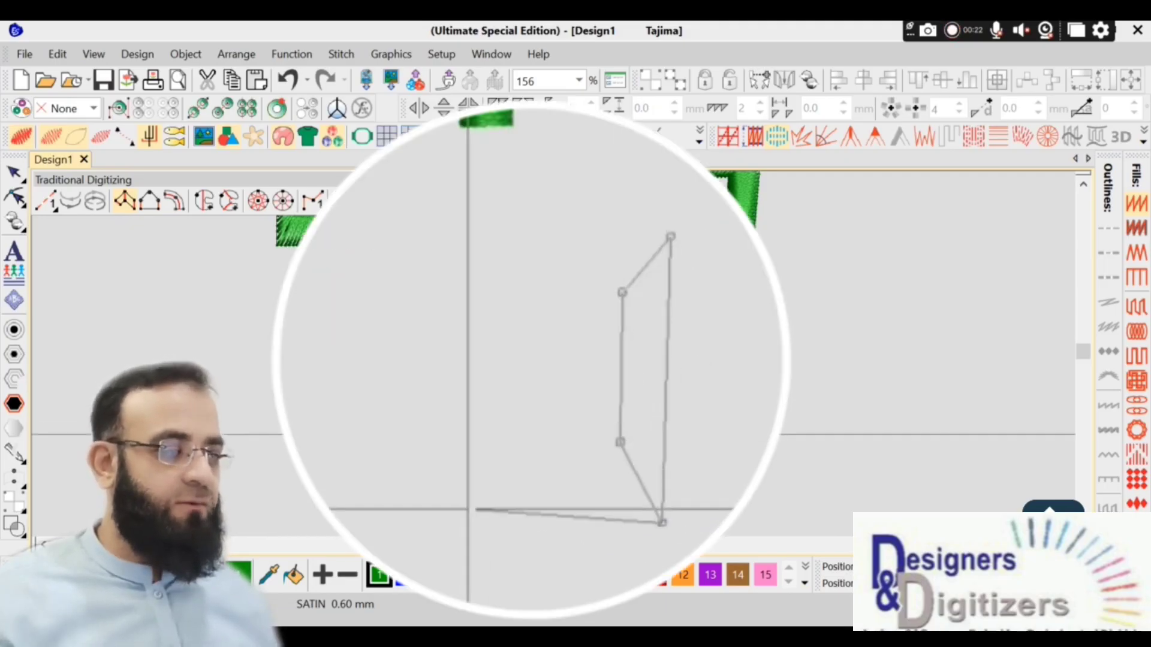
click(450, 526)
click(526, 442)
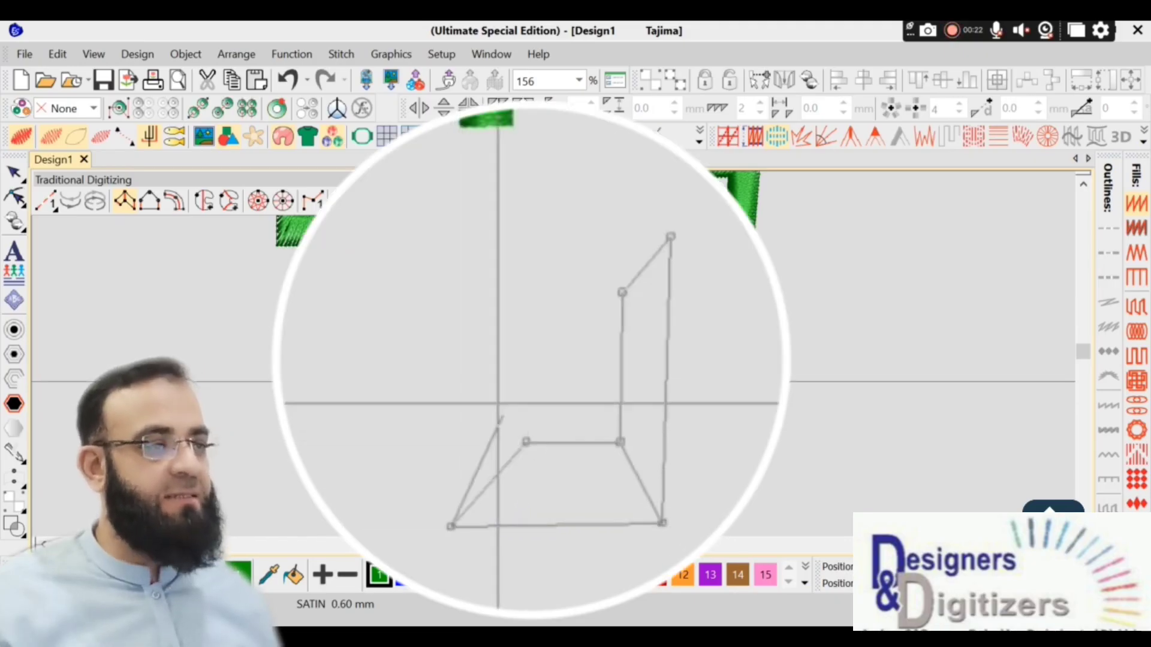
click(456, 231)
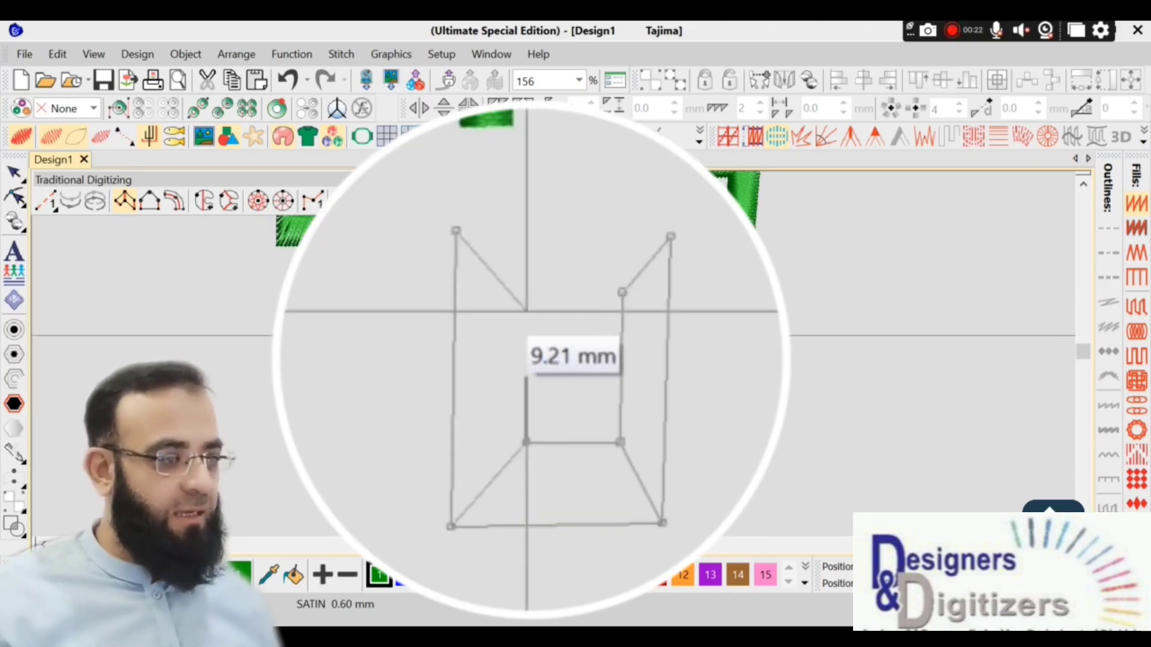
click(528, 311)
click(670, 237)
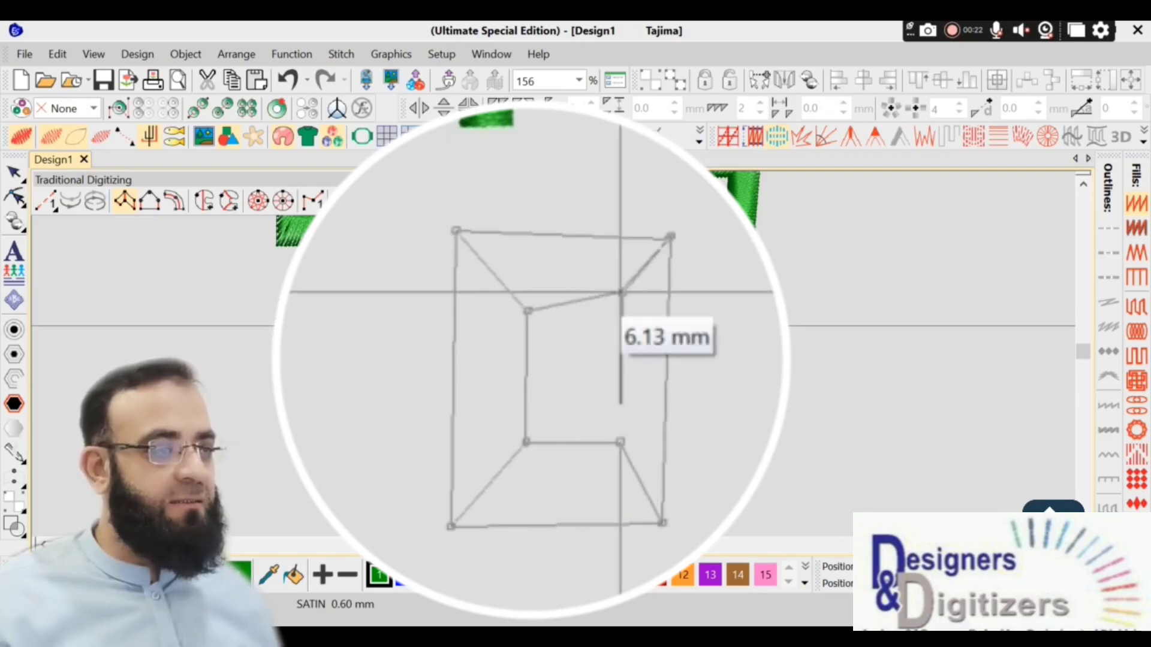
key(Return)
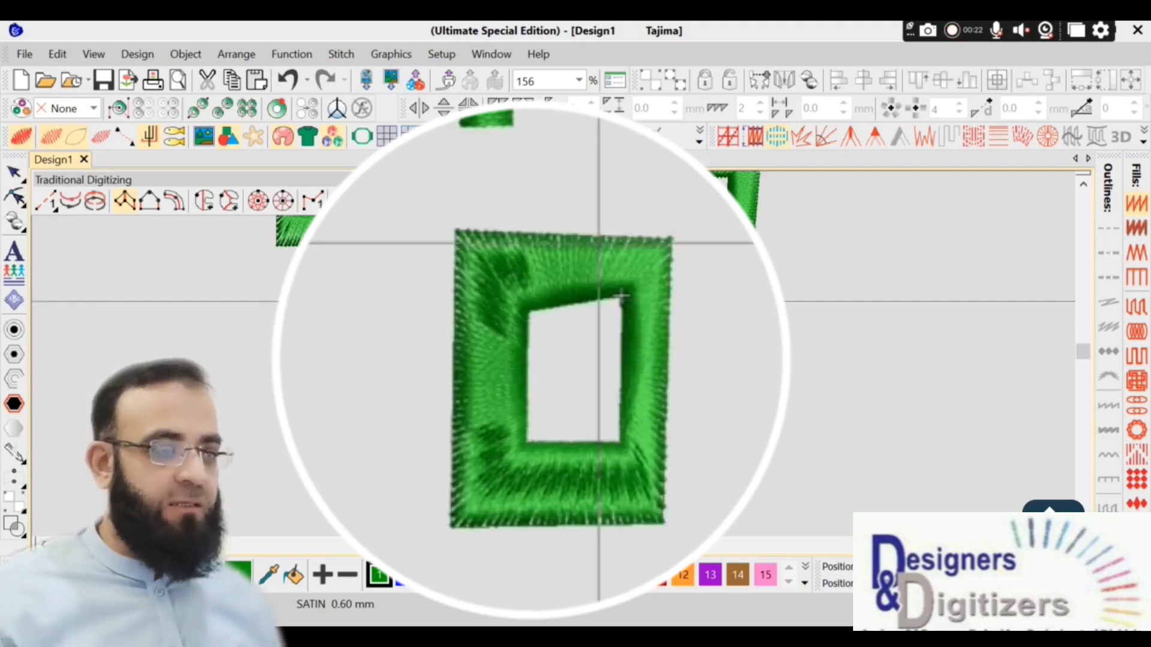
Step: Shrink the second frame and place it beside the first, then shift the first frame slightly to line up with it
key(Escape)
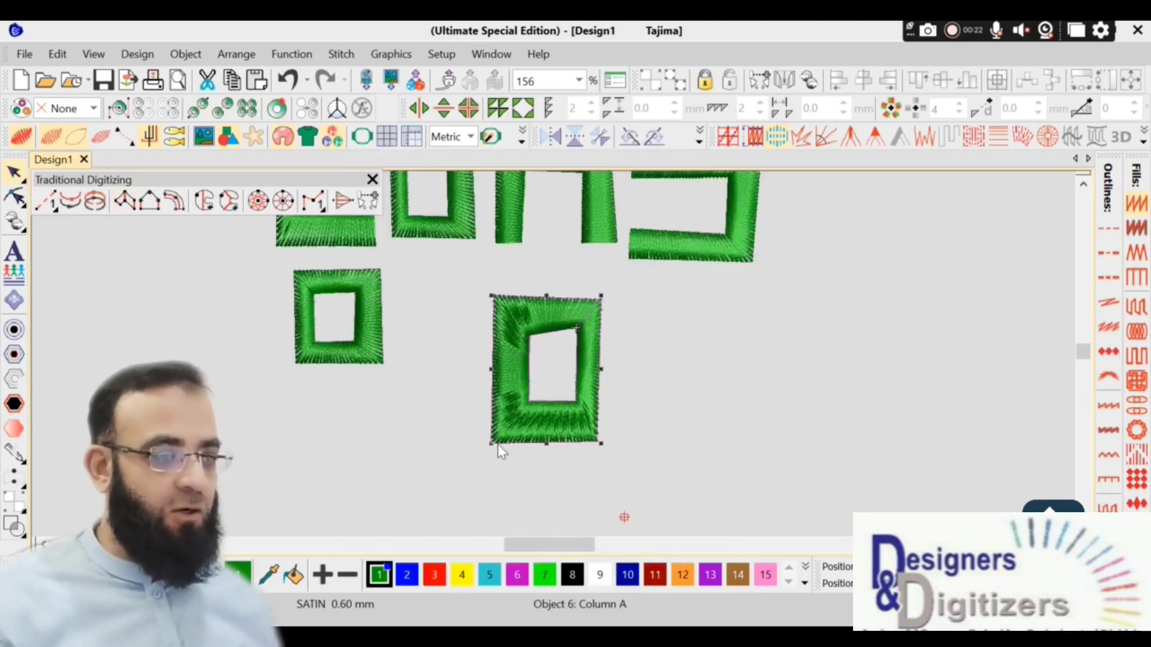
drag(487, 445, 467, 338)
click(483, 433)
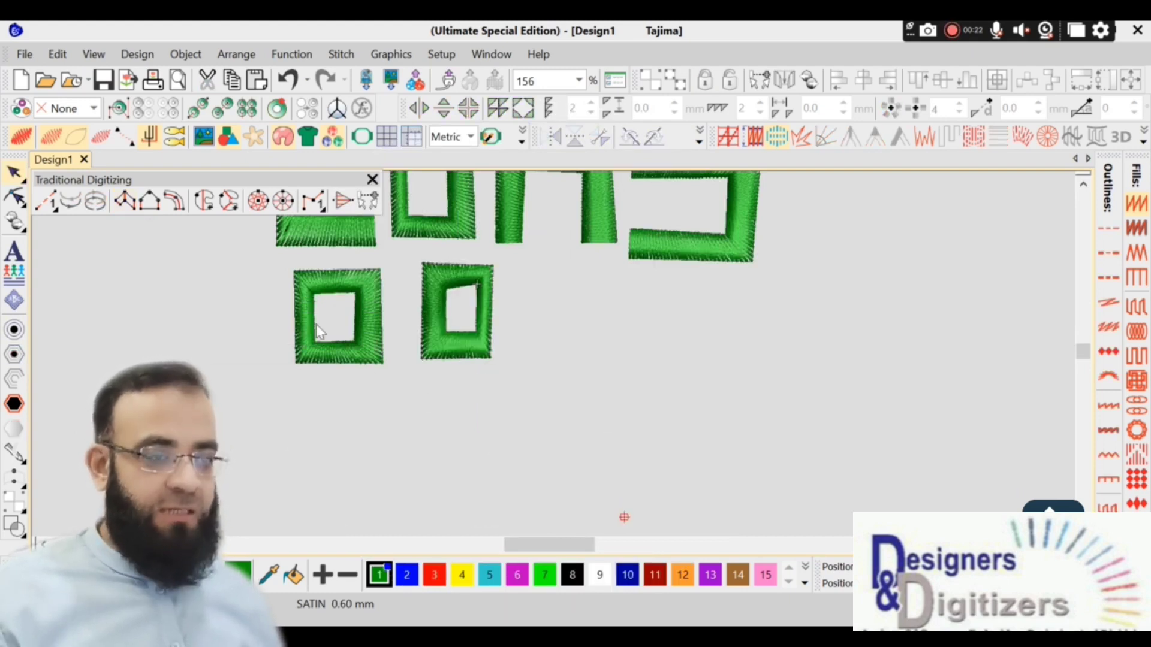
click(379, 349)
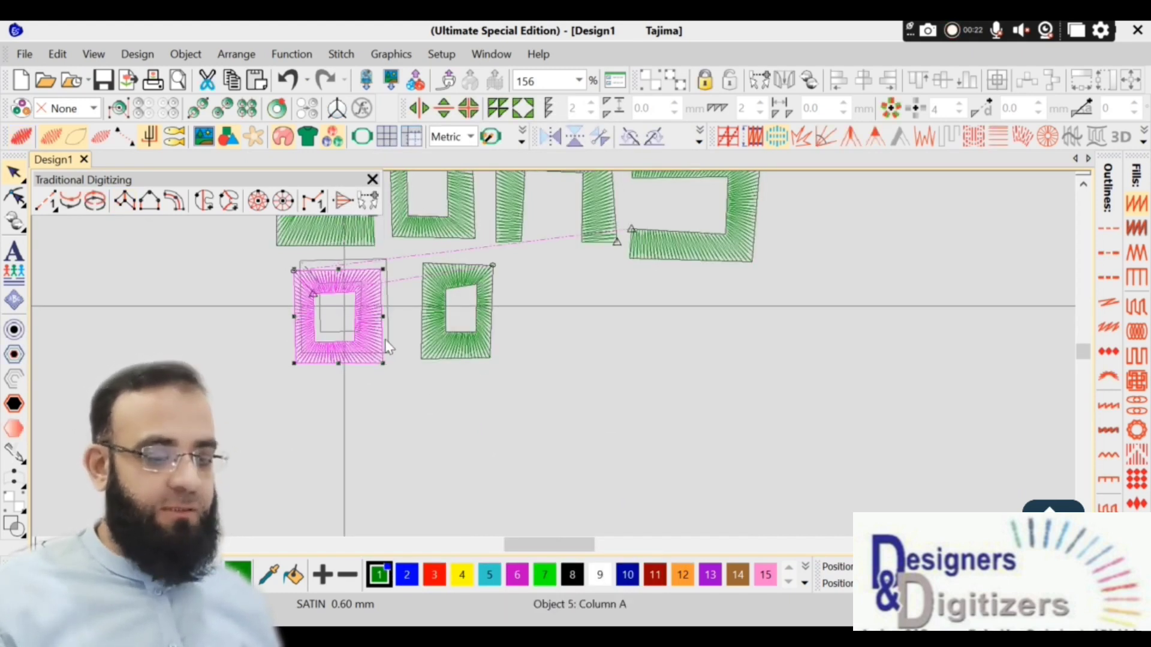
drag(385, 339, 386, 340)
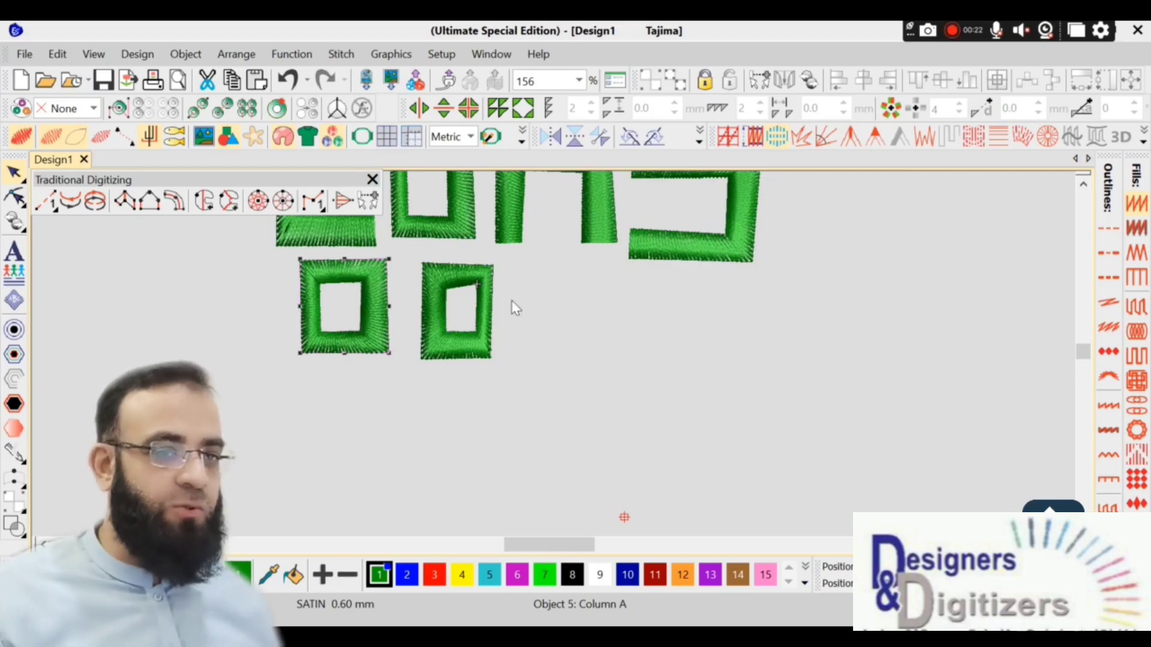
Step: Digitize a third closed satin frame with Column A, pairing outer and inner corners clockwise from the lower-right corner back to the start
click(125, 201)
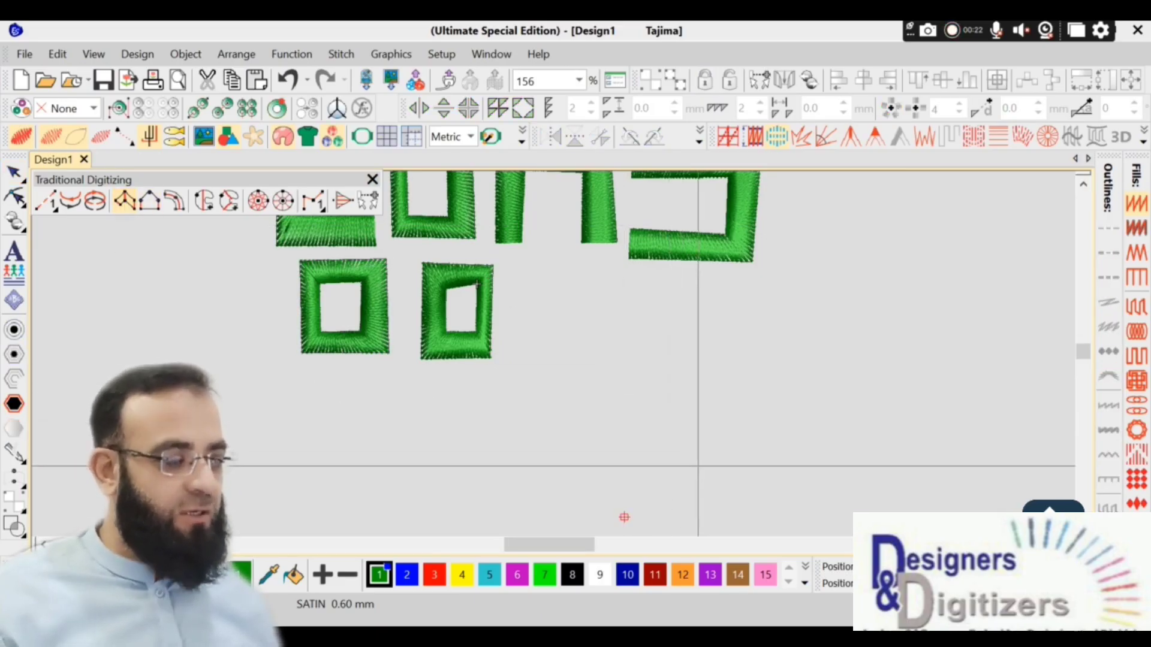
click(699, 465)
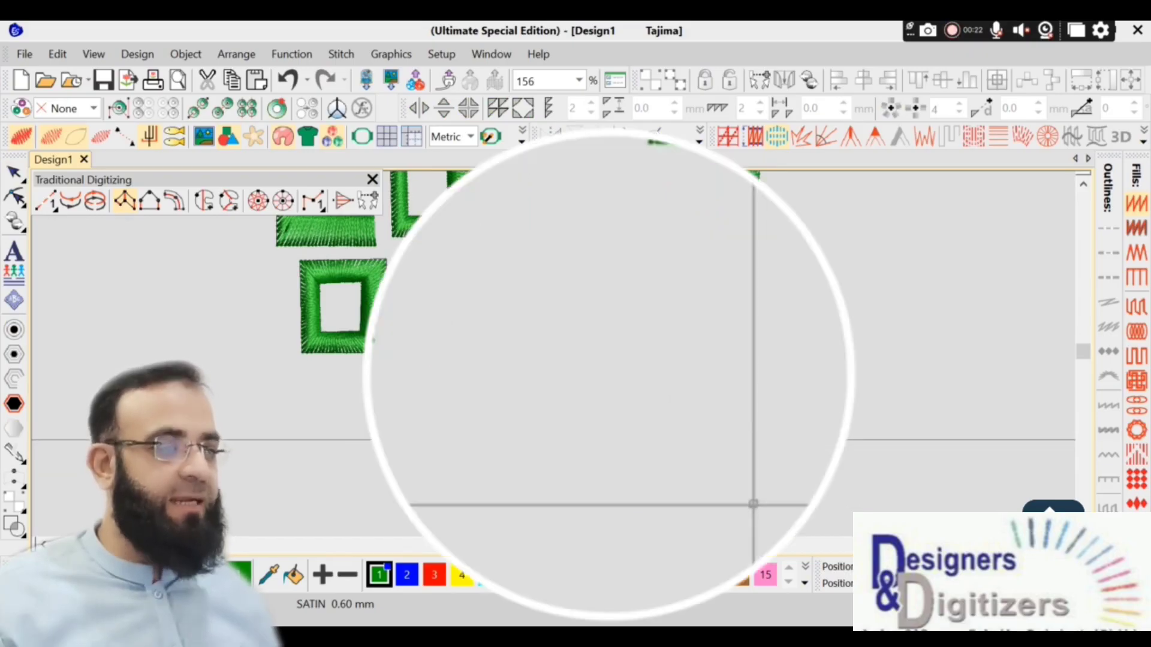
click(681, 440)
click(574, 470)
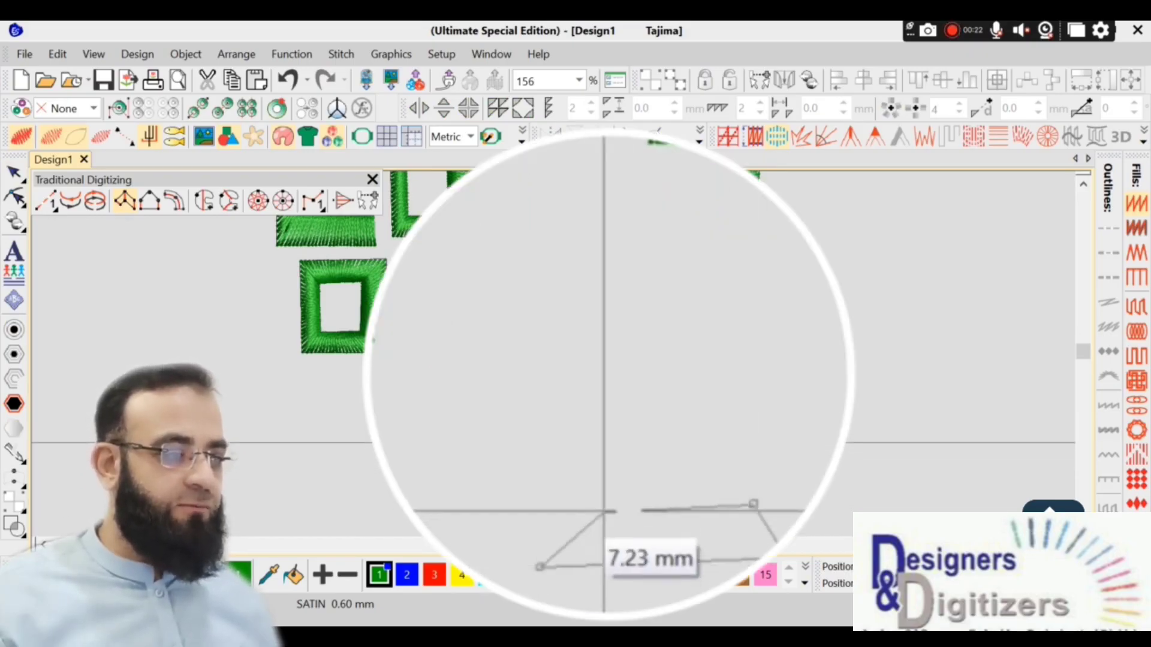
click(606, 442)
click(526, 284)
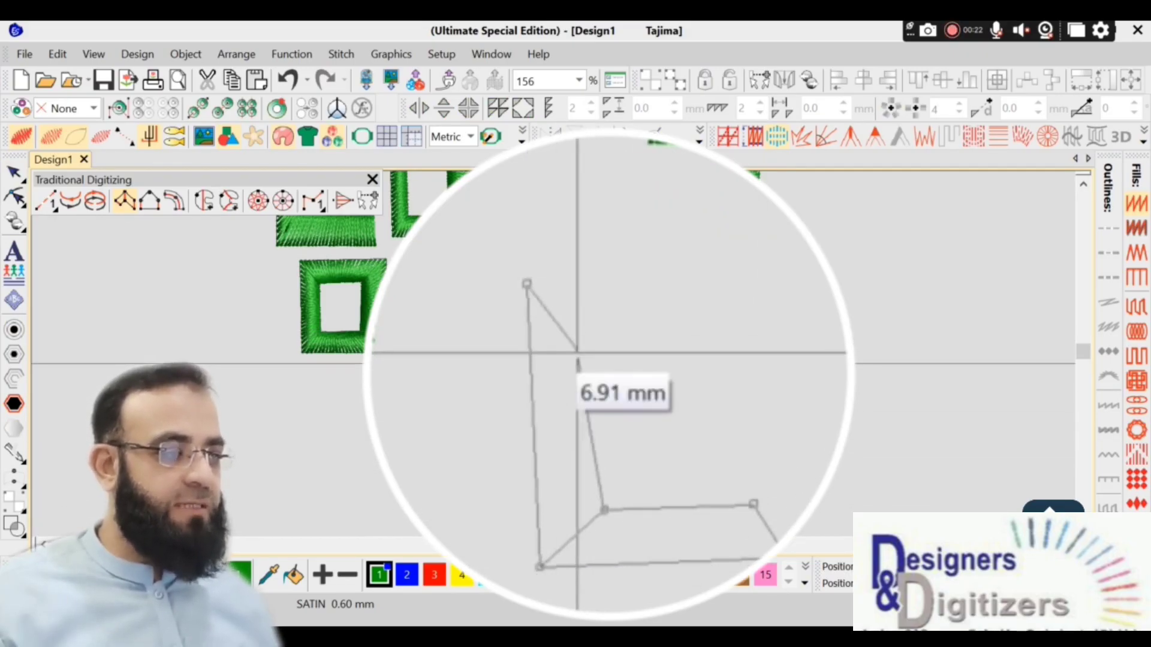
click(599, 371)
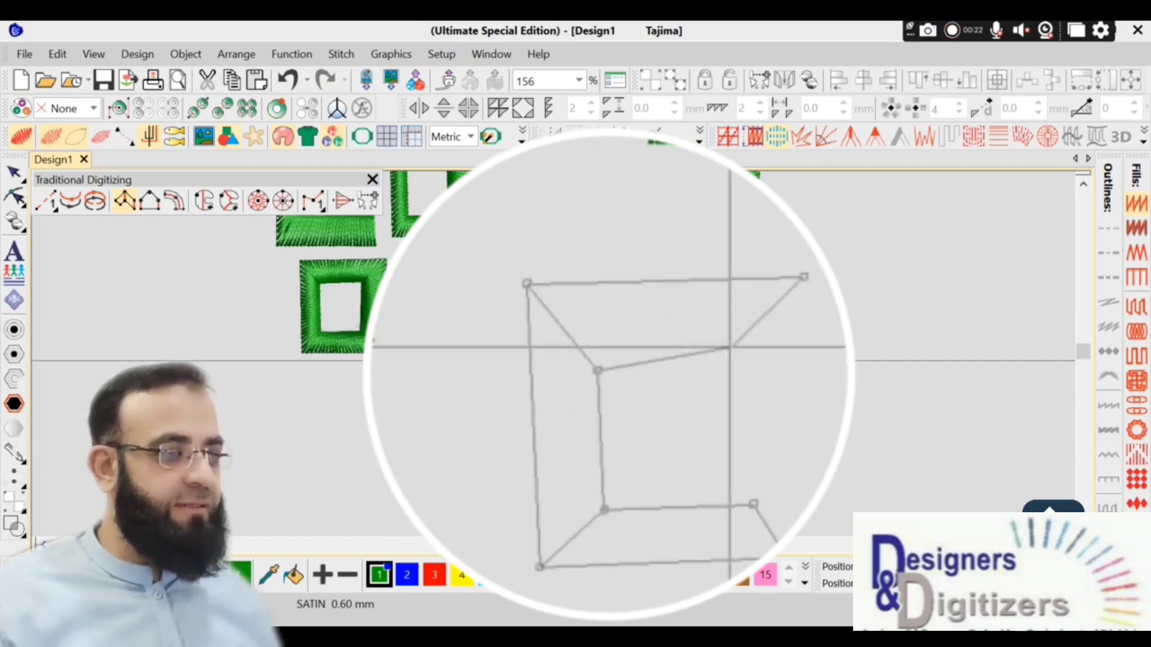
click(714, 353)
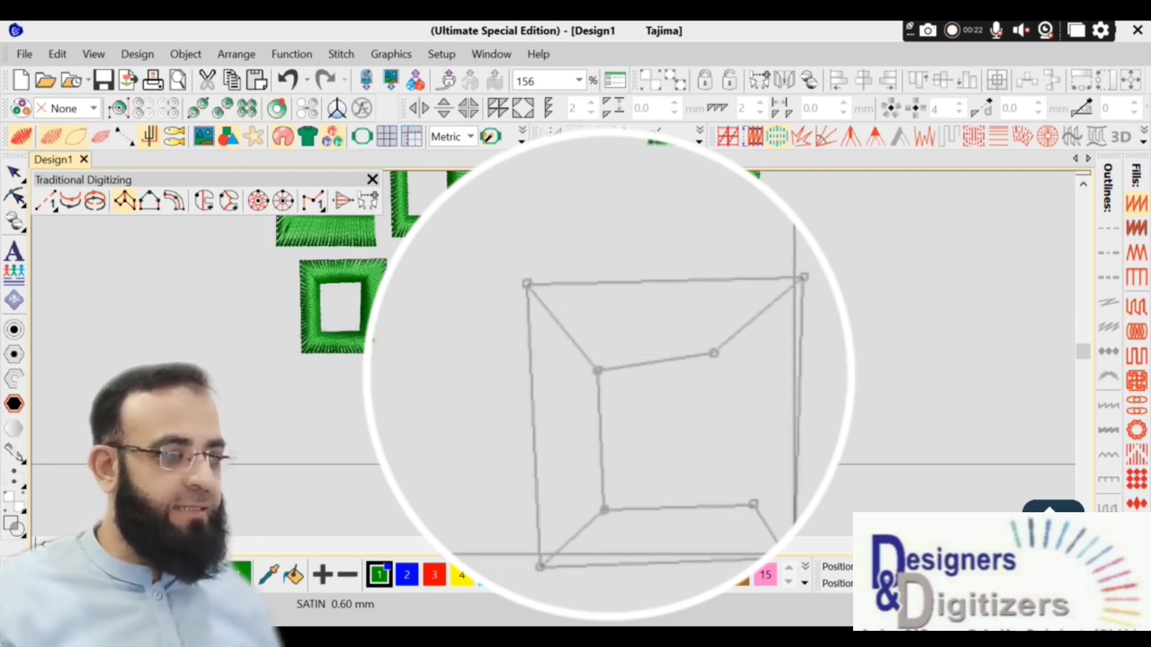
click(755, 501)
key(Return)
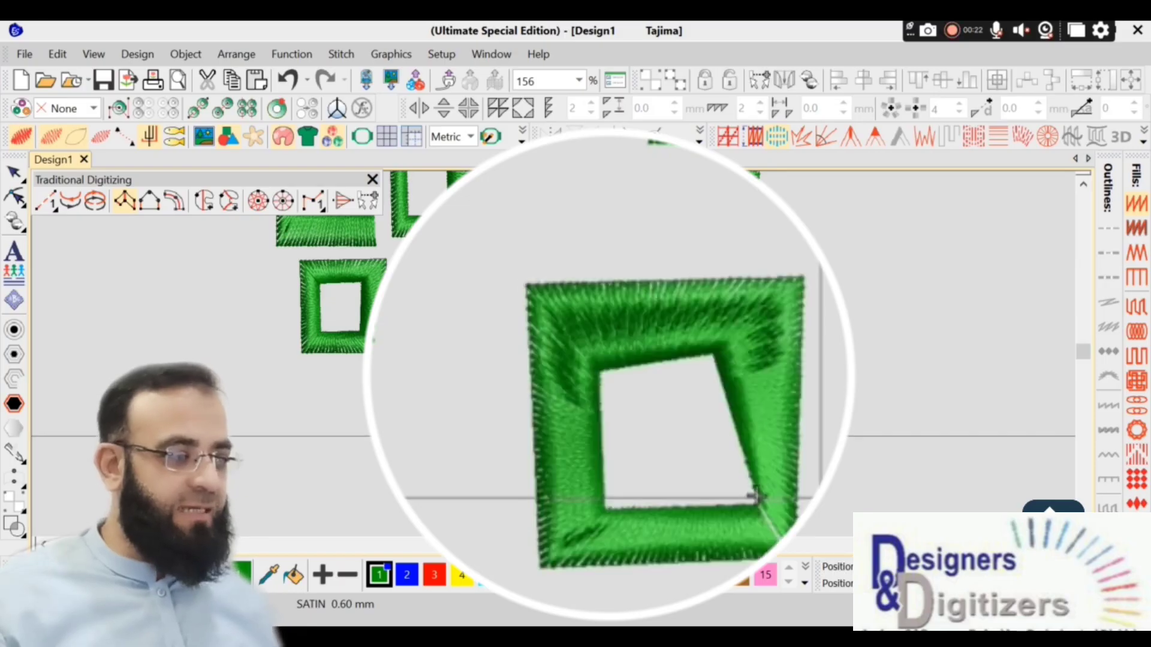
Step: Reshape the third frame's two inner right corners to square its opening, and place the frame, reduced in size, beside the second one
key(h)
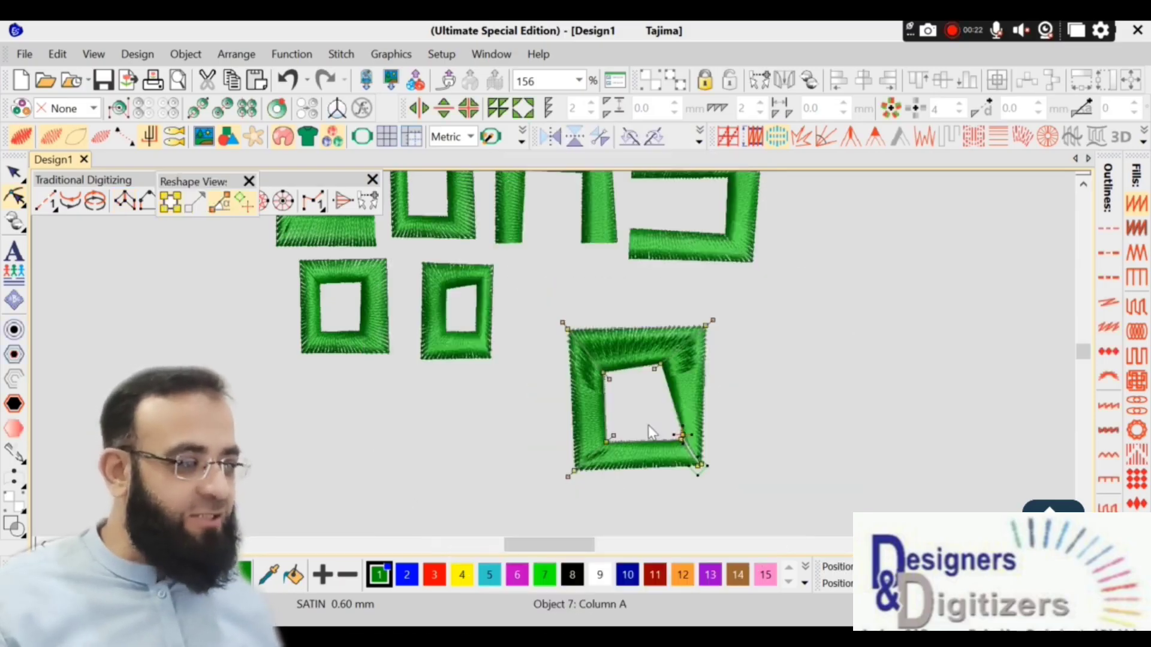
drag(648, 425, 669, 443)
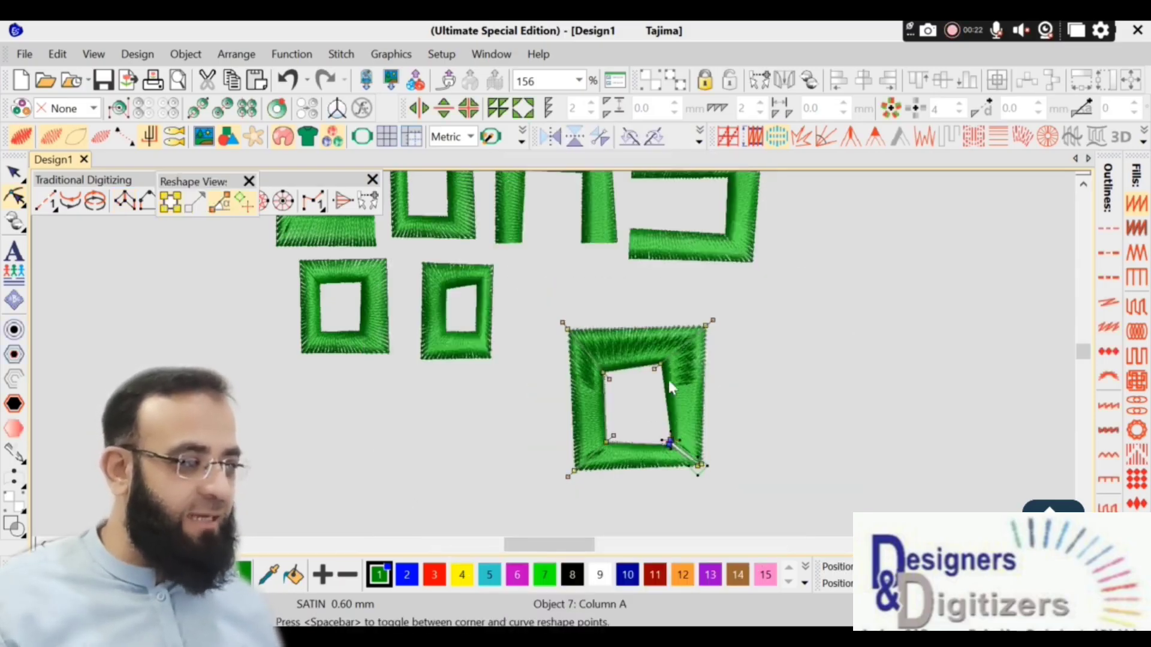
drag(662, 362, 672, 371)
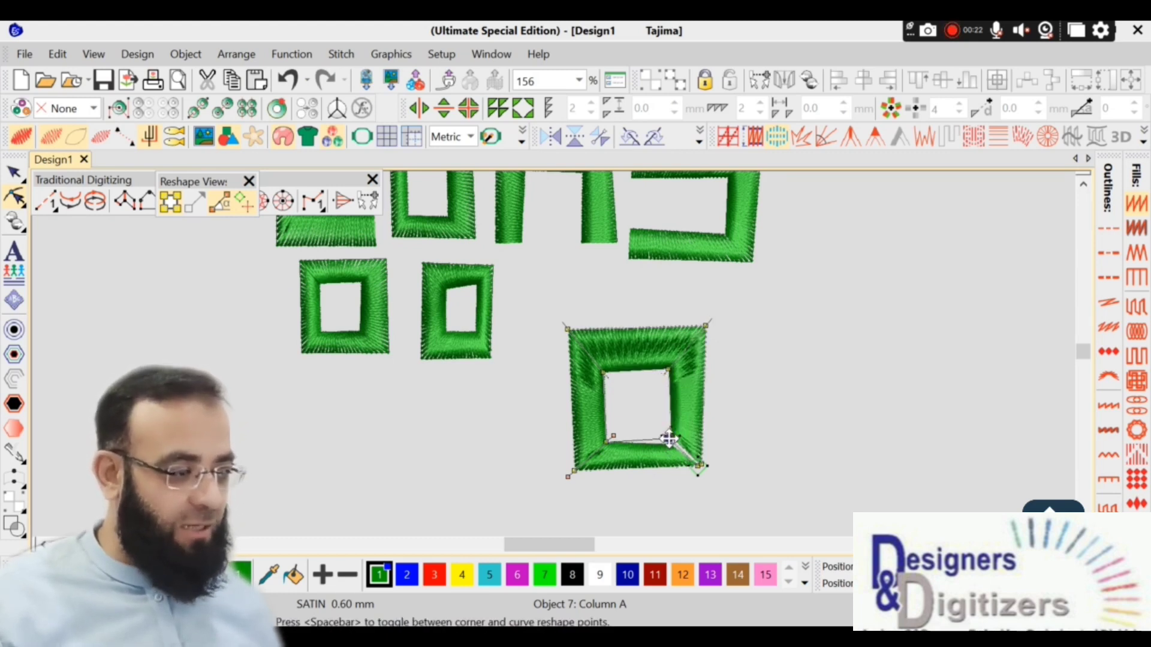
drag(670, 439, 671, 438)
key(Escape)
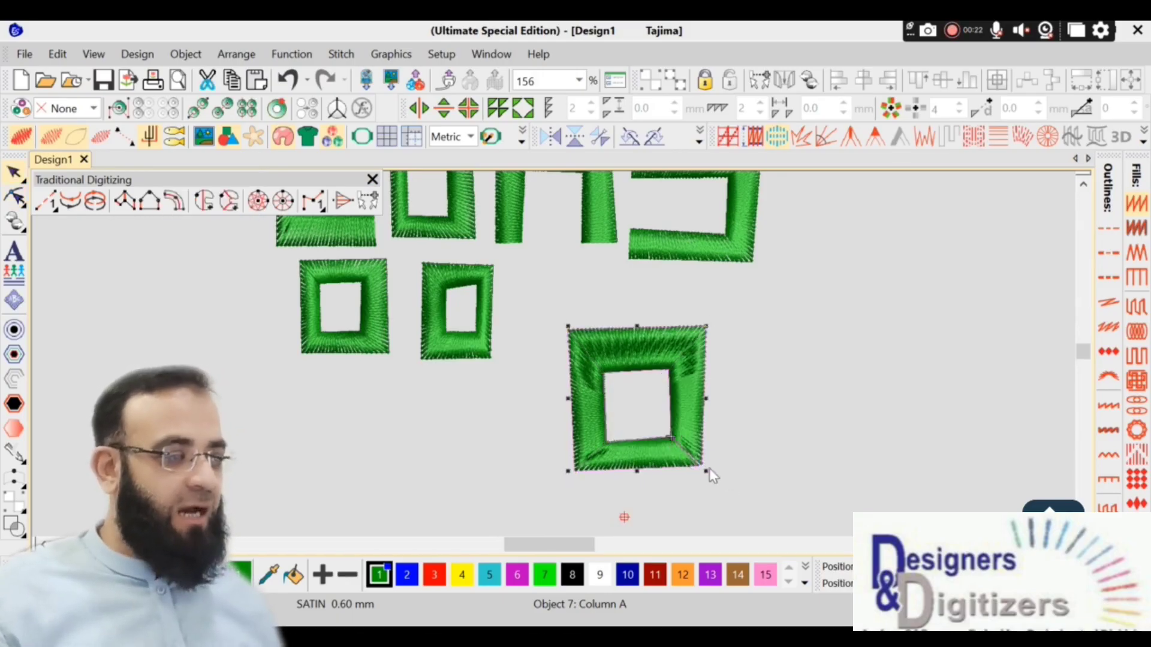
drag(705, 475, 572, 308)
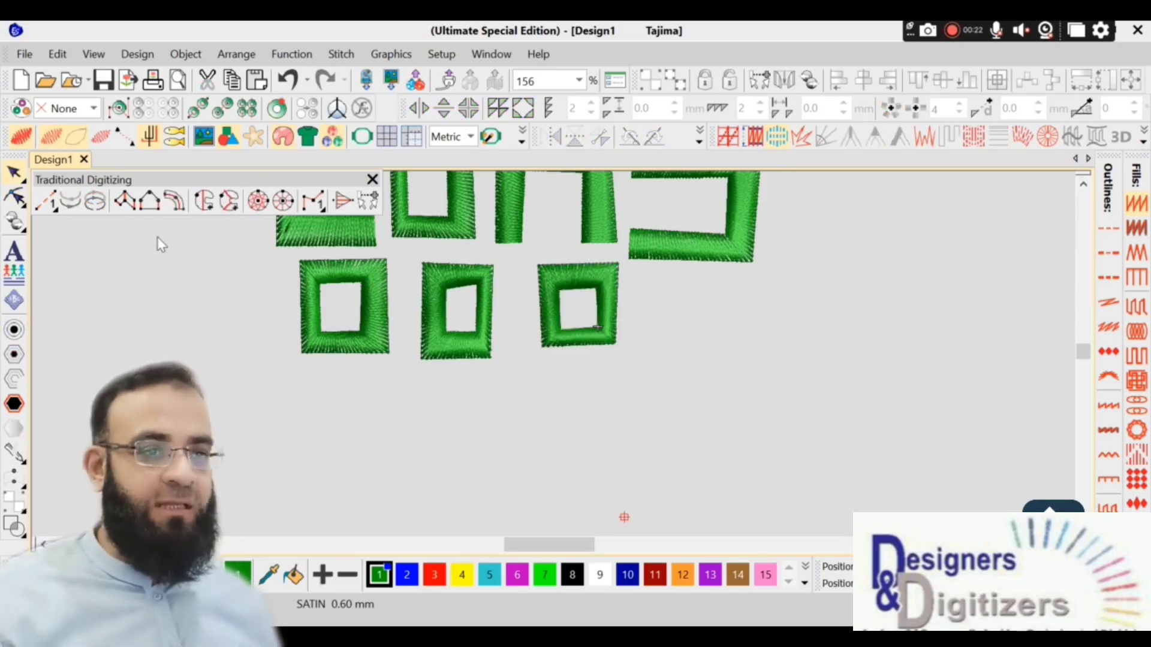
Step: Digitize a fourth closed satin frame with Column A, pairing outer and inner corners counter-clockwise from the lower-left corner back to the start
click(125, 202)
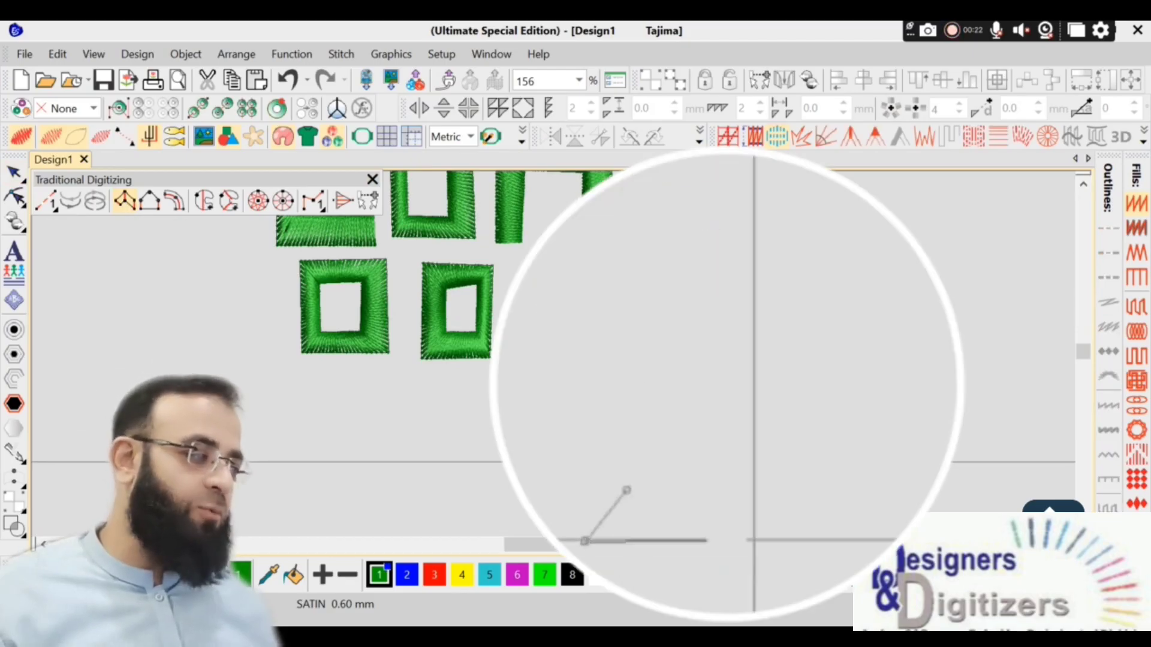
click(784, 464)
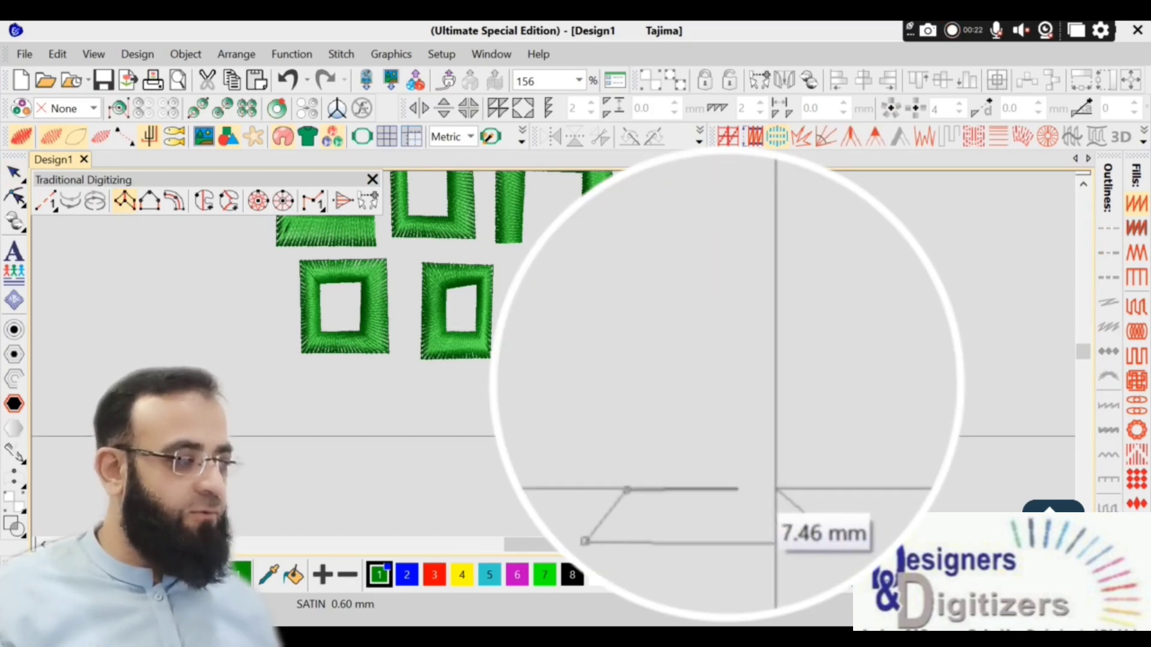
click(750, 436)
click(780, 337)
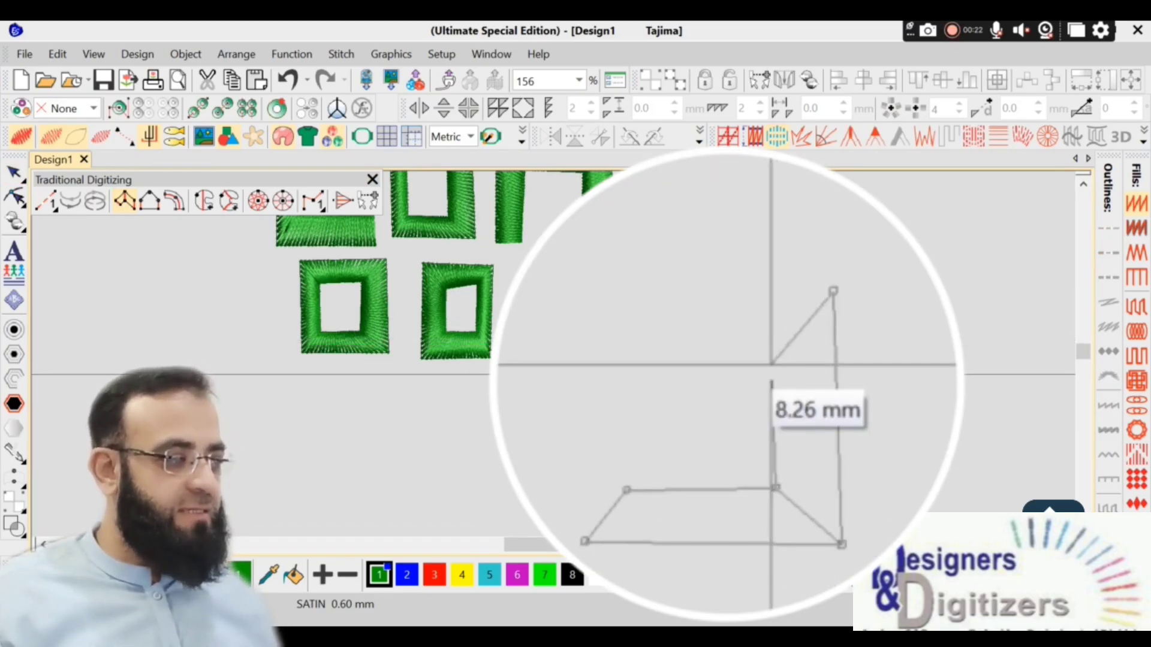
click(750, 374)
click(565, 295)
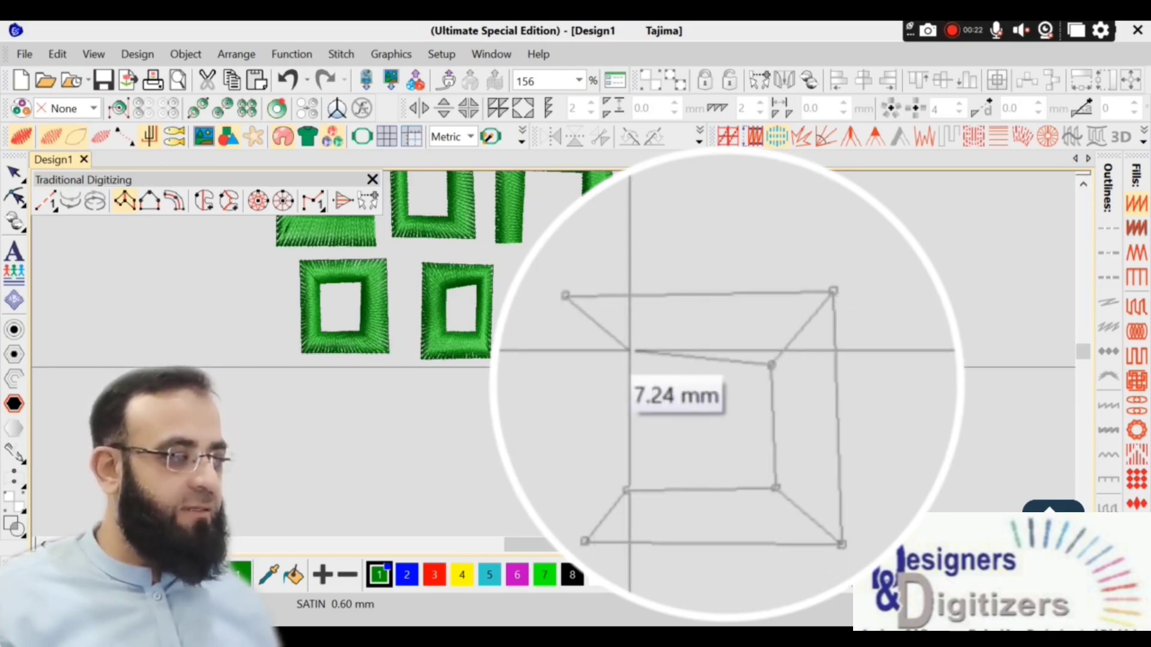
click(631, 370)
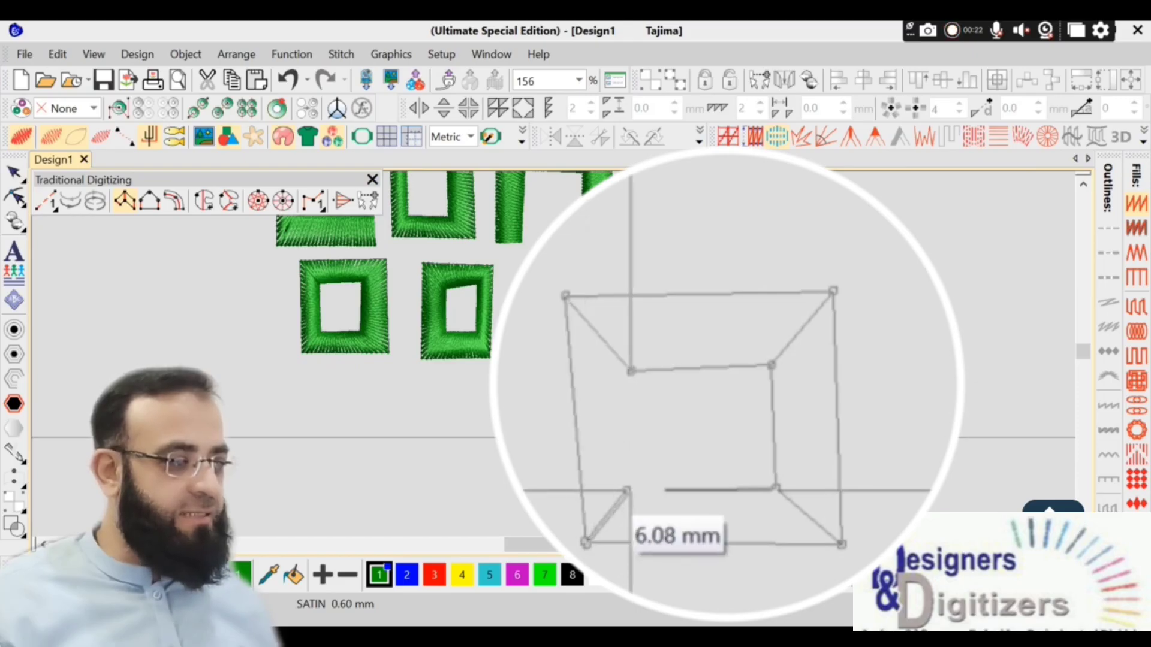
click(677, 438)
key(Return)
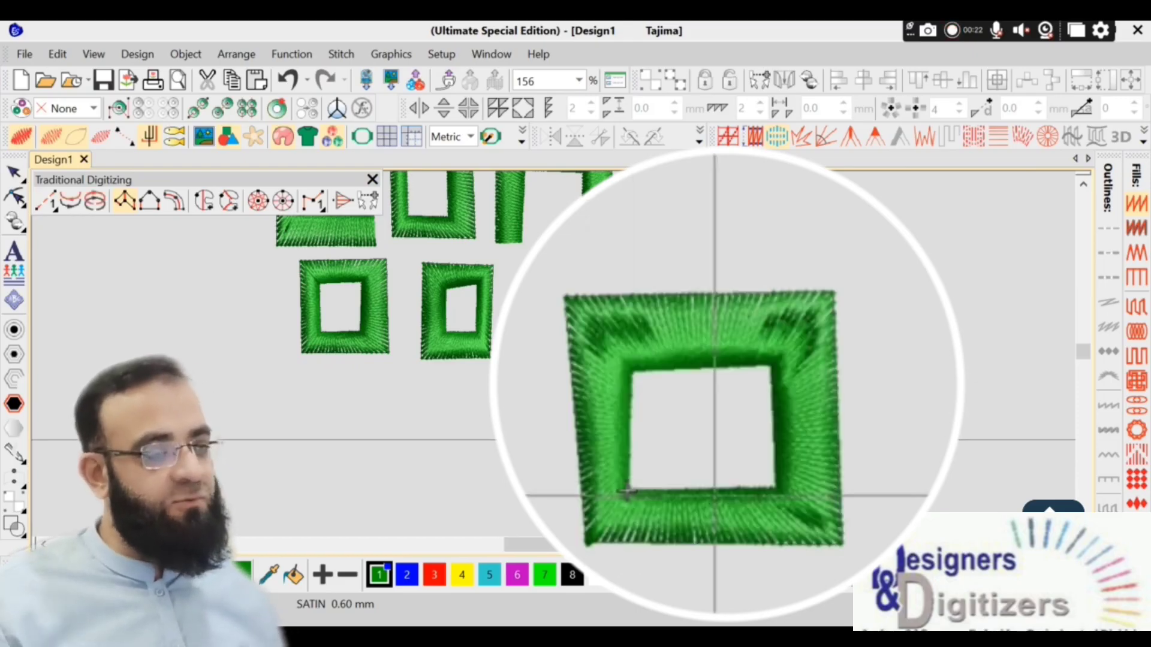
key(Escape)
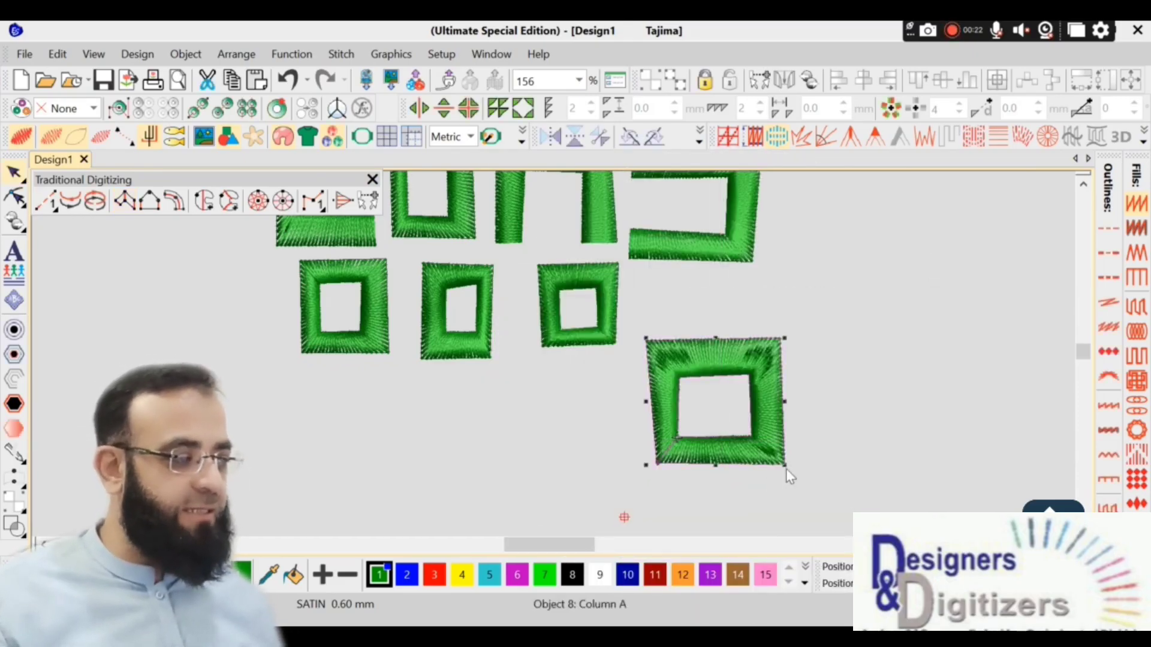
Step: Shrink the fourth frame and place it beside the third one, completing the row of closed frames
drag(784, 465, 747, 430)
drag(696, 384, 696, 343)
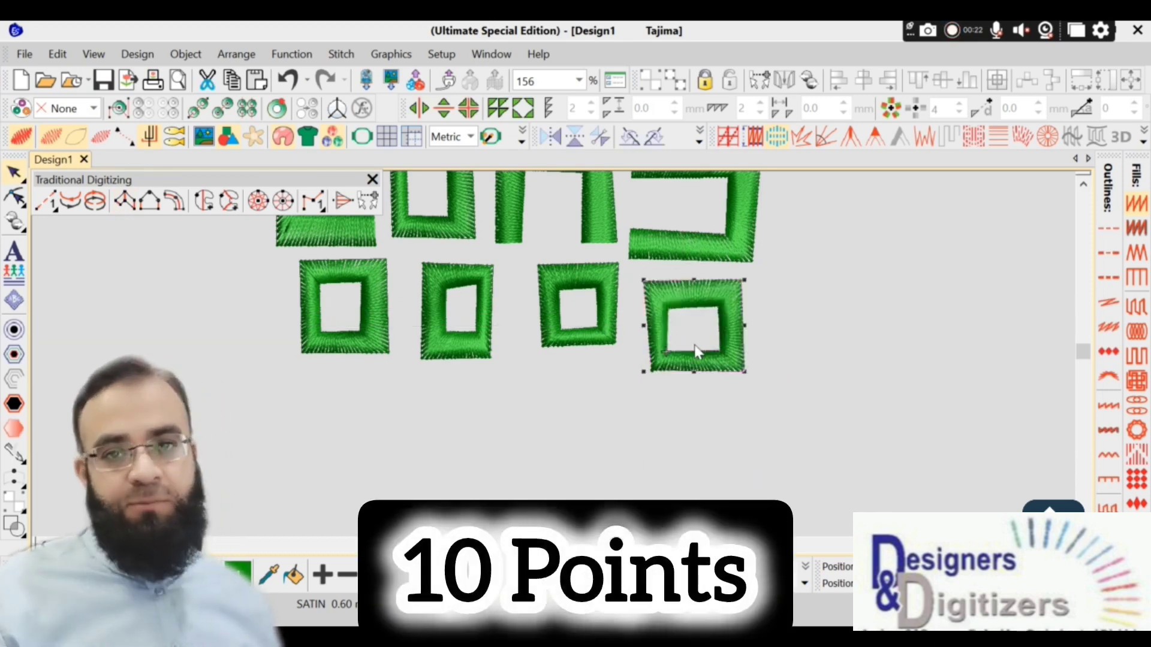
scroll(713, 363, up, 2)
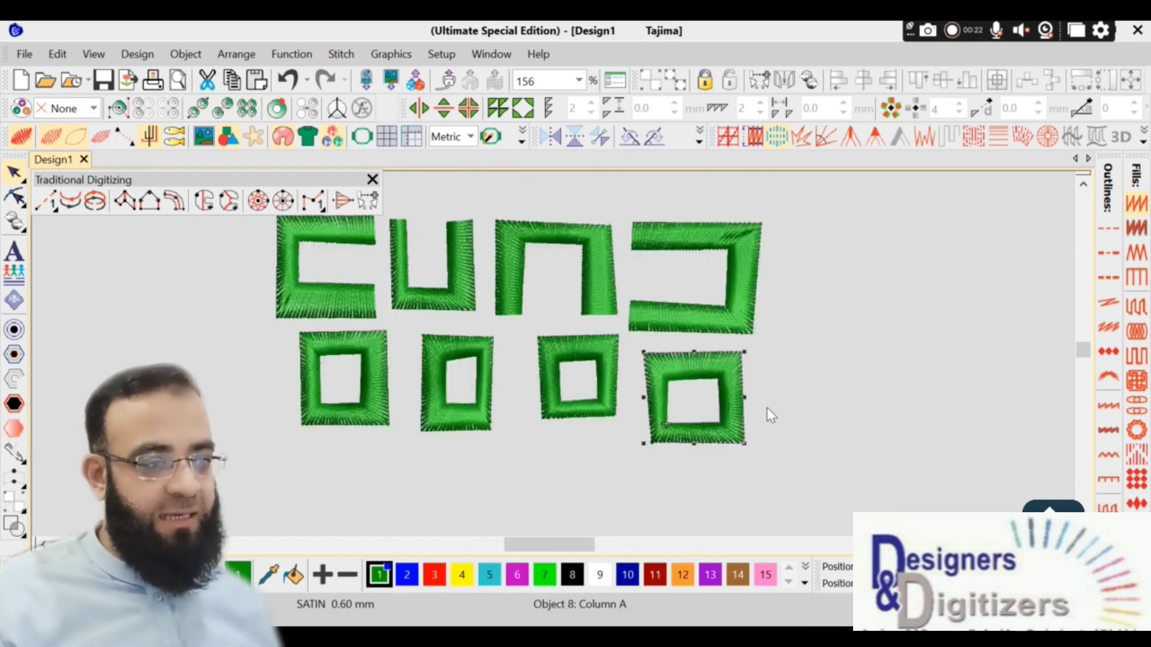
scroll(770, 414, up, 2)
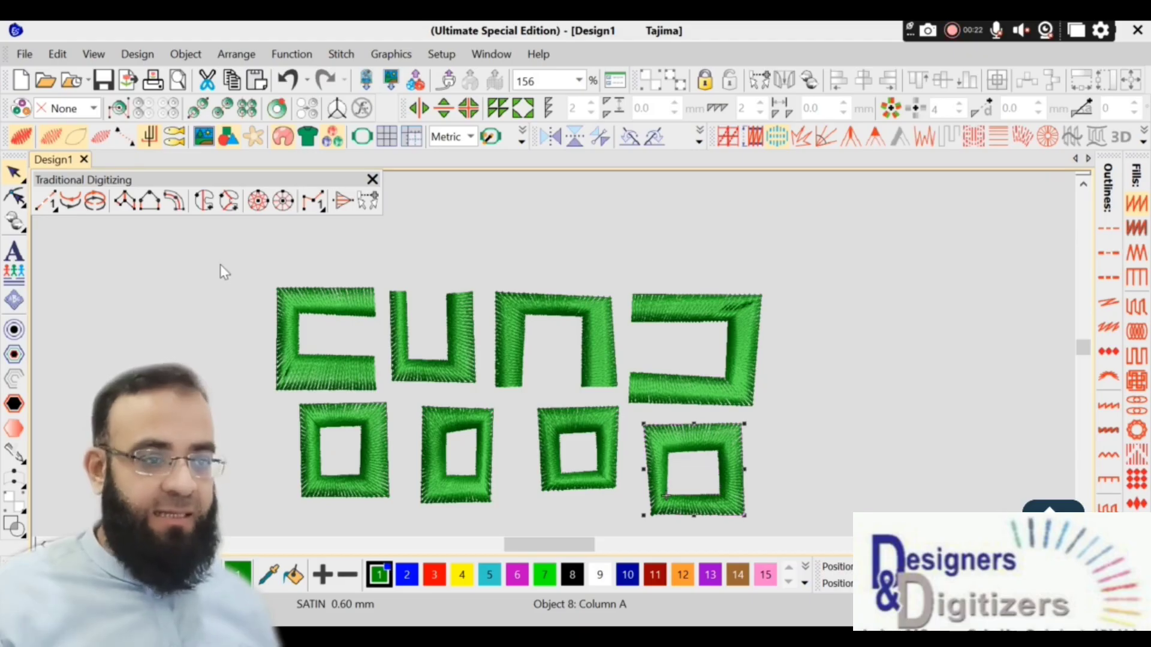
Step: Select all eight satin shapes and delete them to empty the design
drag(207, 256, 674, 449)
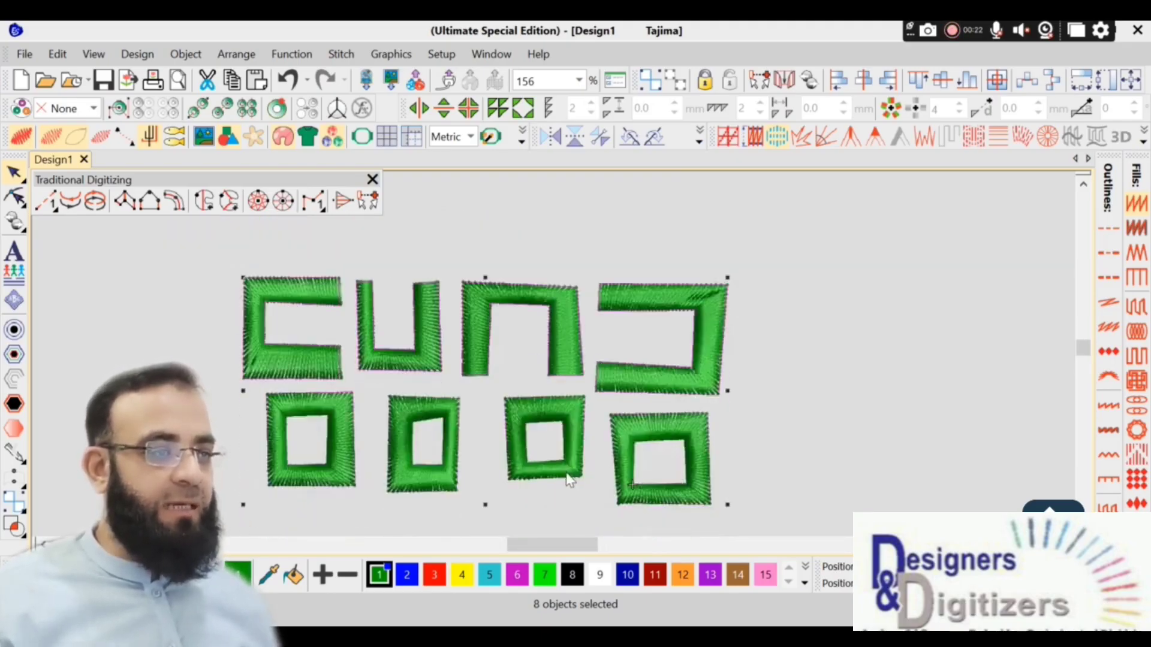
scroll(560, 480, up, 2)
scroll(560, 480, down, 2)
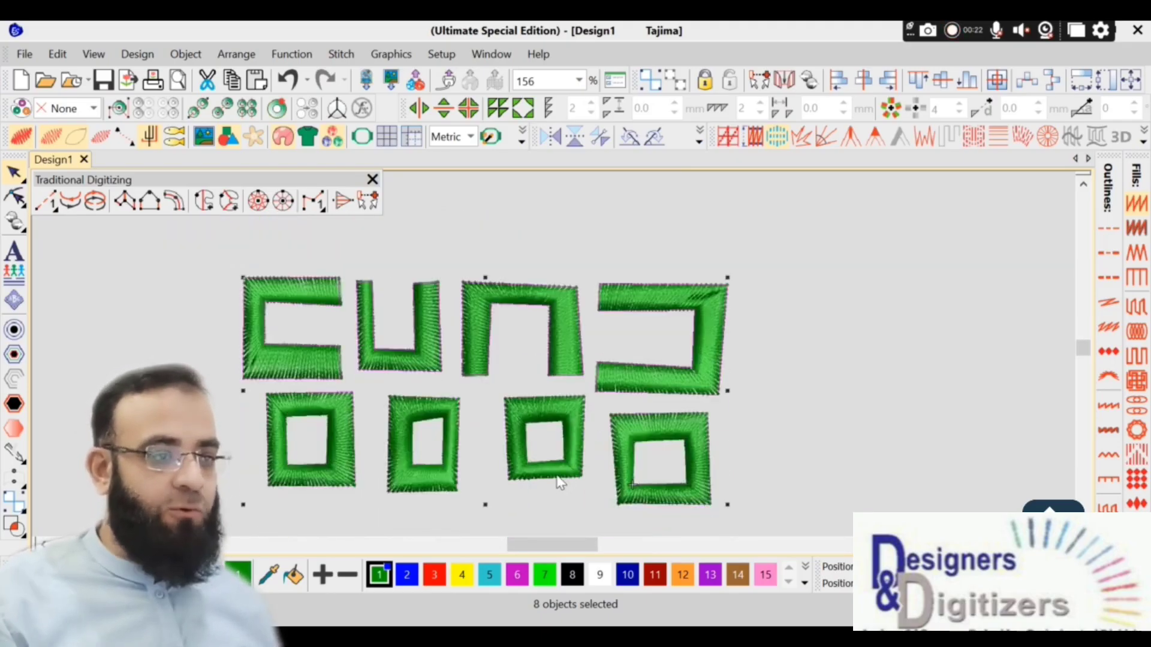
scroll(556, 475, left, 1)
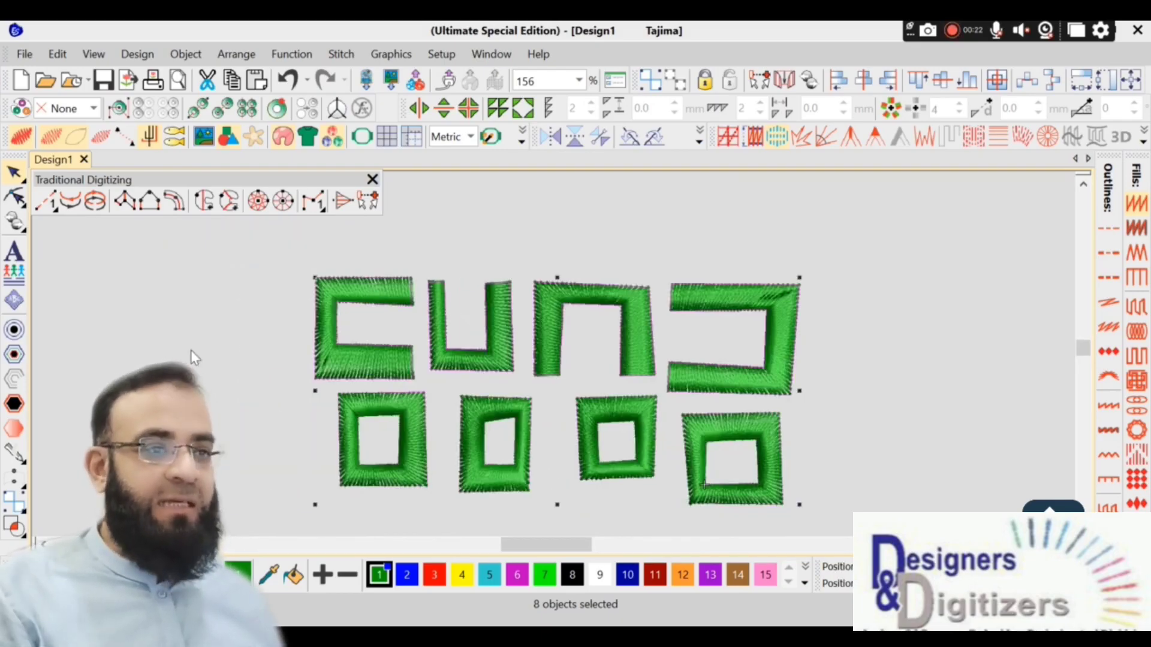
drag(241, 237, 710, 453)
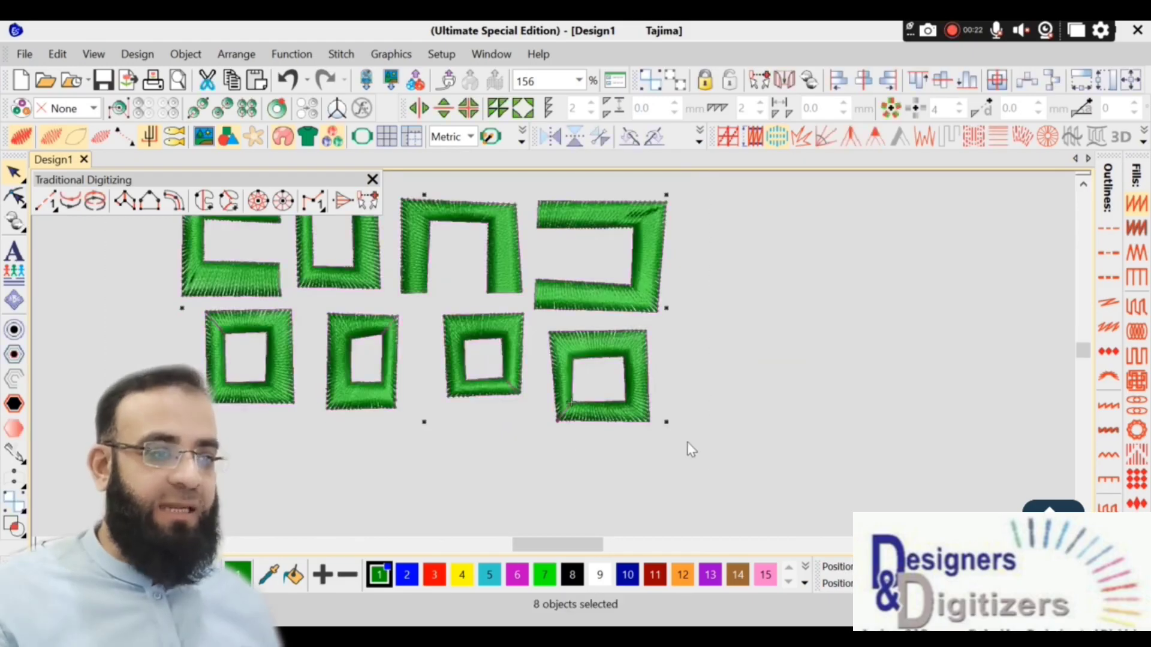
scroll(404, 378, up, 2)
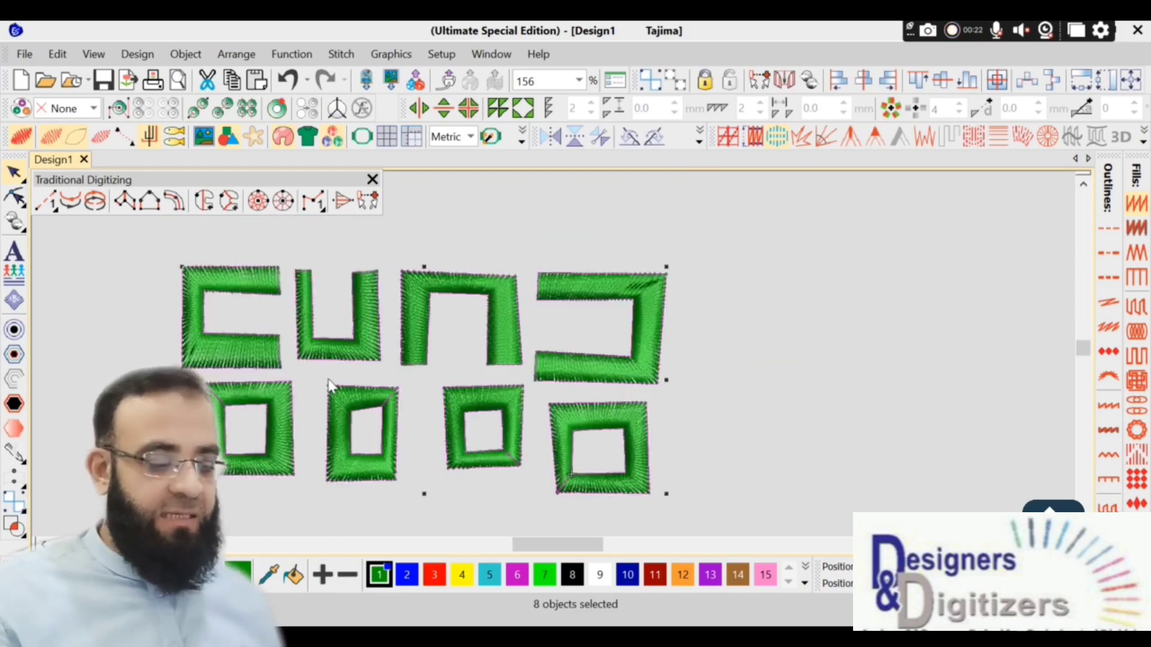
key(Caps_Lock)
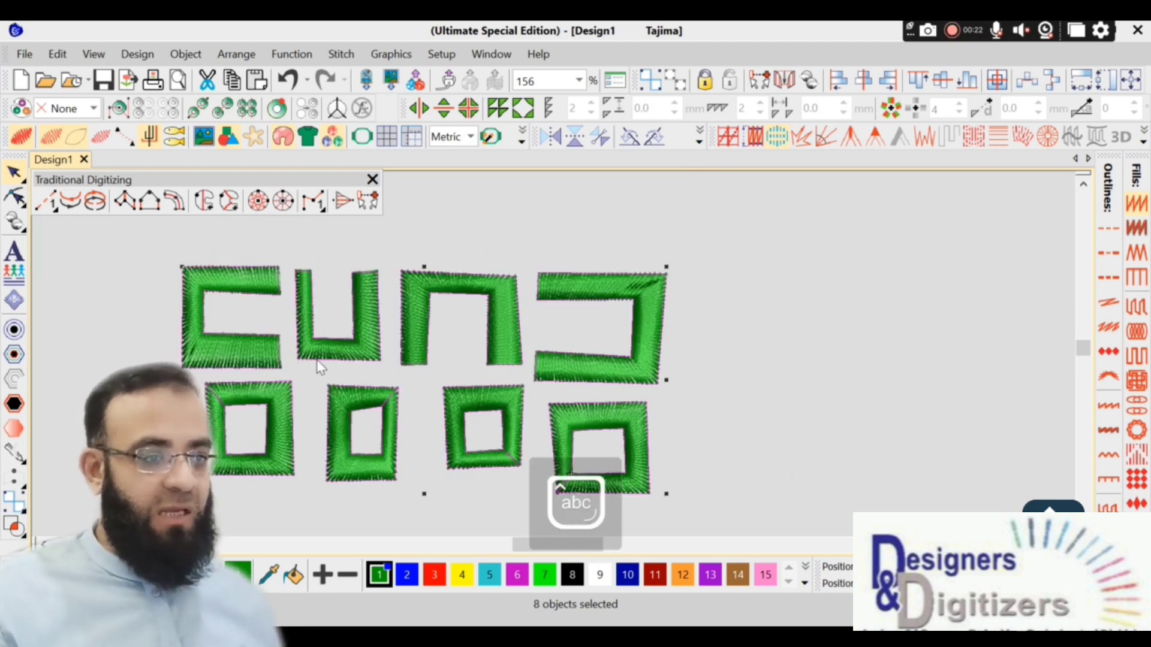
right_click(316, 358)
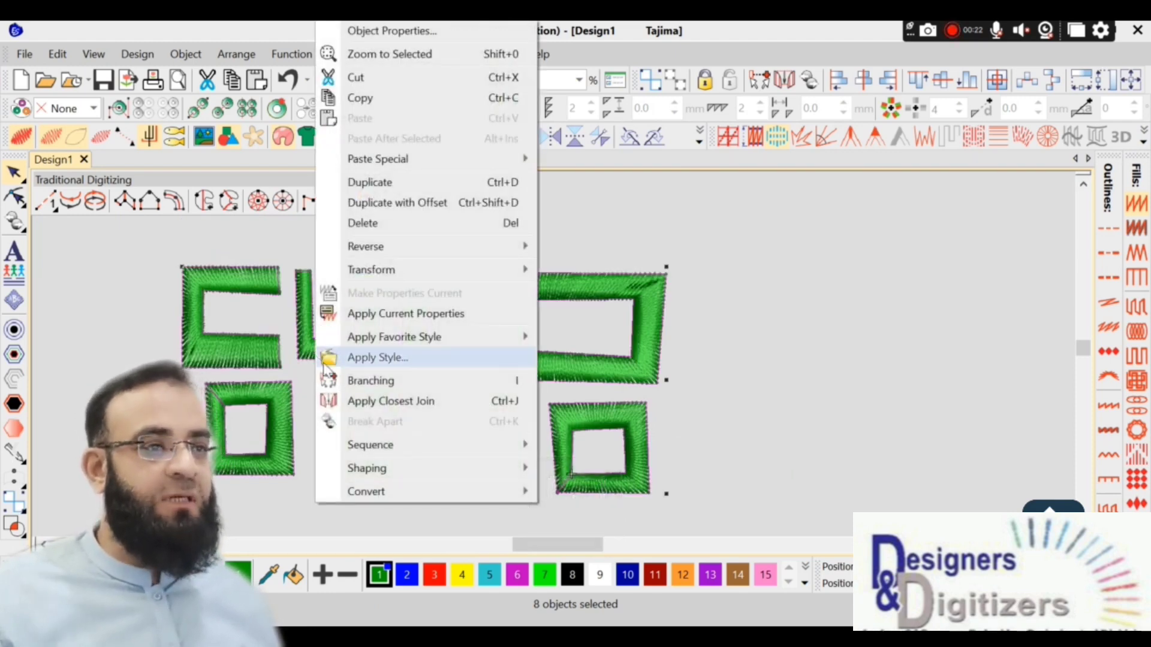
click(419, 224)
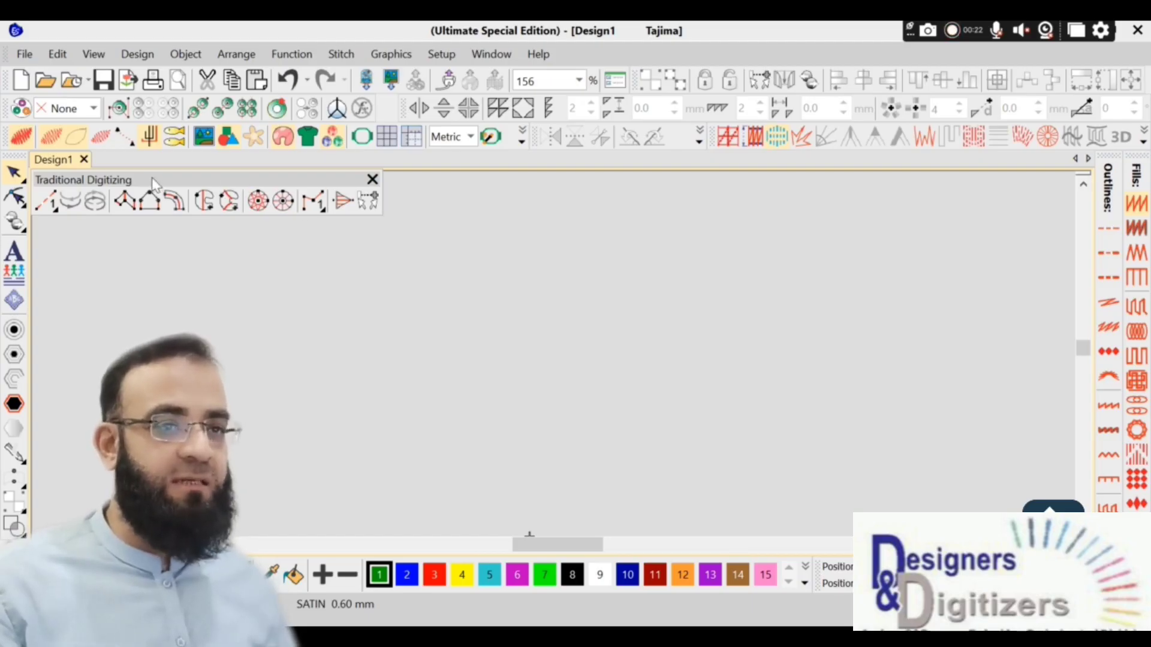
Step: Close the Traditional Digitizing toolbar and the Toolbox toolbar
drag(159, 179, 314, 213)
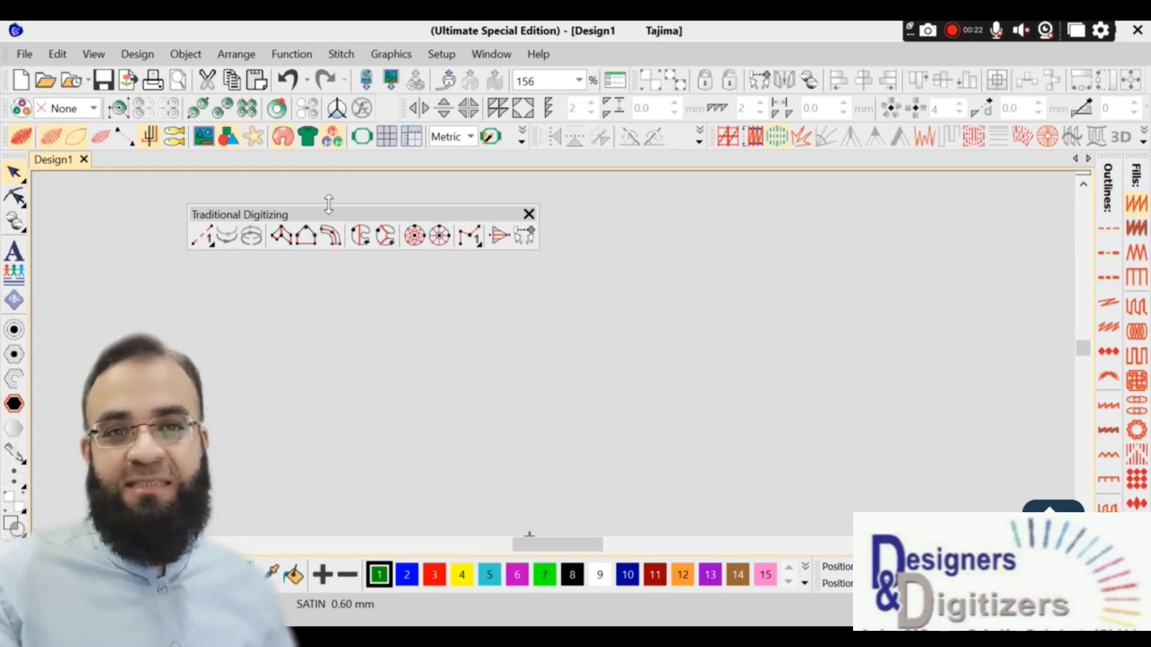
click(529, 215)
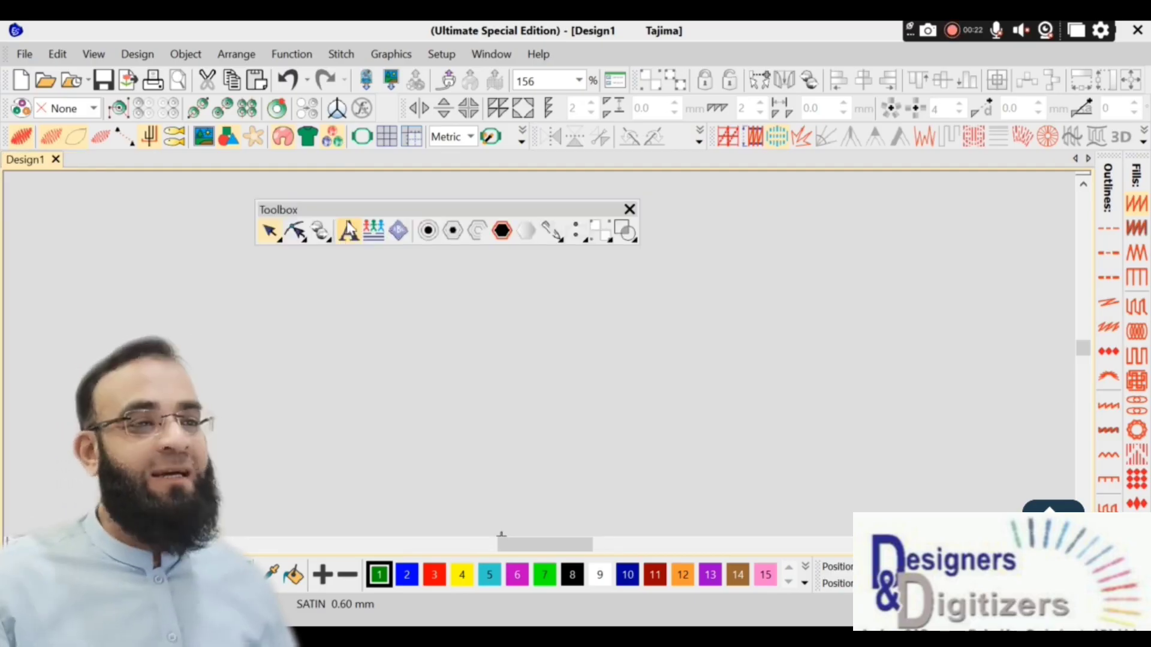
click(629, 210)
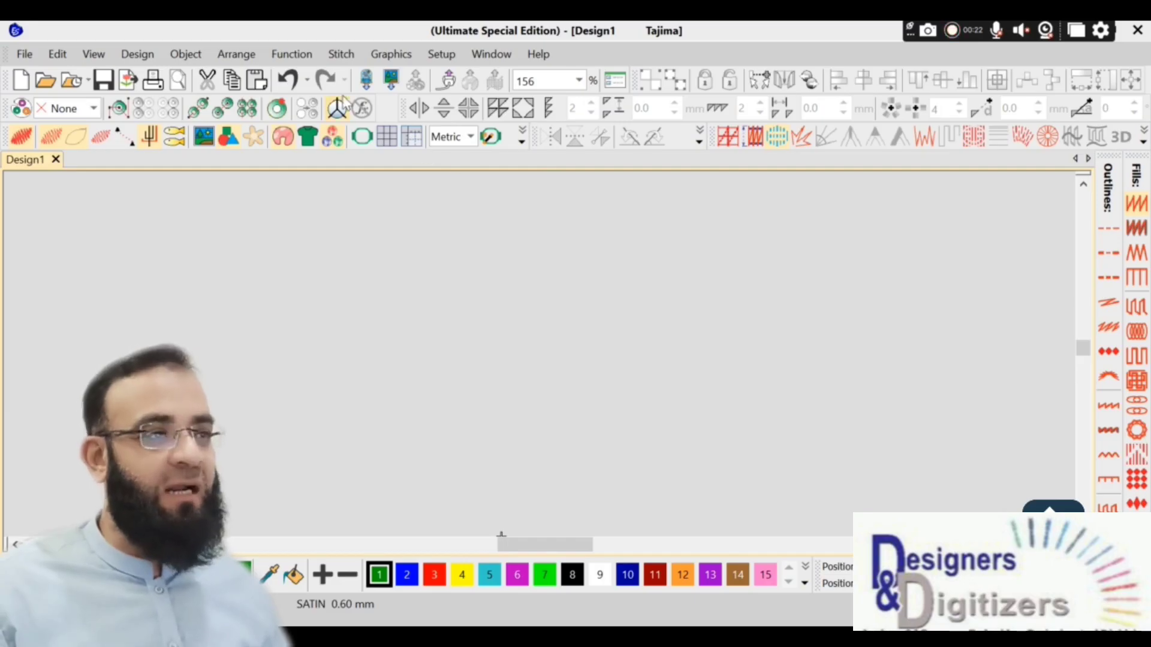
Step: Turn the Toolbox toolbar back on and dock it vertically along the side of the design area
click(491, 54)
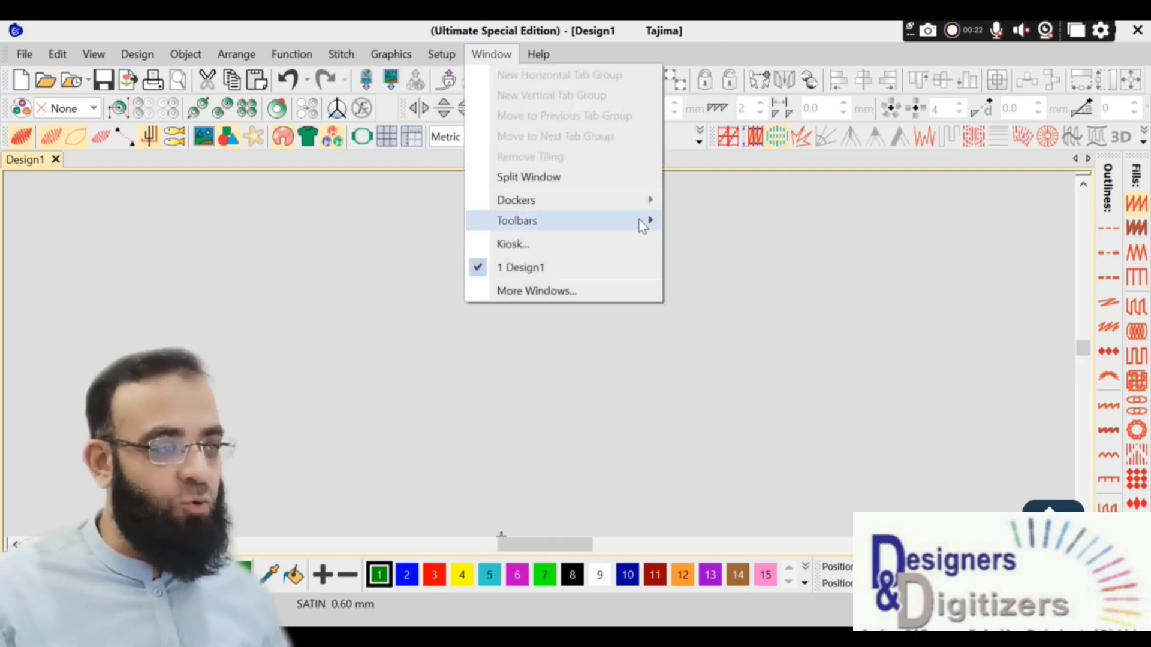
mouse_move(642, 226)
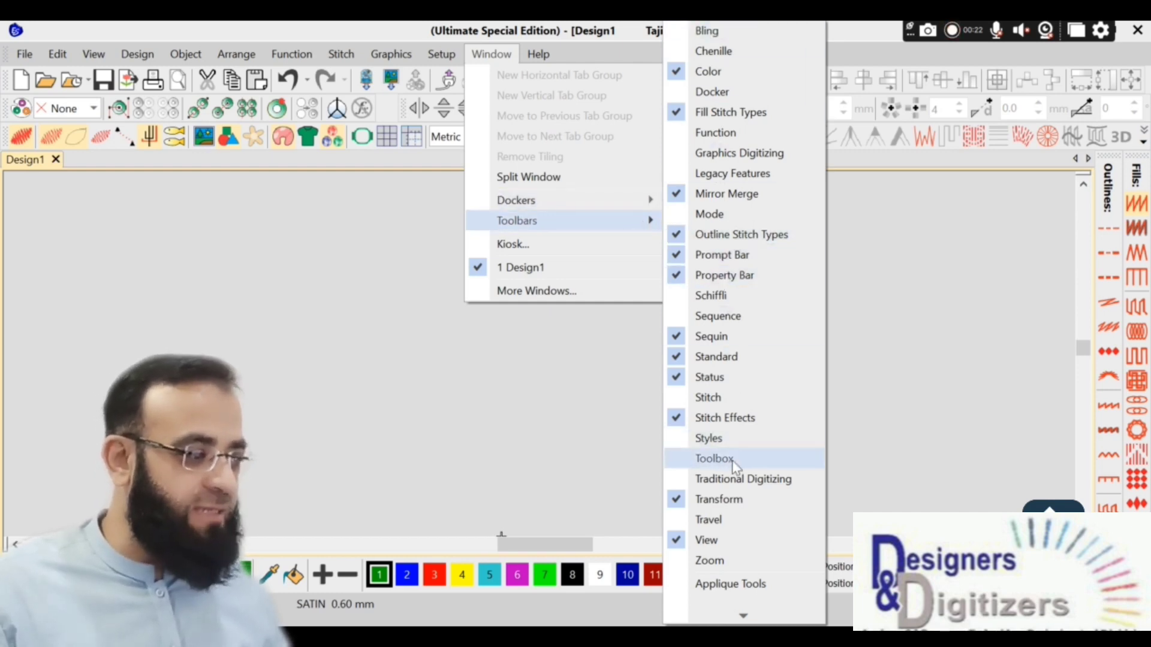
mouse_move(744, 617)
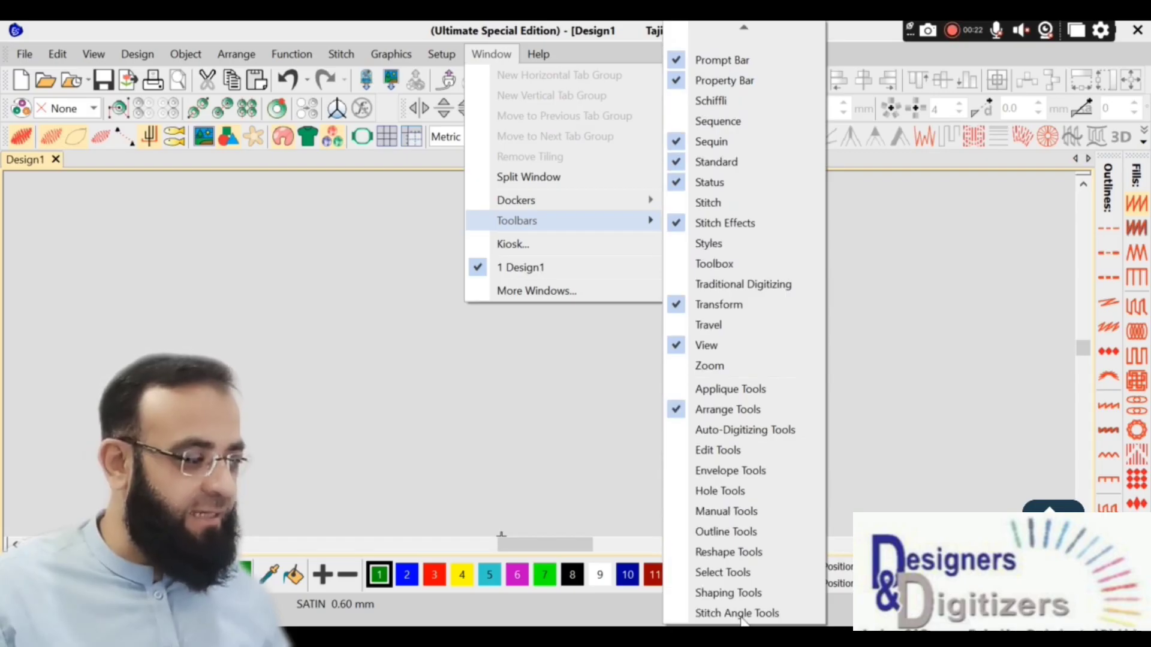
click(728, 269)
click(424, 380)
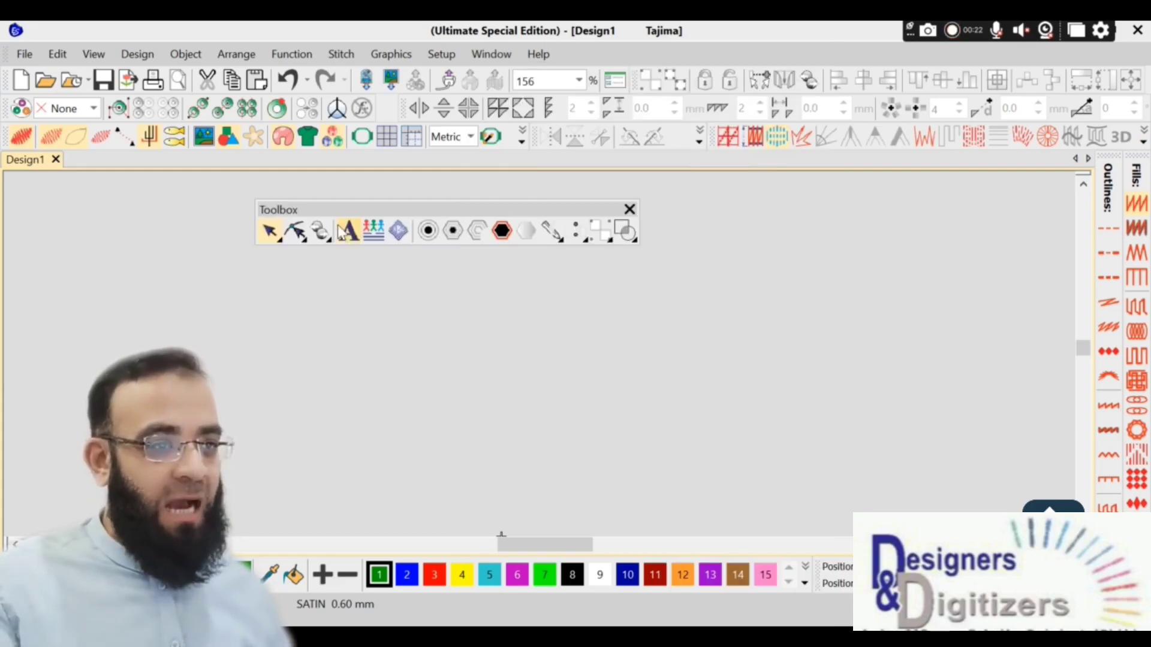
drag(334, 216, 9, 216)
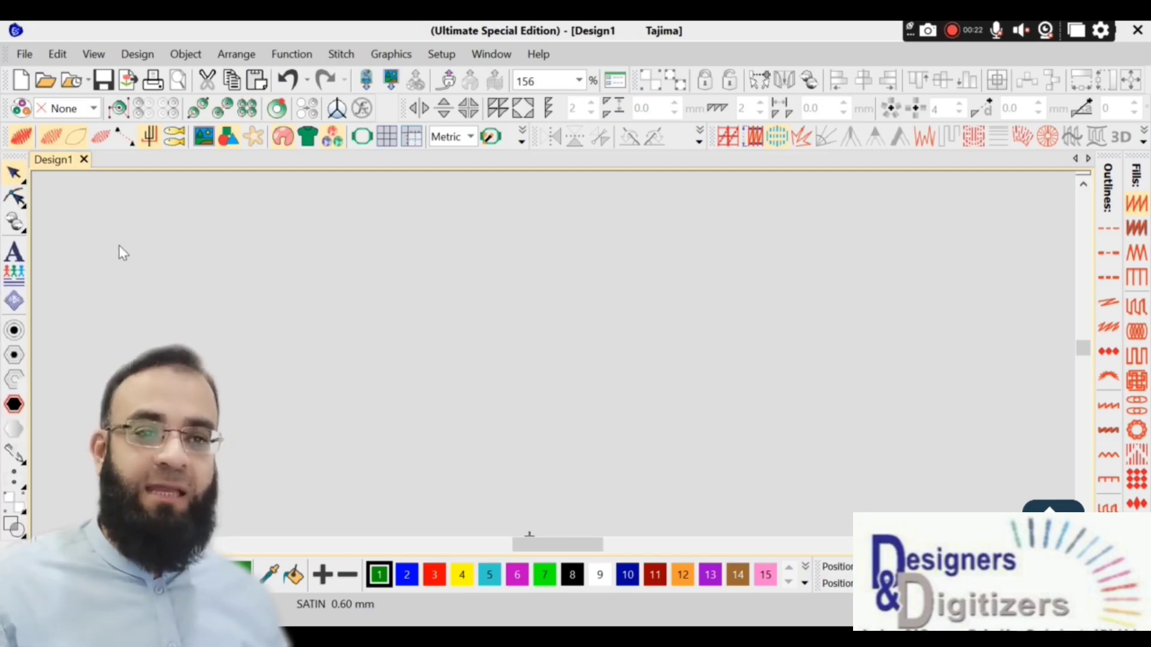
Step: Create a lettering object reading AEFHIKLMNTVWXYZ in capitals, in the upper part of the design area
click(15, 252)
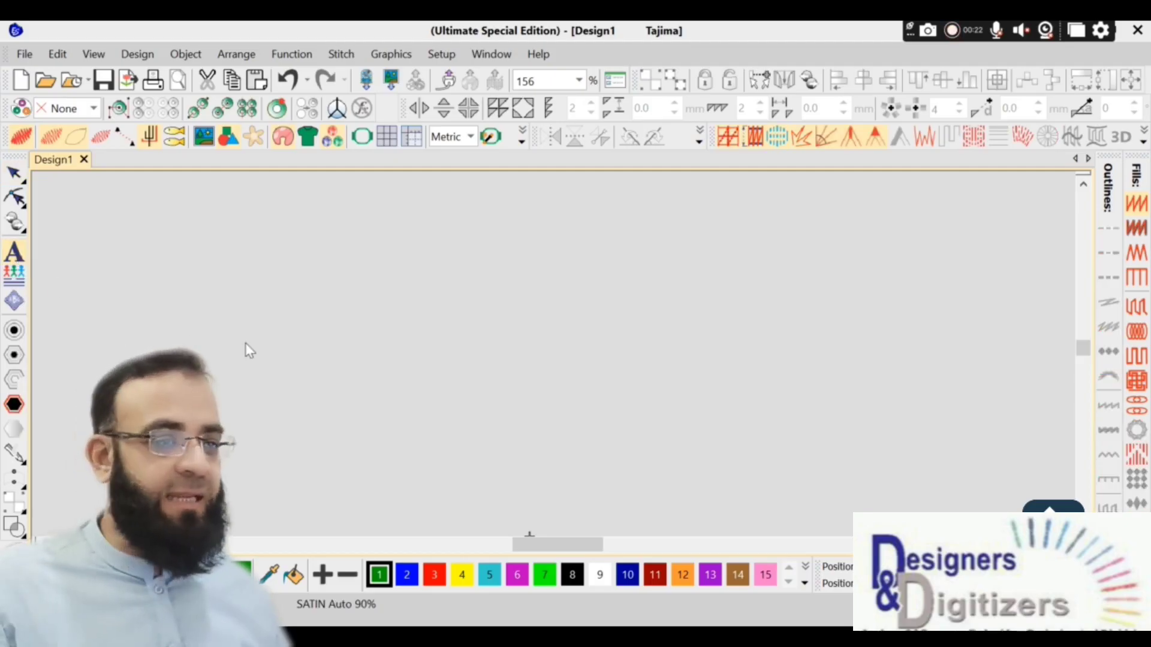
click(389, 309)
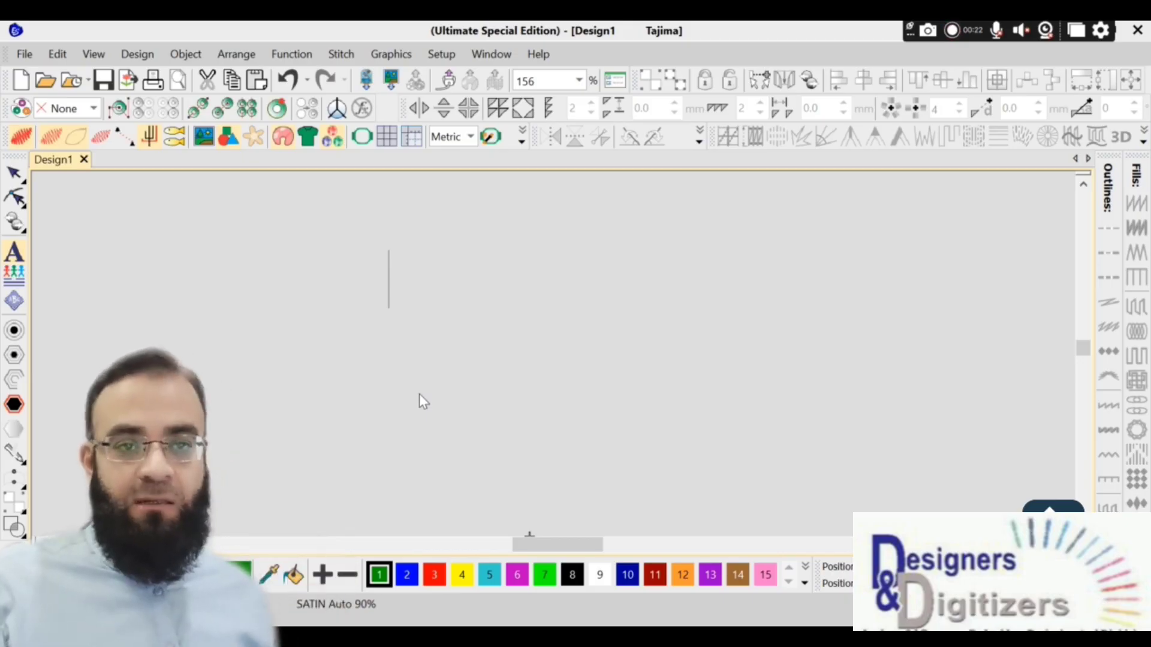
key(Caps_Lock)
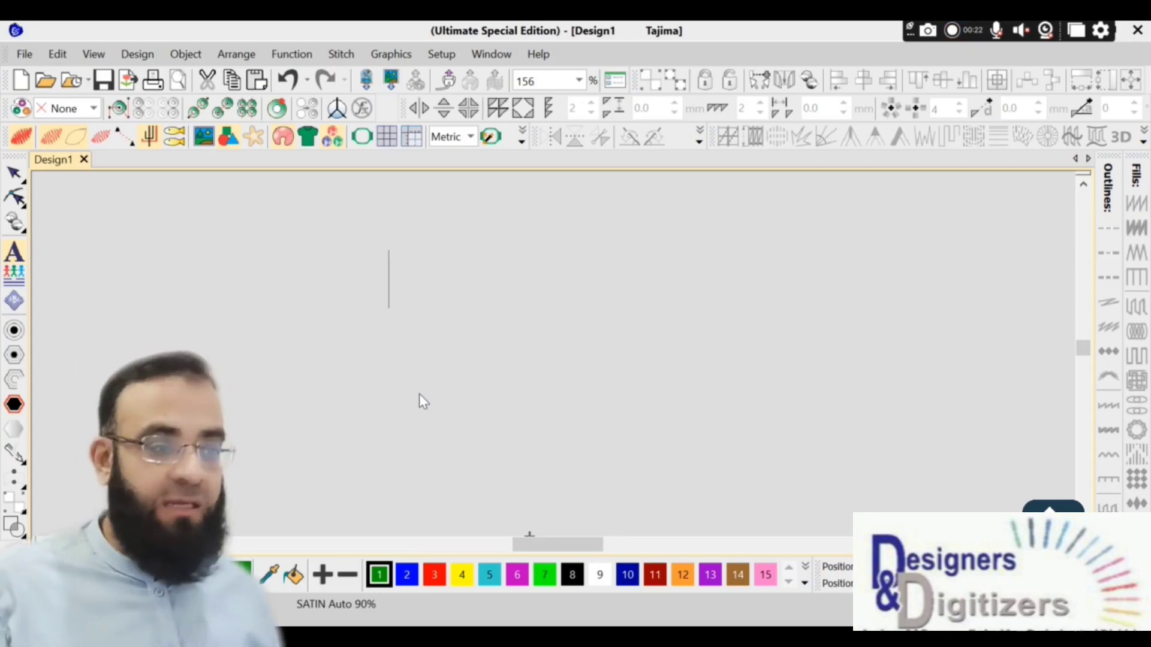
text(A)
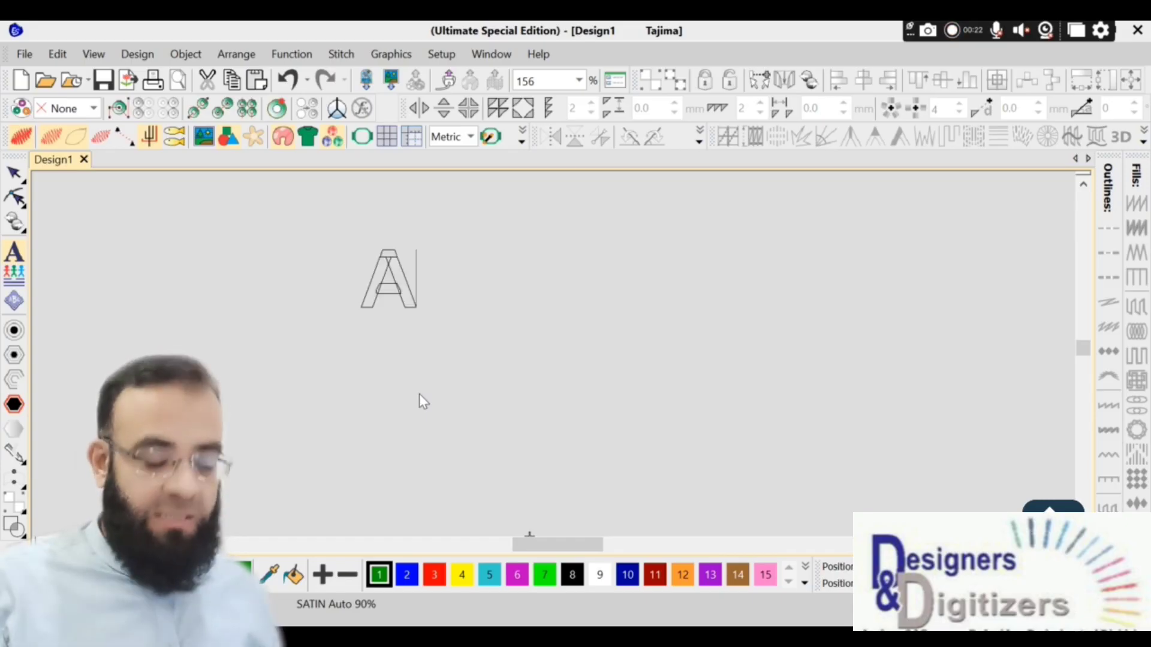
text(E)
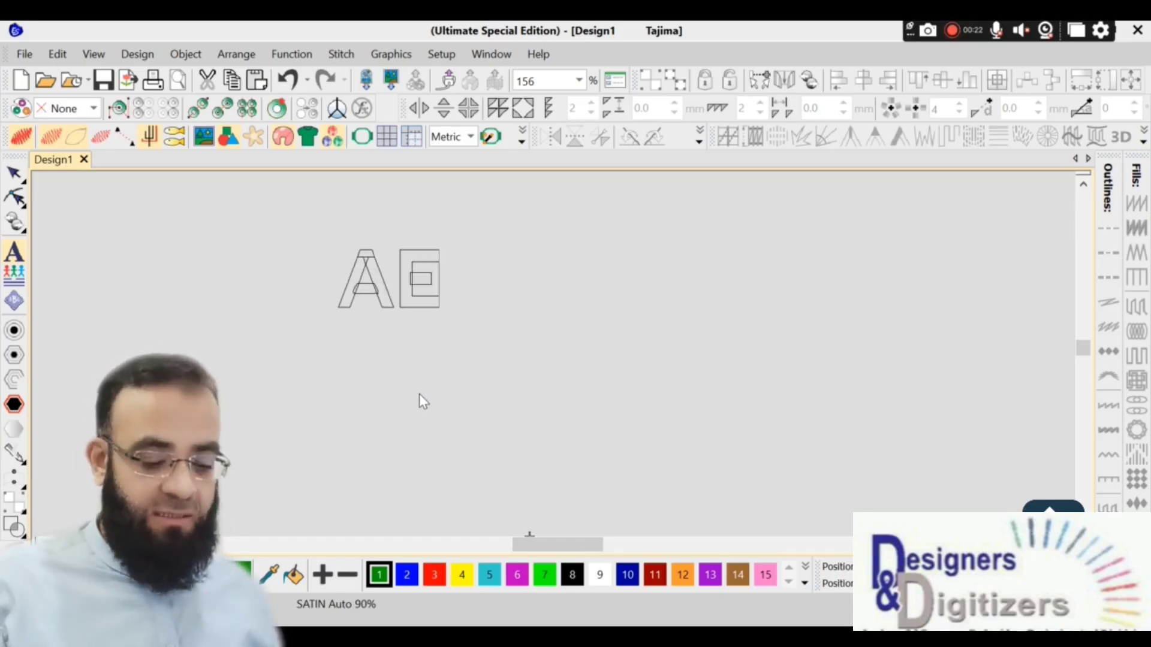
text(F)
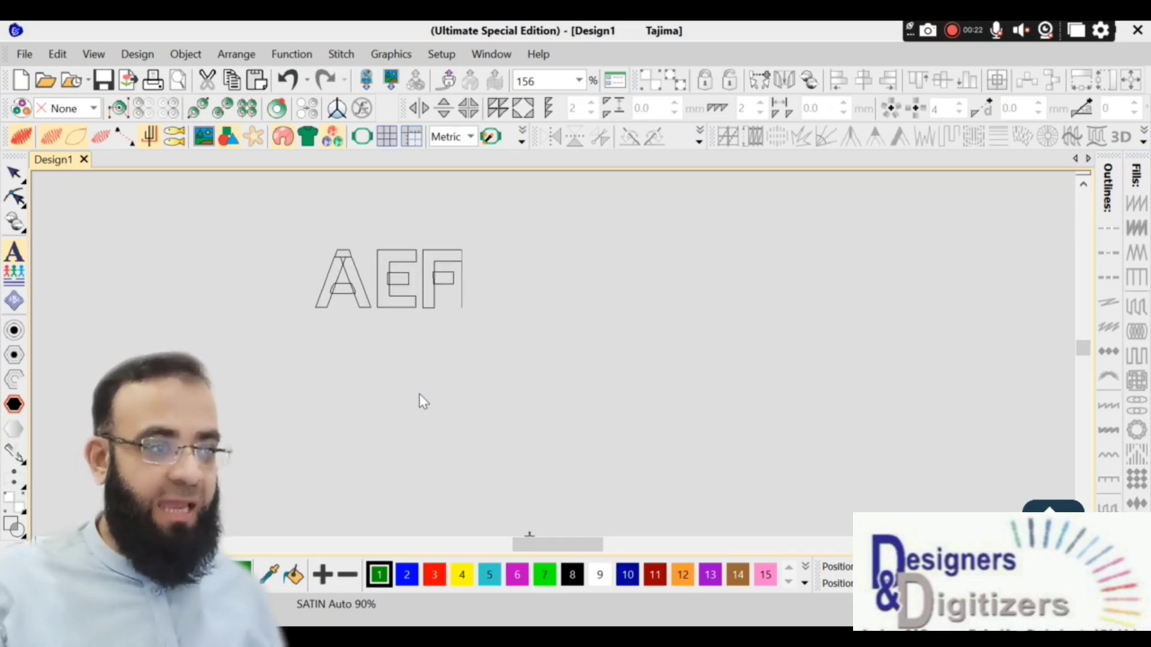
text(HI)
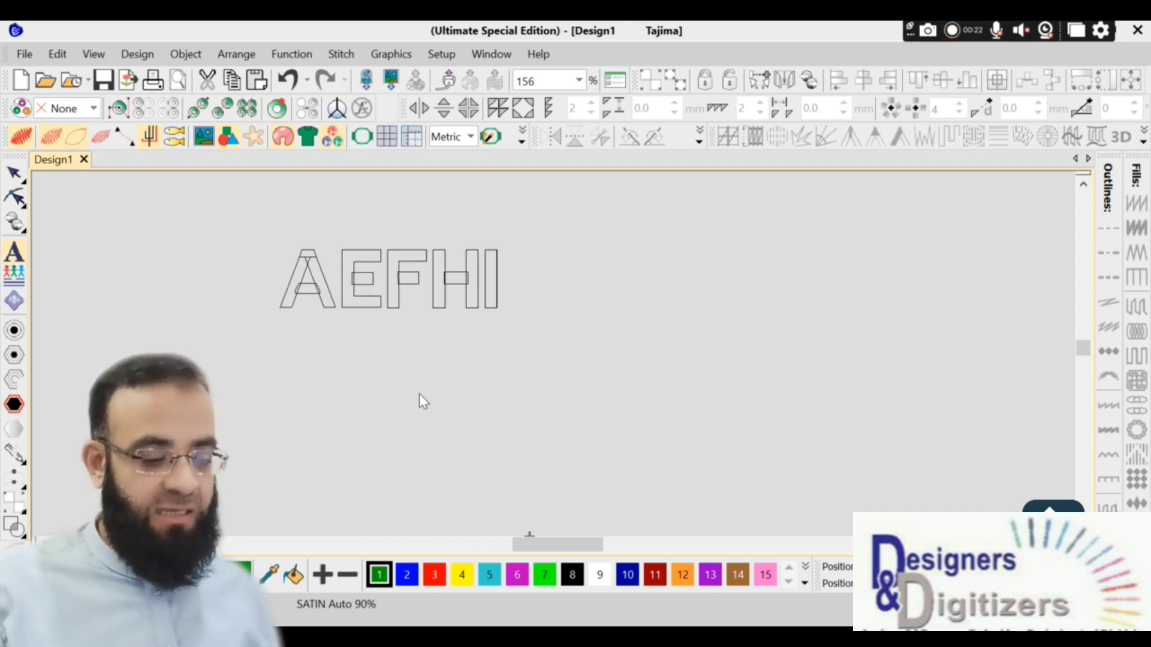
text(KL)
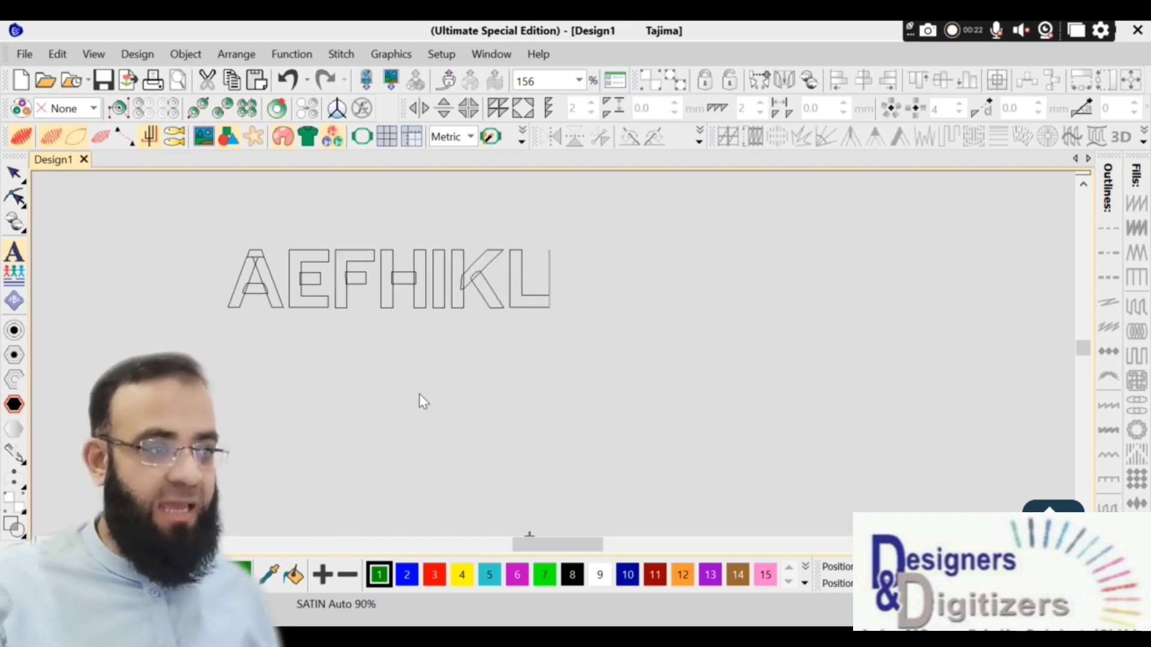
text(MN)
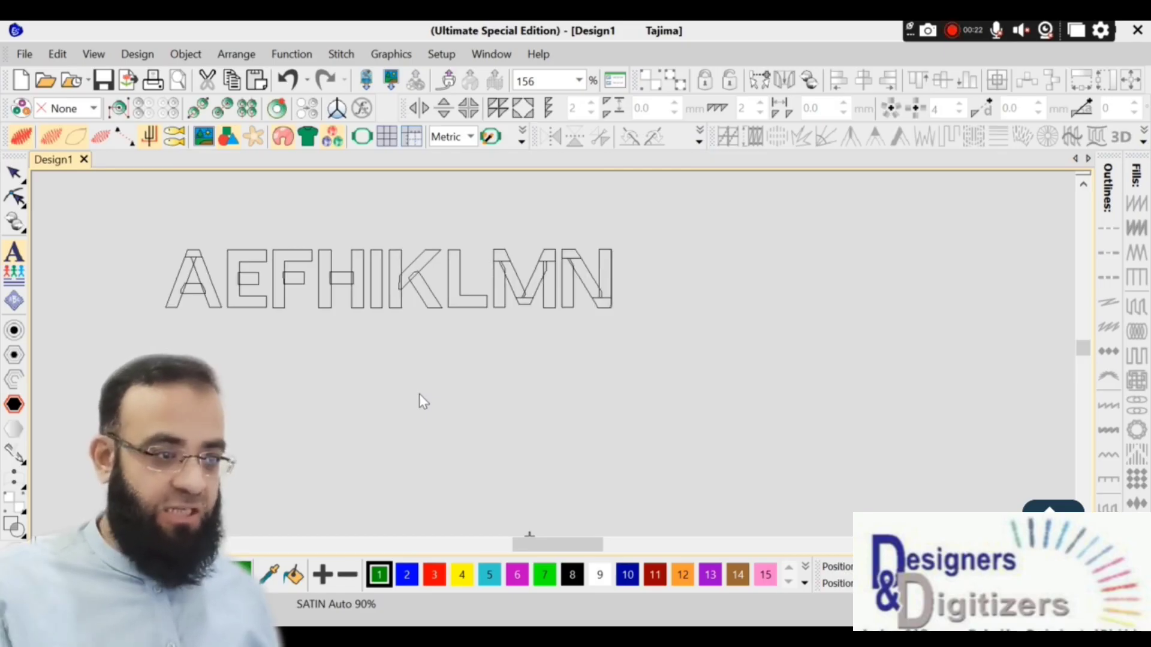
text(TV)
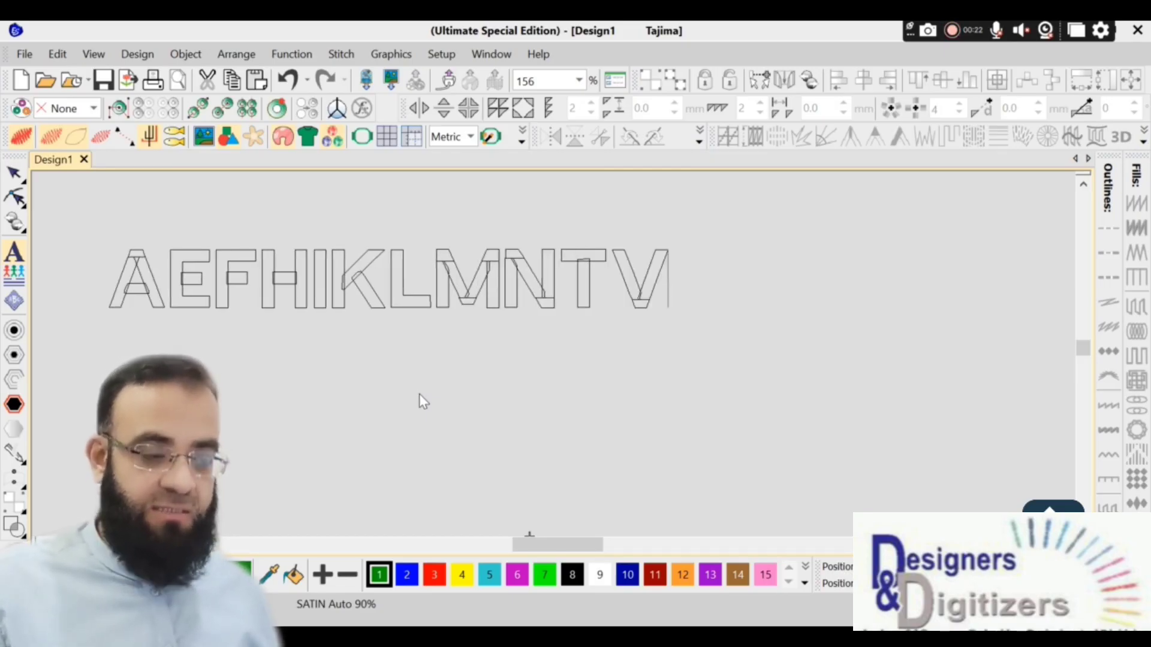
text(WX)
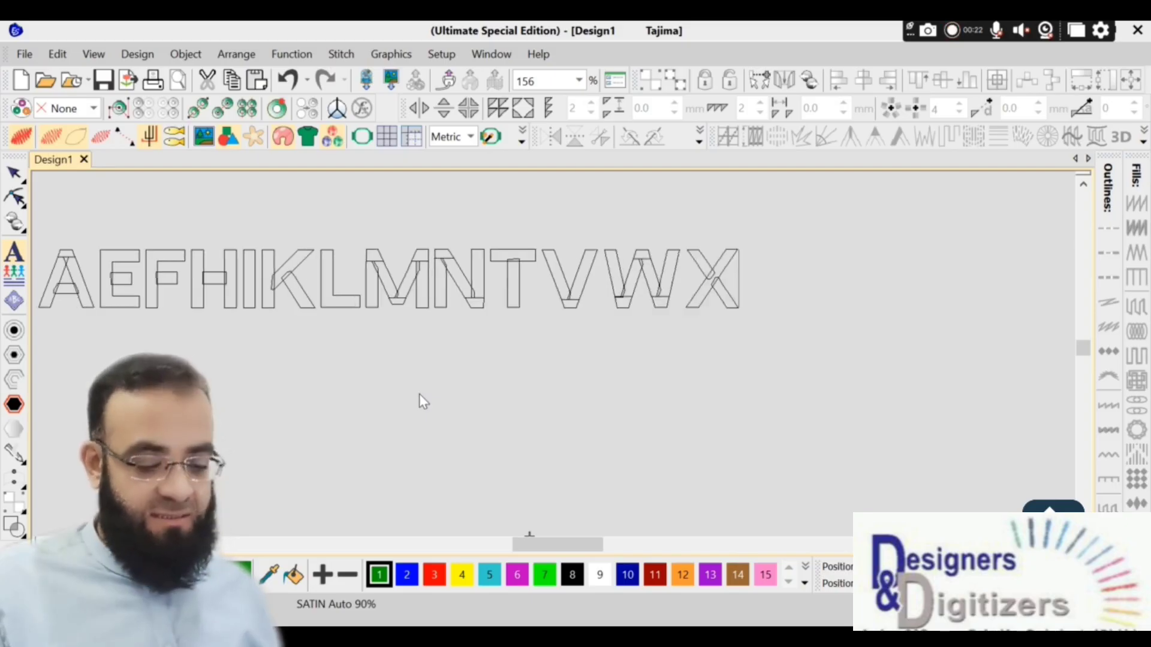
text(Y)
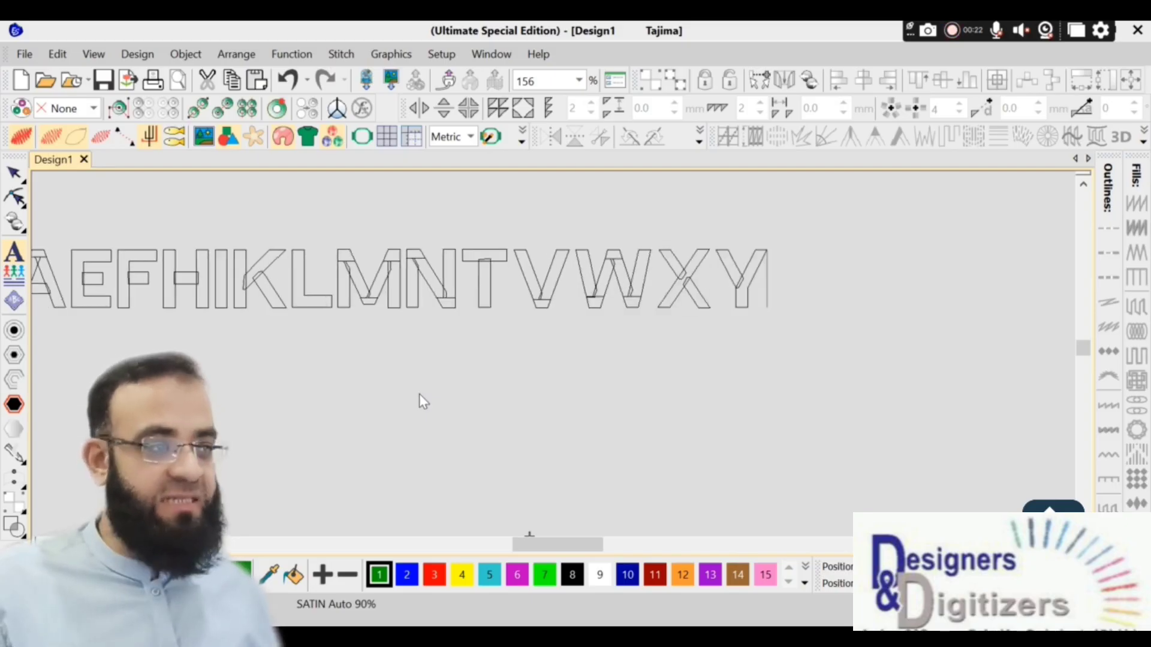
text(Z)
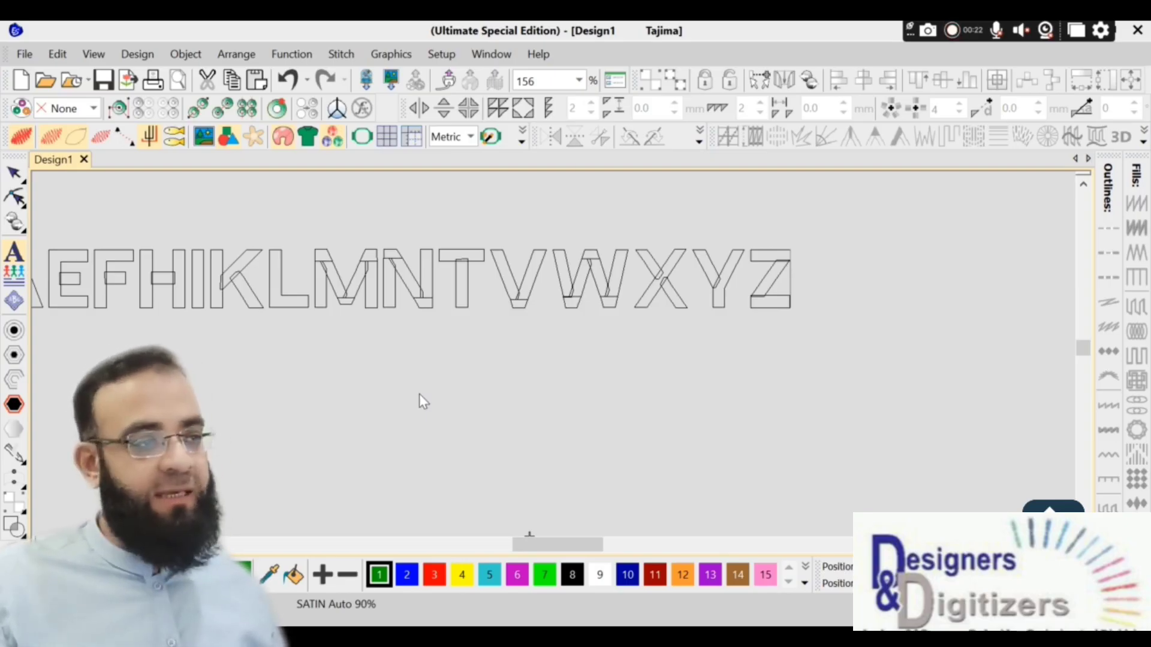
key(Return)
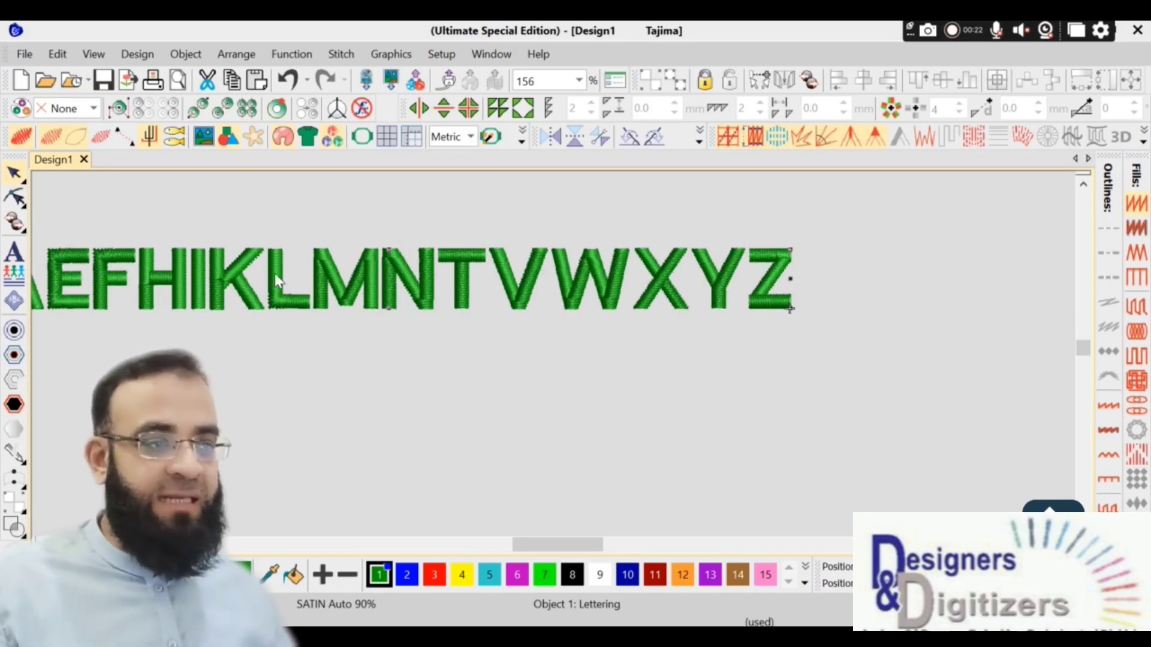
Step: Move the lettering sideways and slightly down so the whole row of letters fits in the design area
drag(274, 273, 444, 317)
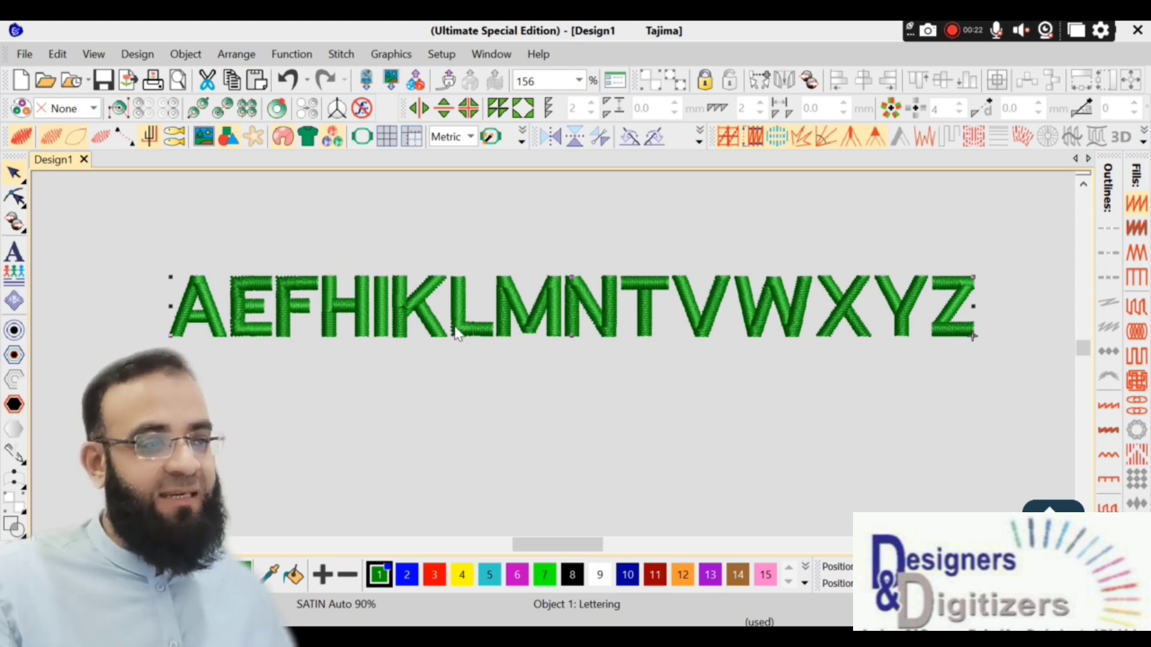
drag(491, 306, 490, 318)
drag(489, 327, 492, 335)
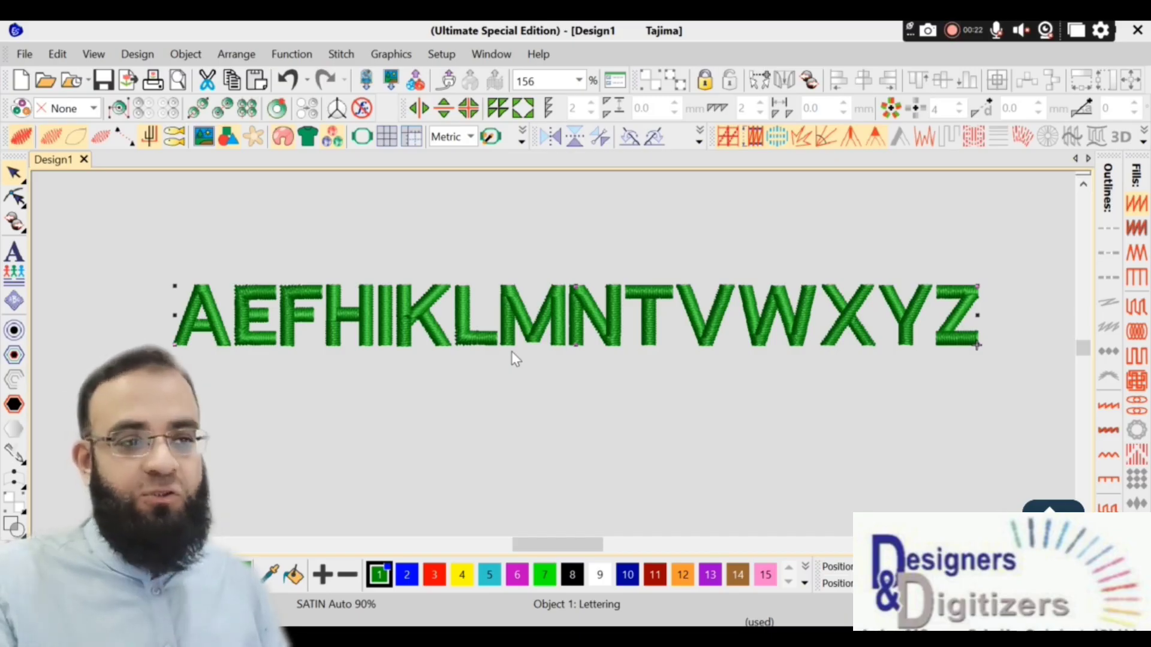
Step: Hide the stitches so the letters show only as outlines, and lock the lettering object as a tracing template
key(g)
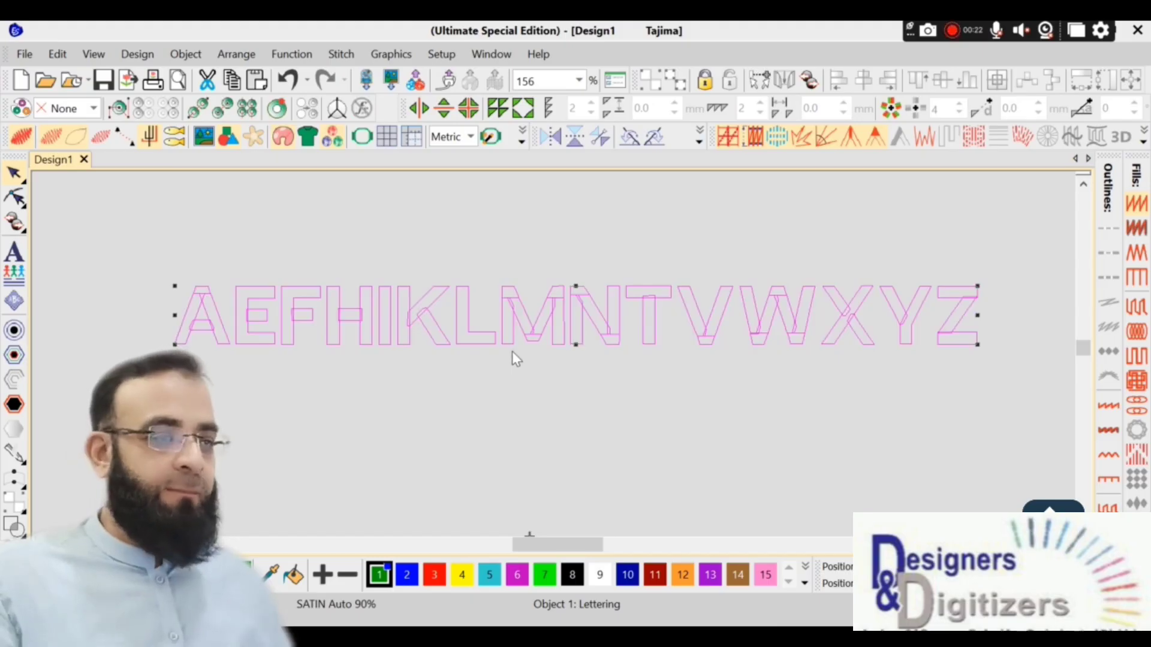
click(495, 398)
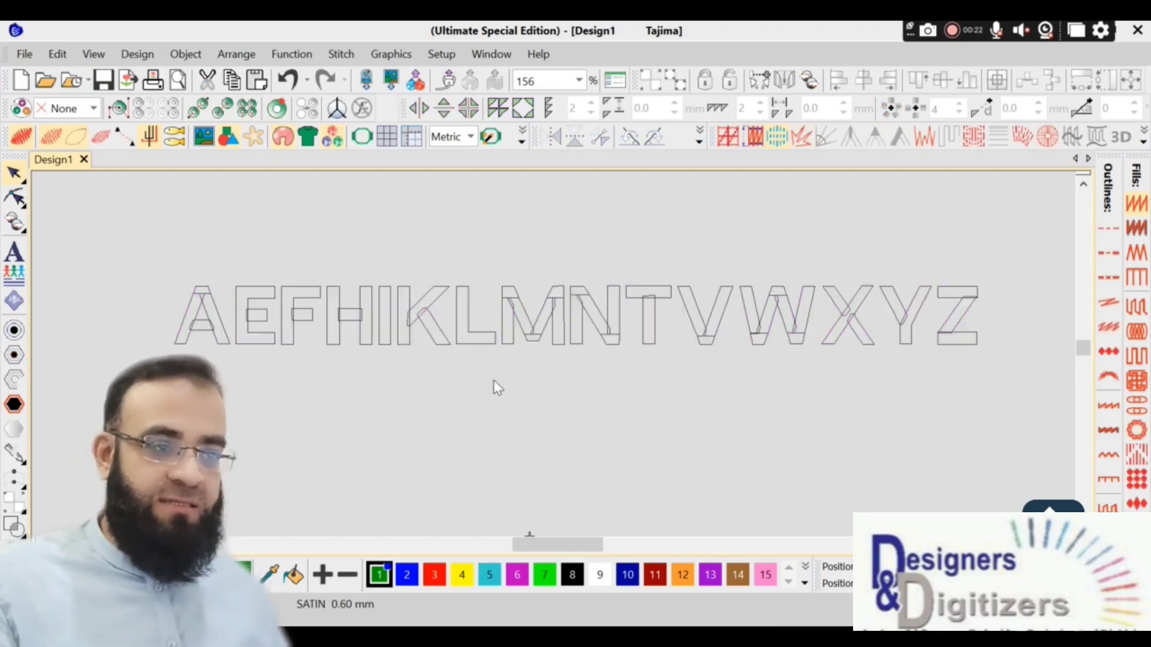
click(501, 317)
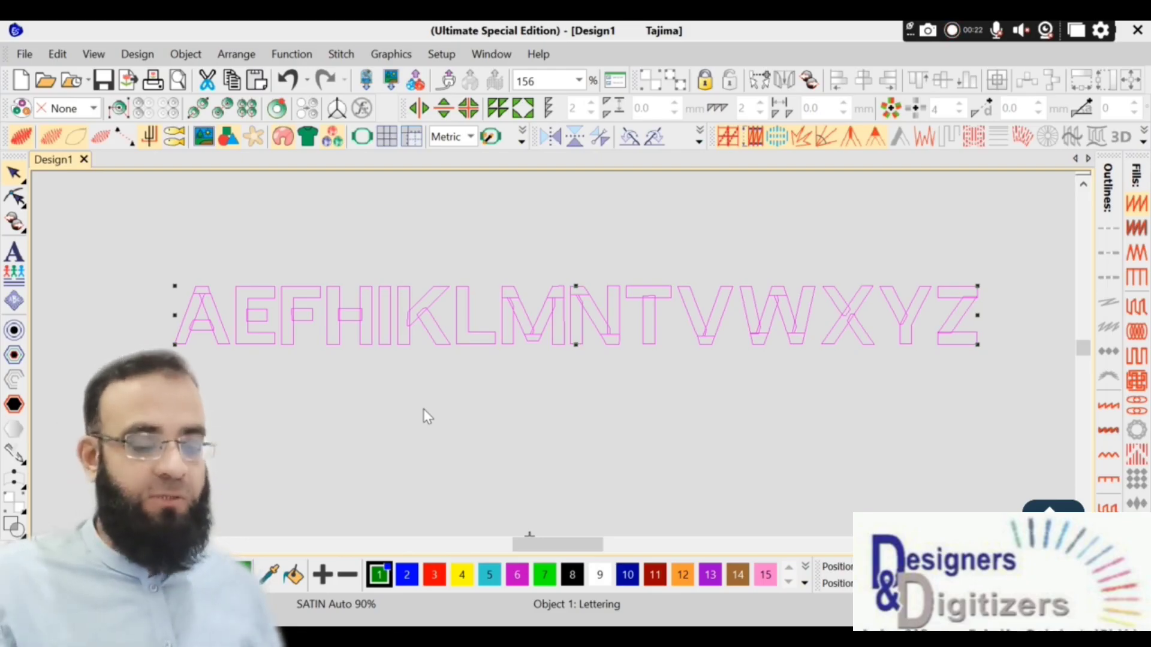
key(Escape)
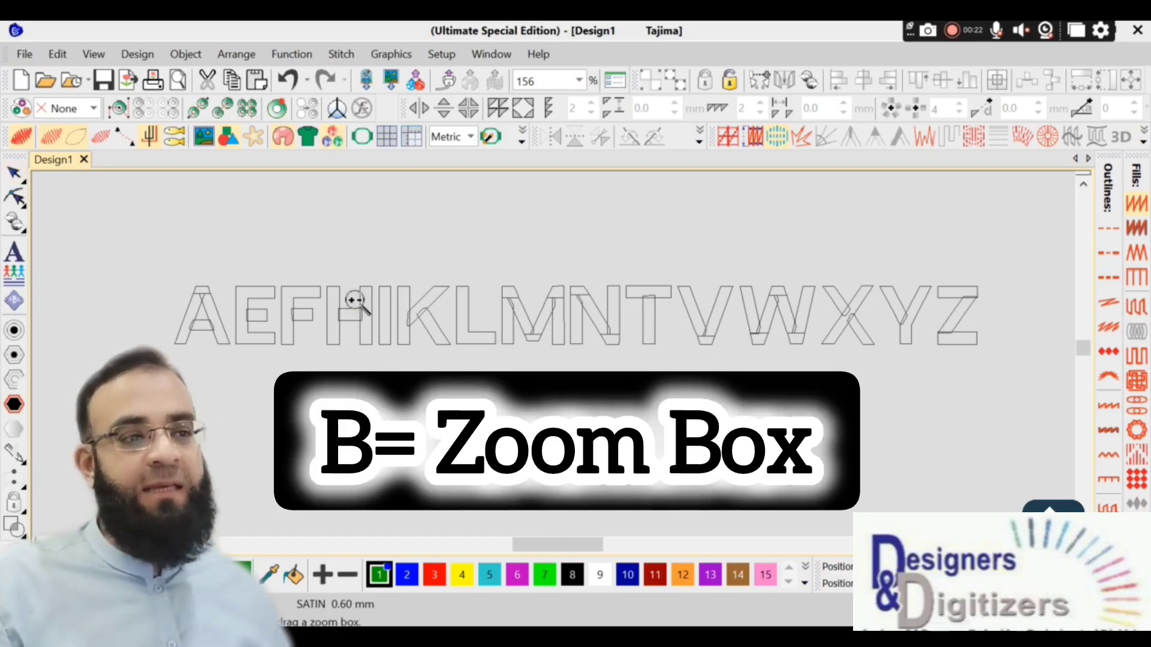
Step: Turn on the Traditional Digitizing toolbar and place it in the upper corner of the design area, clear of the letters
key(b)
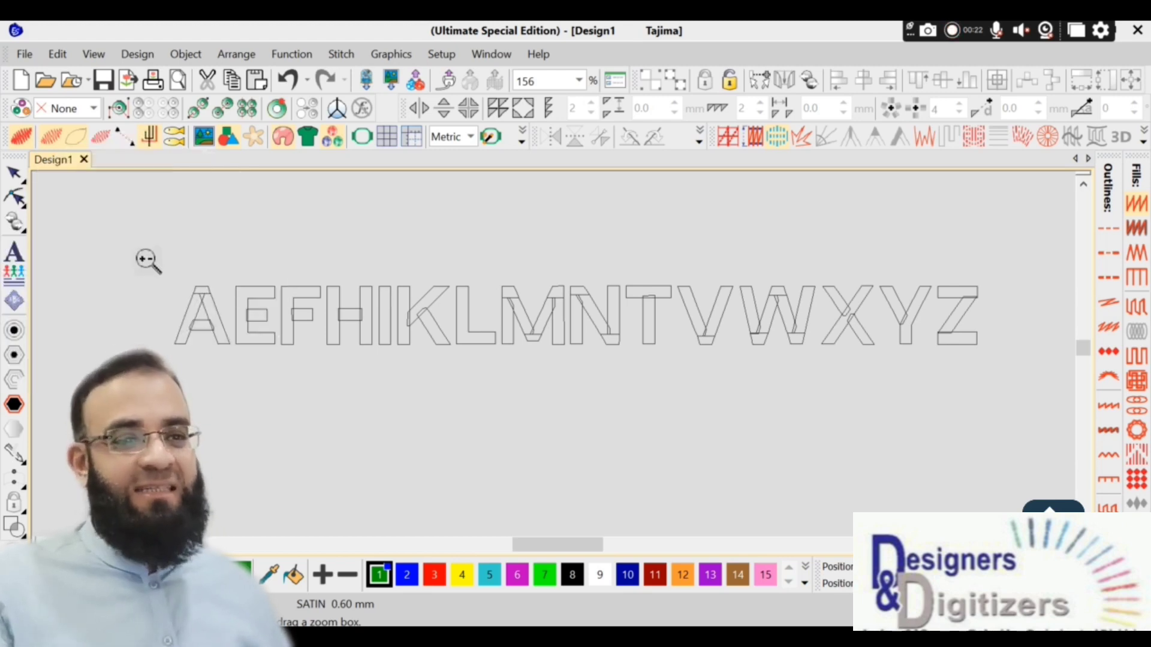
drag(145, 259, 281, 369)
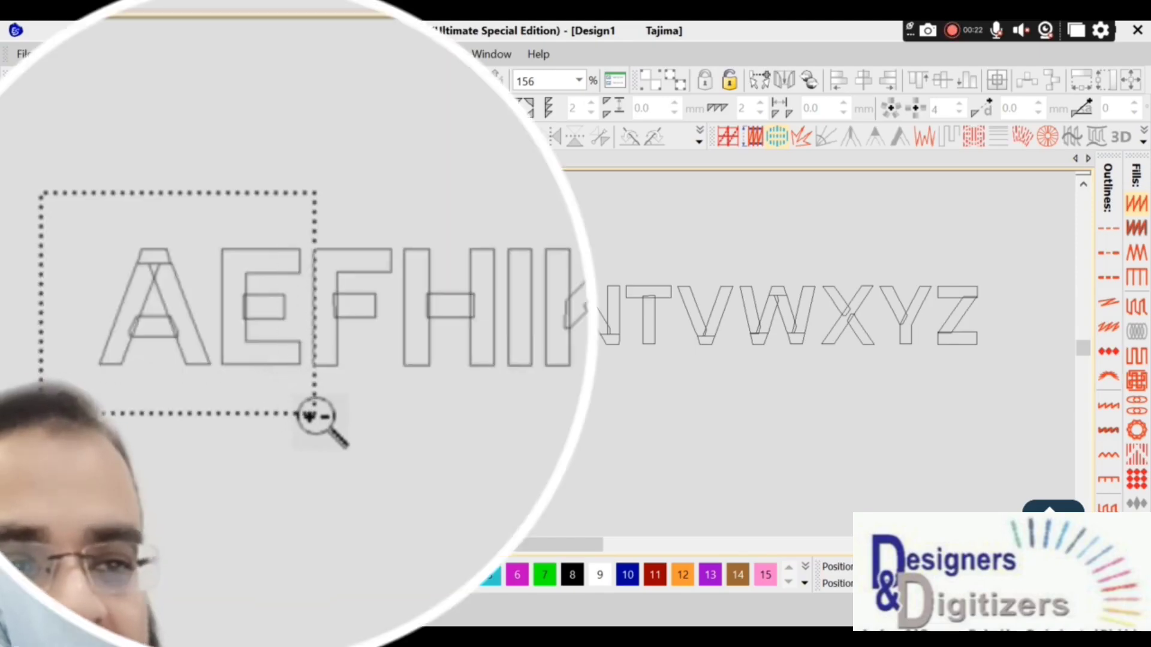
mouse_move(314, 413)
mouse_down()
mouse_move(334, 431)
mouse_move(367, 430)
mouse_move(385, 419)
mouse_move(309, 406)
mouse_move(399, 411)
mouse_move(326, 369)
mouse_up()
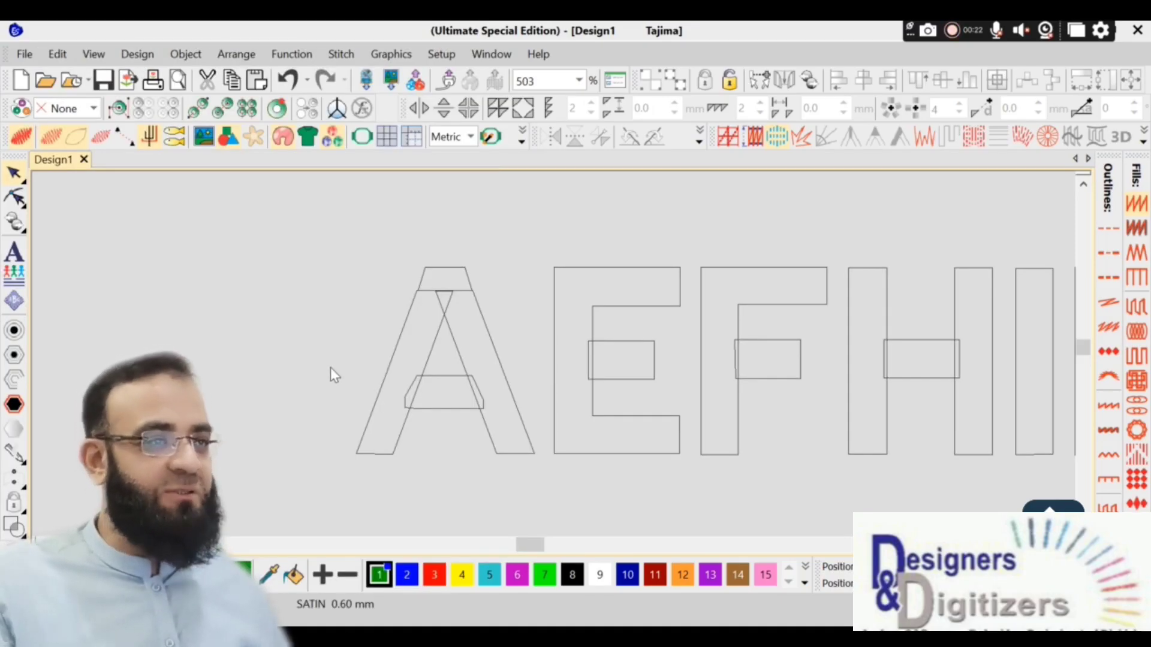
click(504, 57)
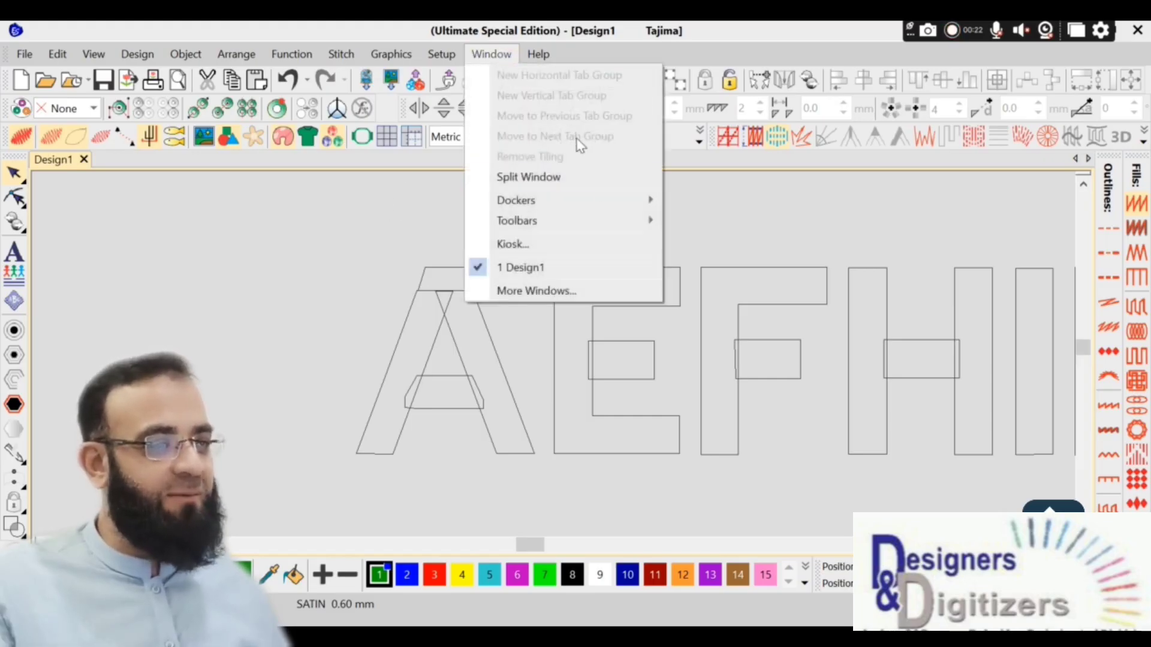
mouse_move(611, 221)
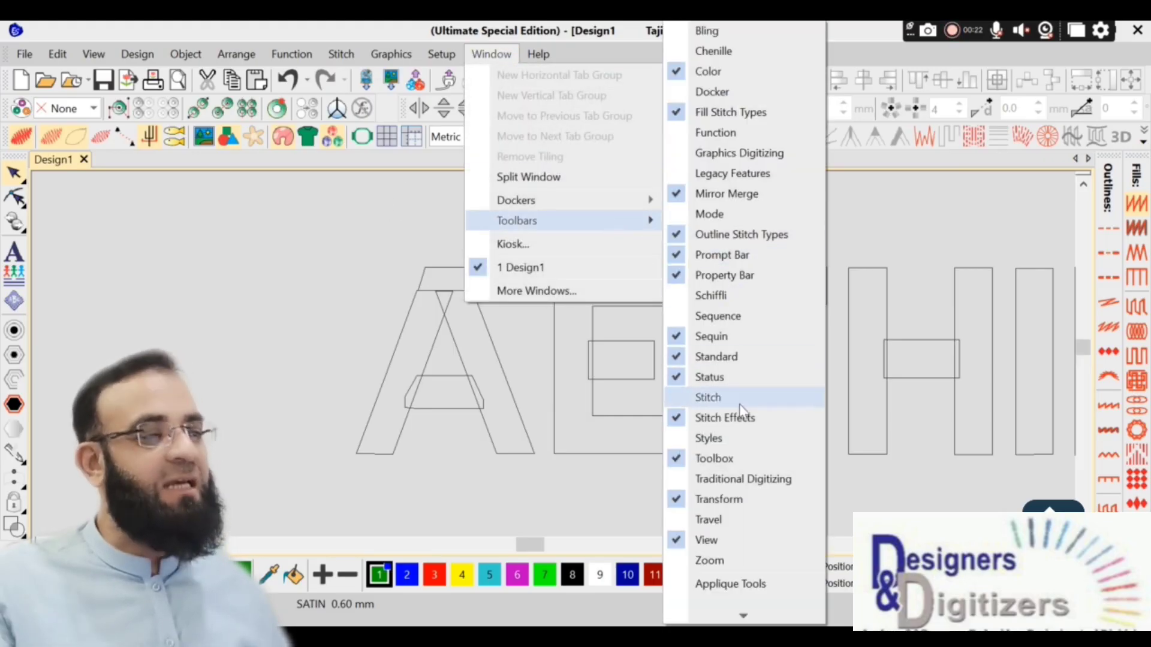
click(761, 483)
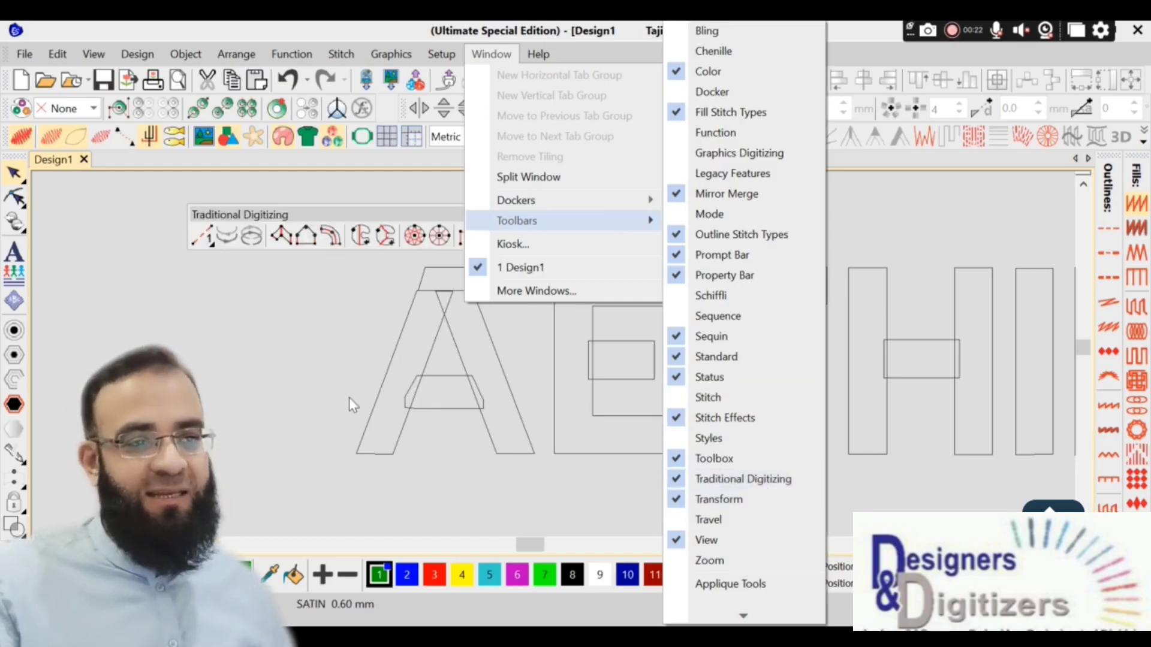
click(227, 223)
drag(226, 223, 72, 192)
Step: Digitize the left leg of the letter A as a Column A satin, tracing its outline from the foot up to the cap
click(129, 206)
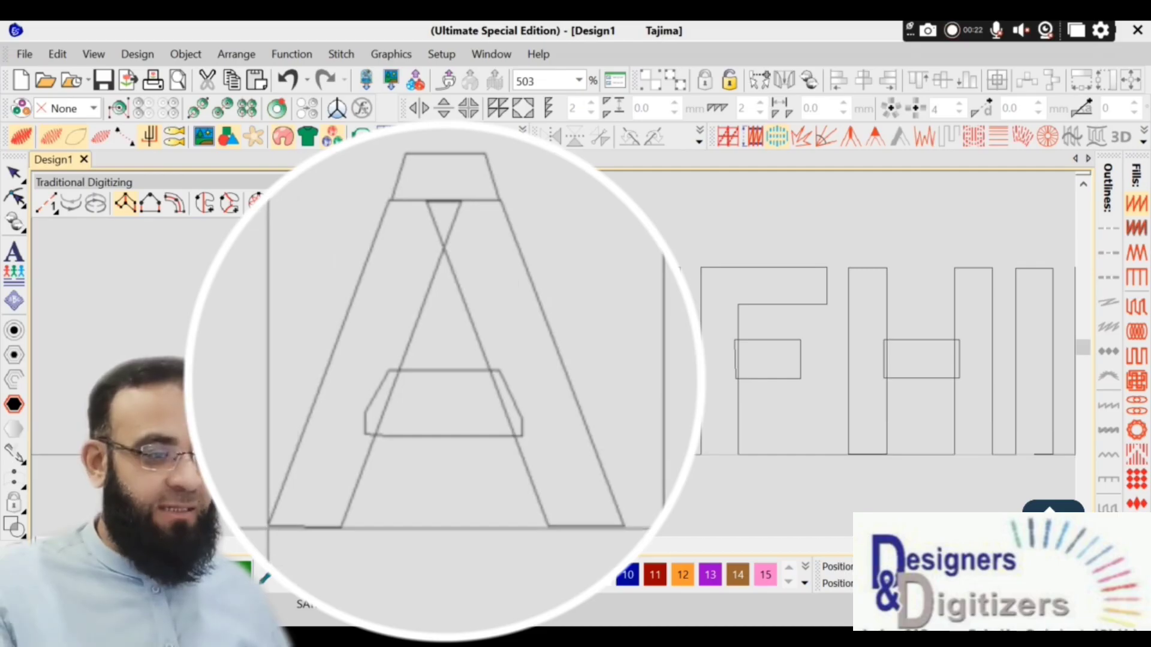
click(268, 528)
click(344, 528)
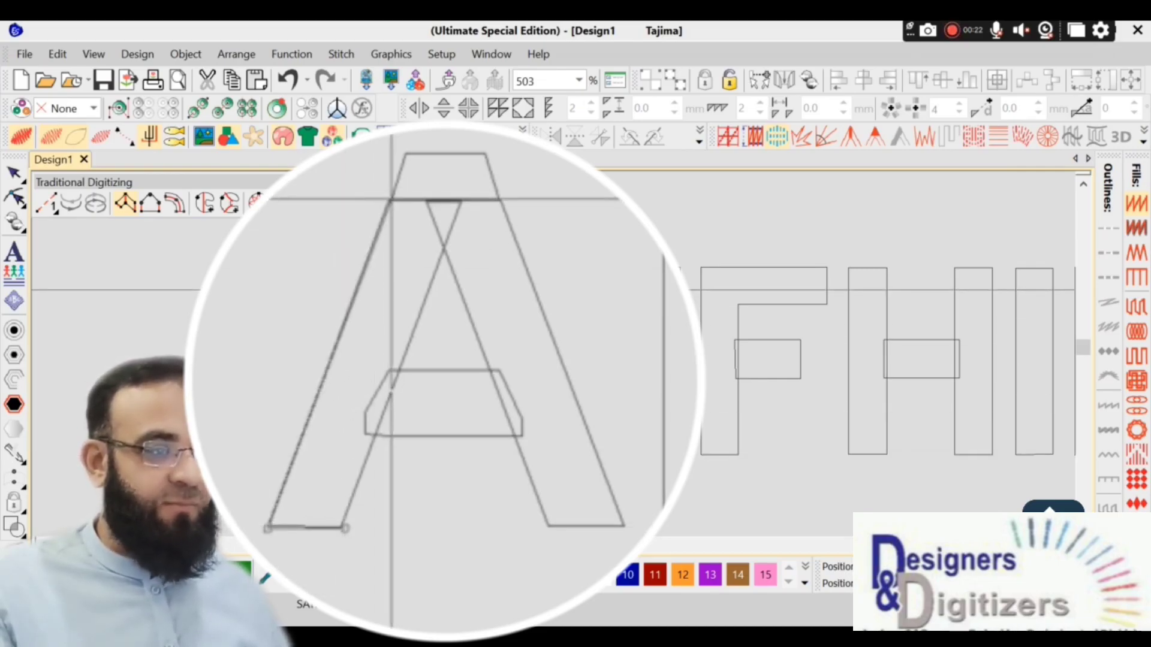
click(462, 201)
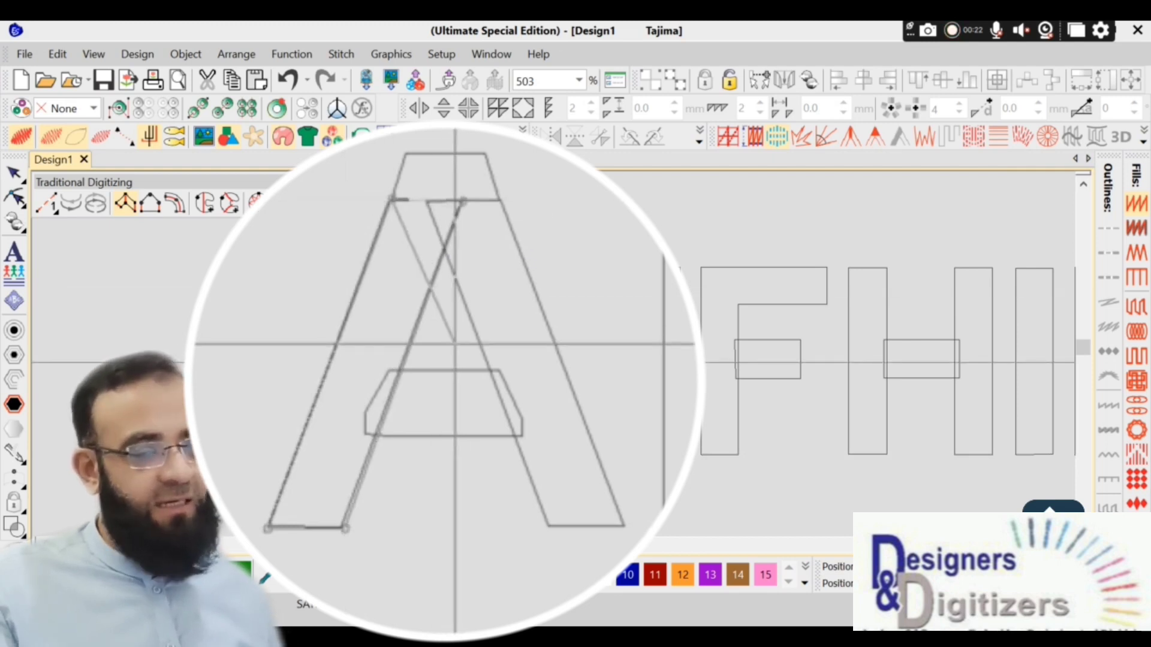
key(Return)
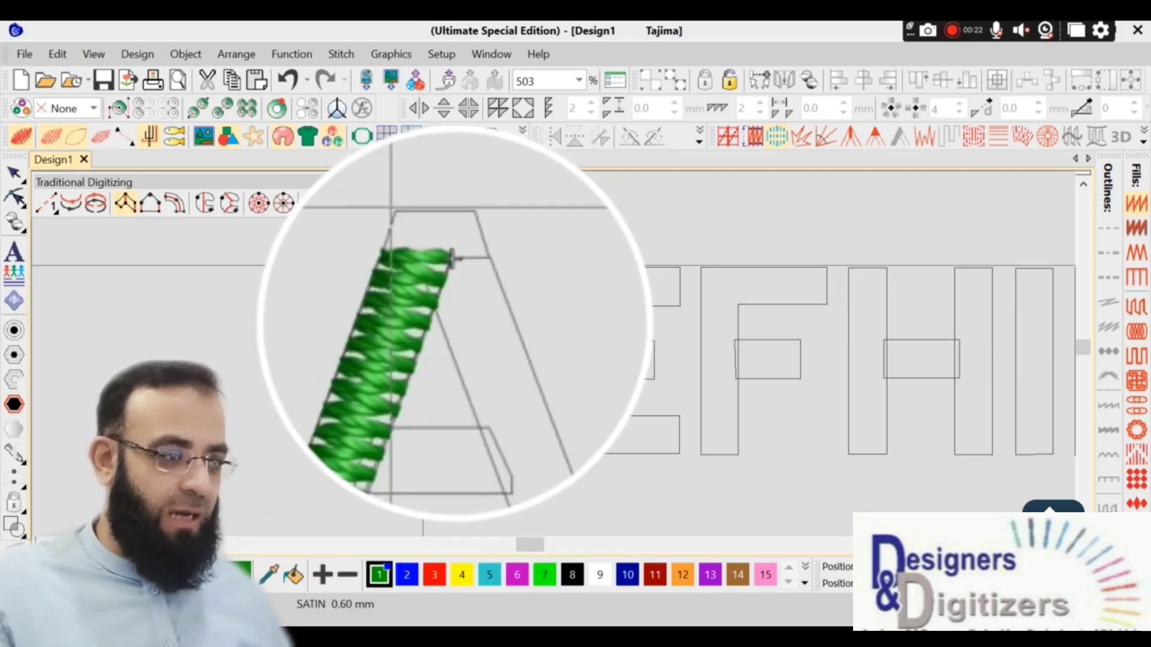
Step: Digitize the cap of the letter A as a Column A satin, from its top edge down to the legs
click(426, 267)
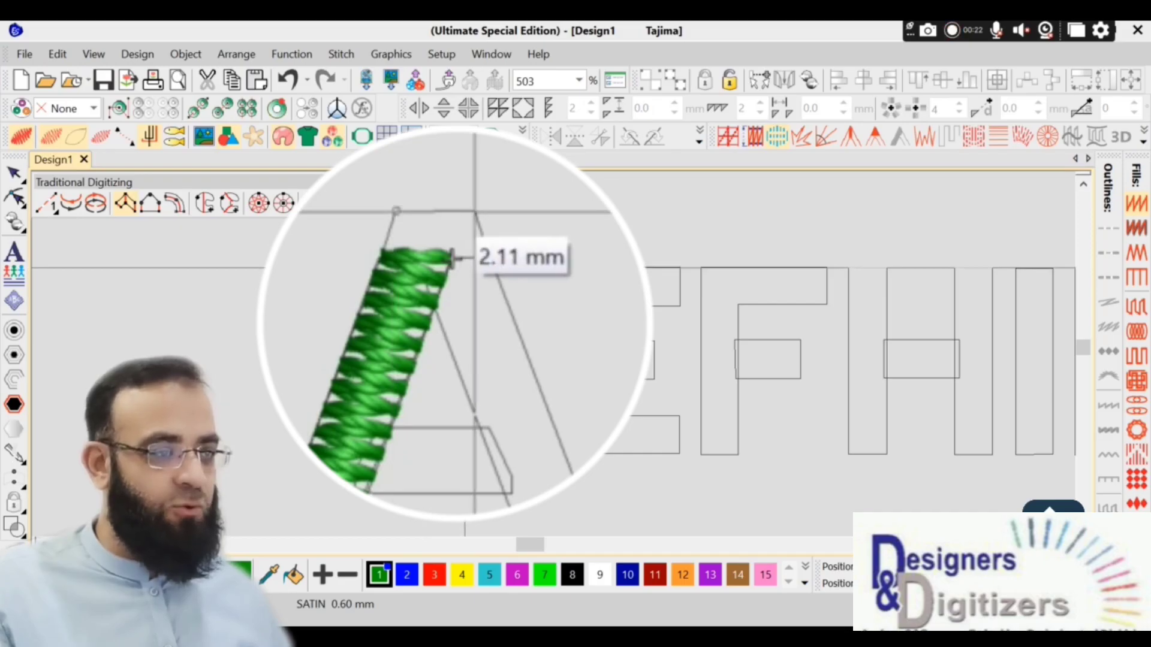
click(464, 267)
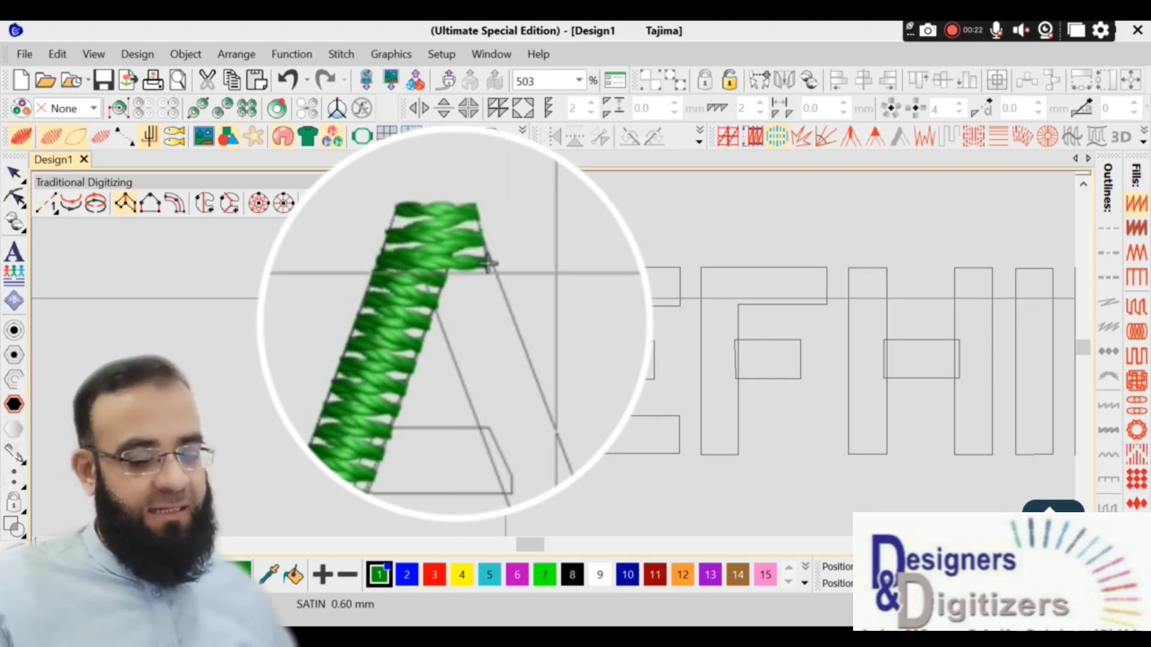
key(Return)
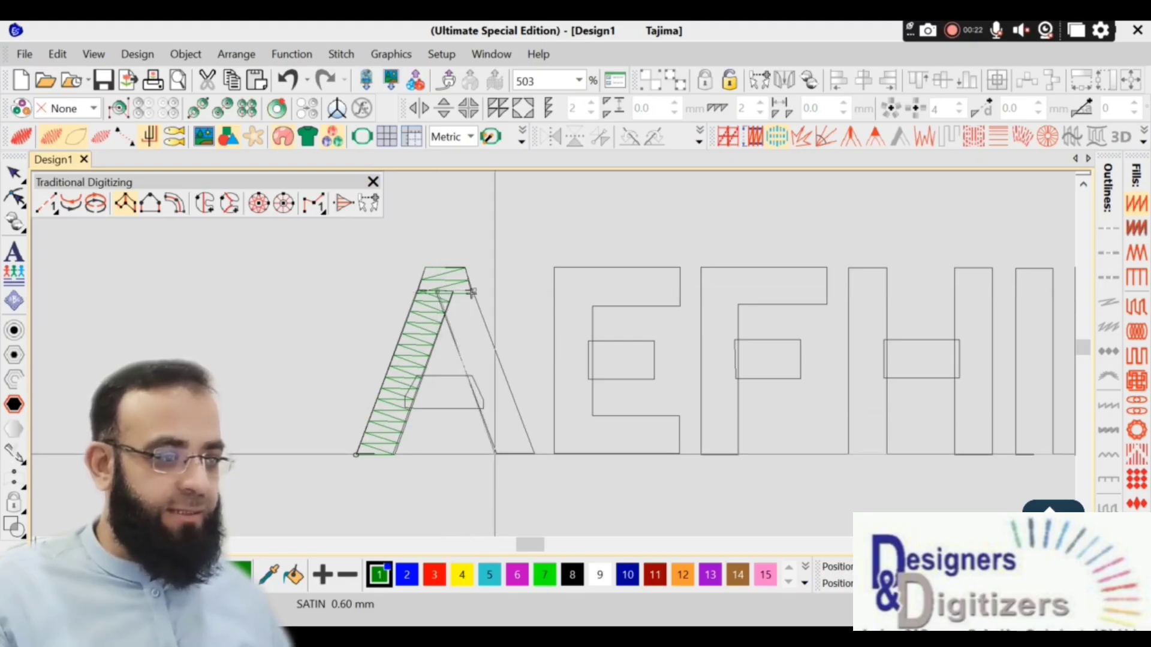
Step: Digitize the right leg of the letter A as a Column A satin between the cap and the foot
click(497, 454)
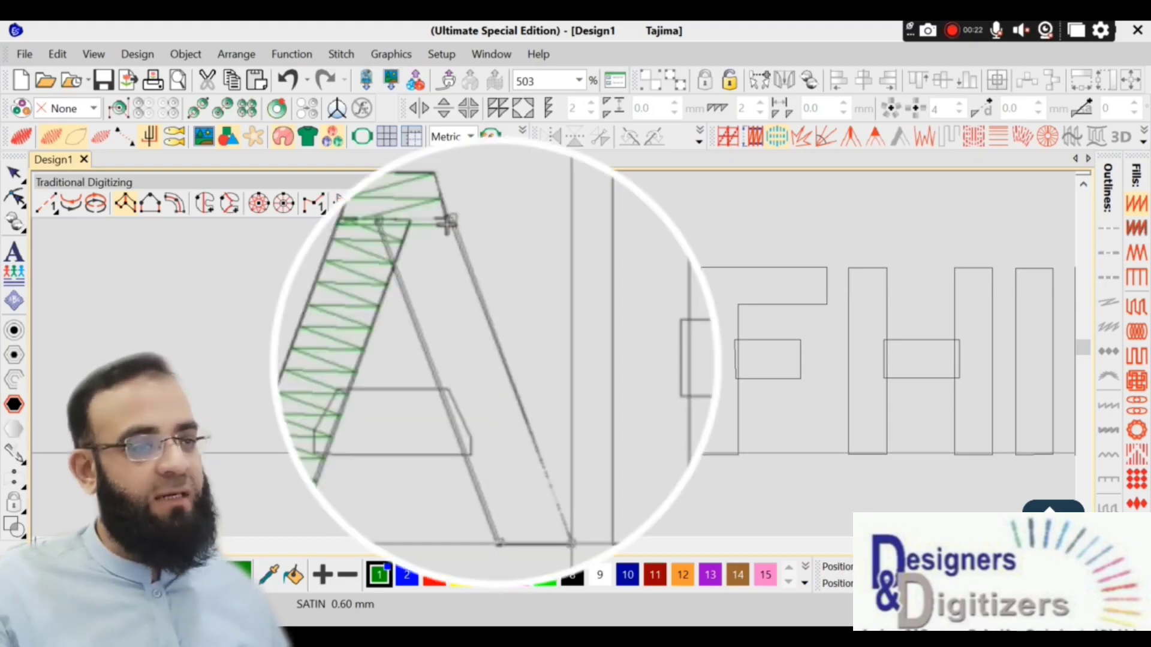
click(571, 544)
key(Return)
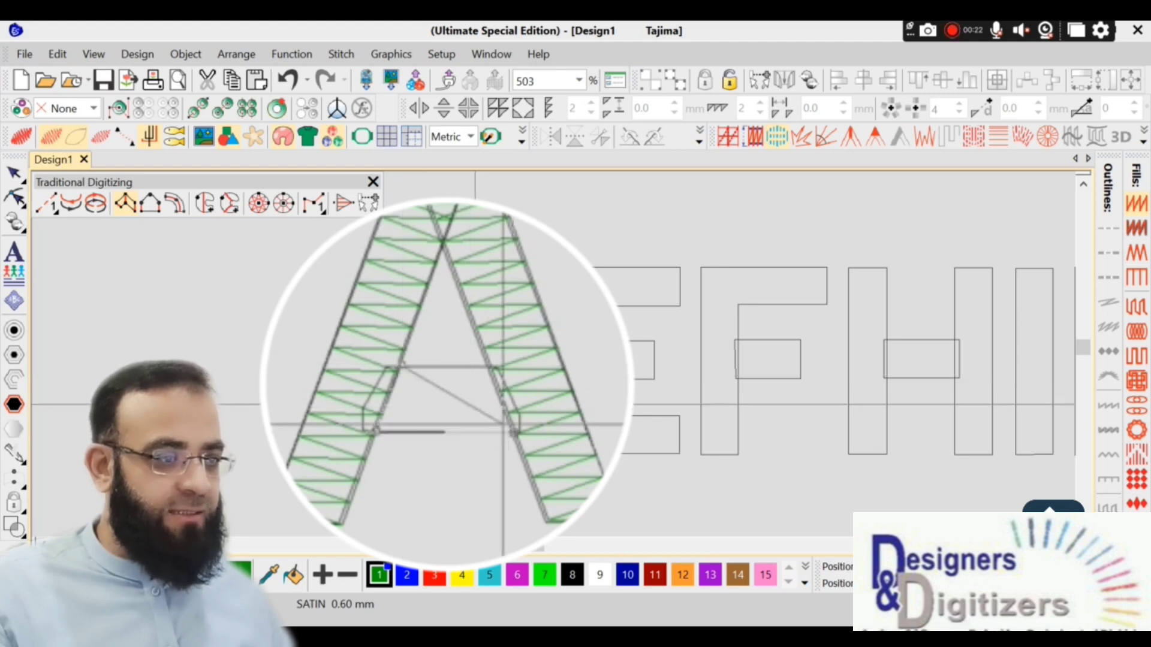
Step: Complete the crossbar of the letter A as a Column A satin between the legs and show the stitching in realistic view
click(468, 375)
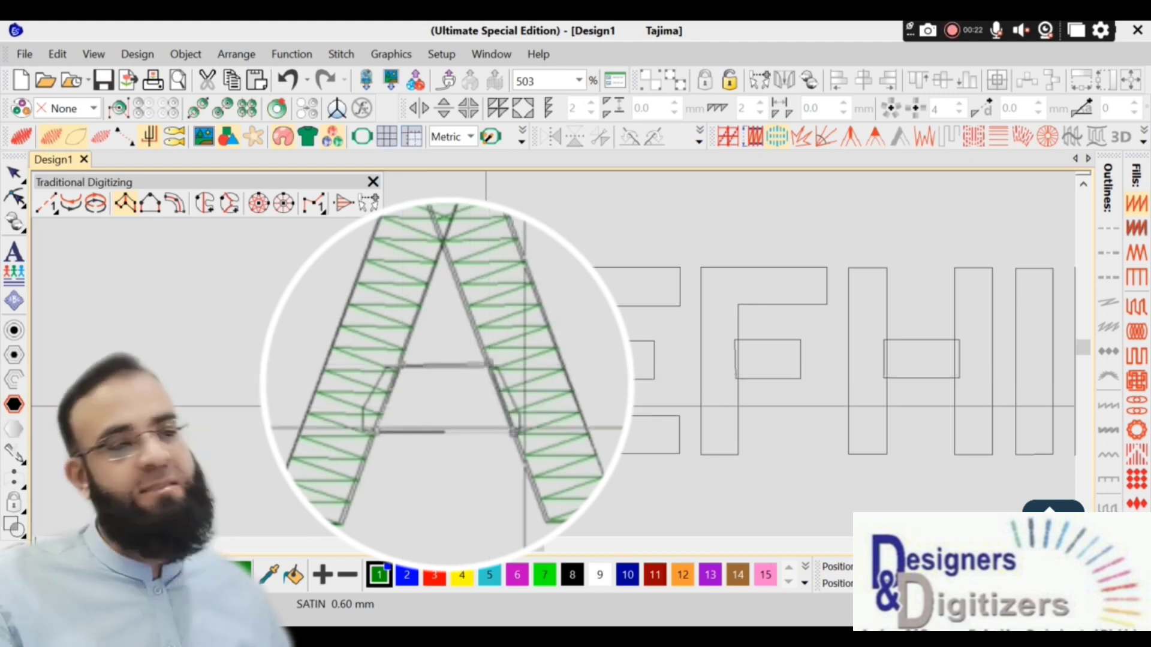
key(Return)
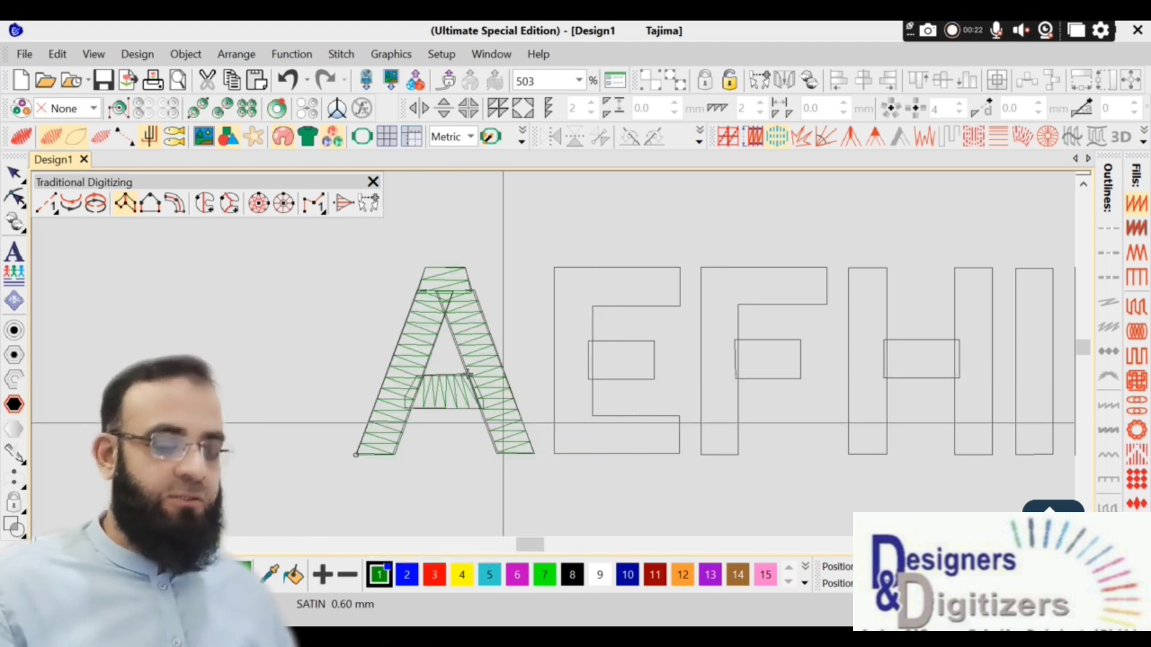
key(t)
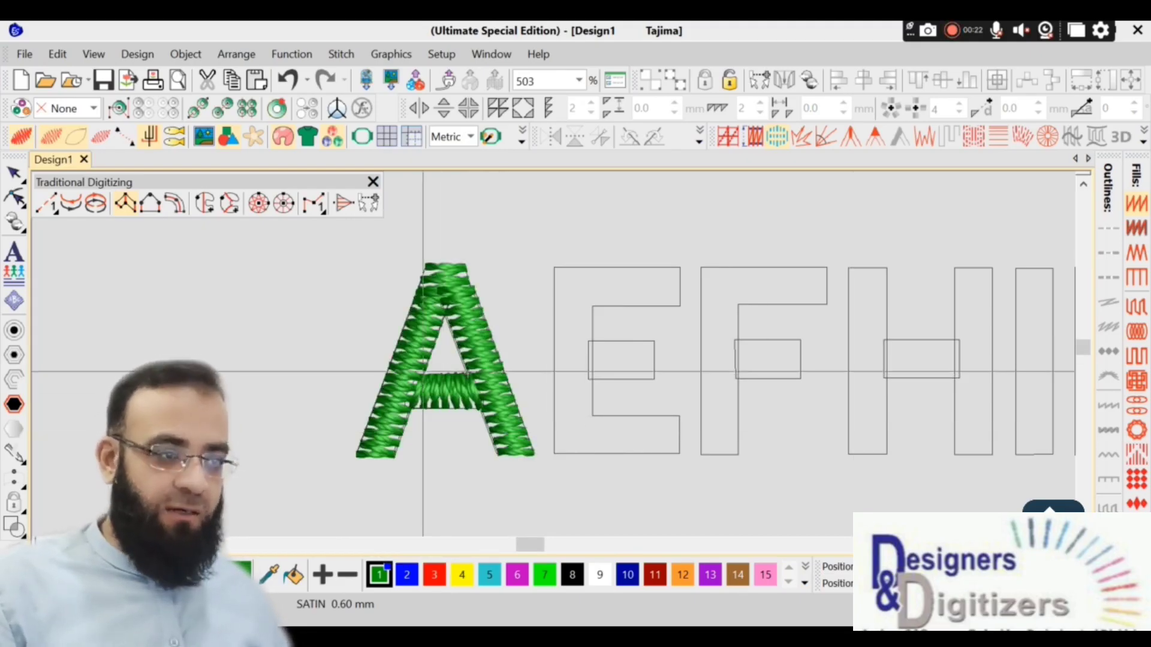
key(Escape)
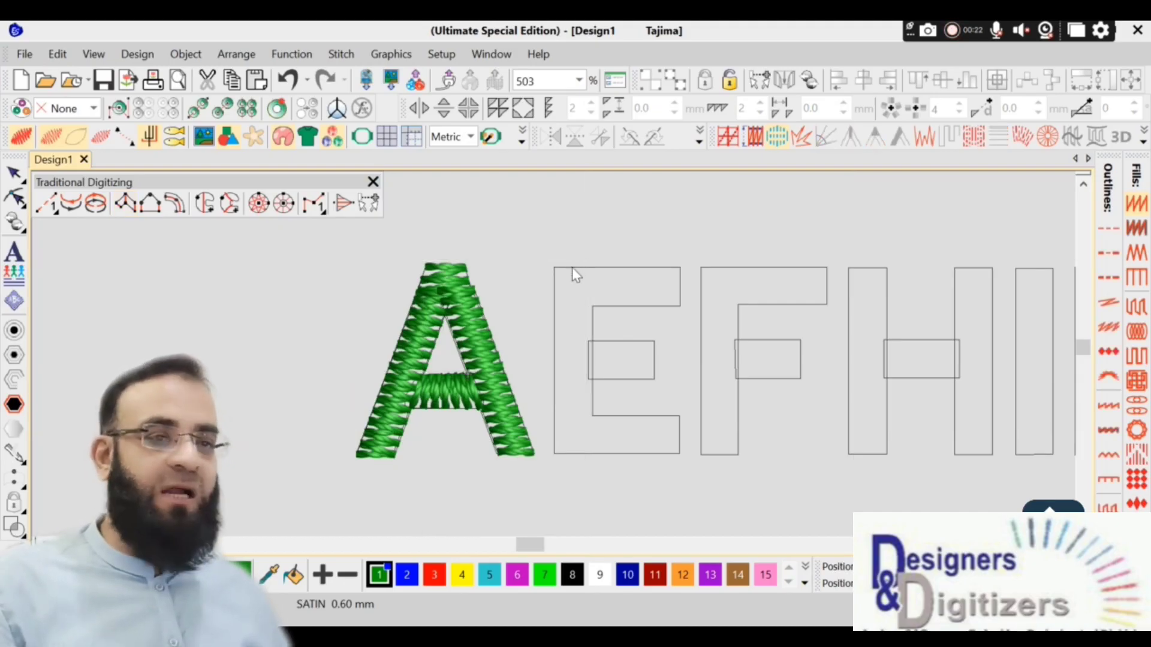
Step: Digitize the letter E's upper arm, stem and lower arm as one continuous Column A satin with mitred corners
click(126, 204)
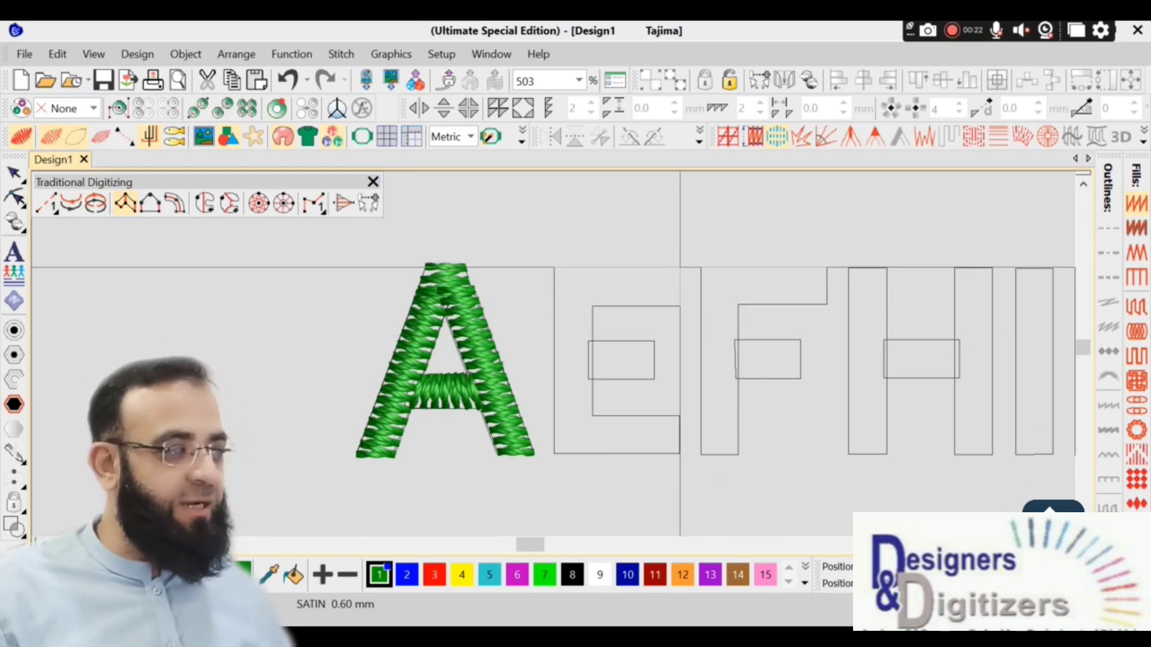
click(680, 269)
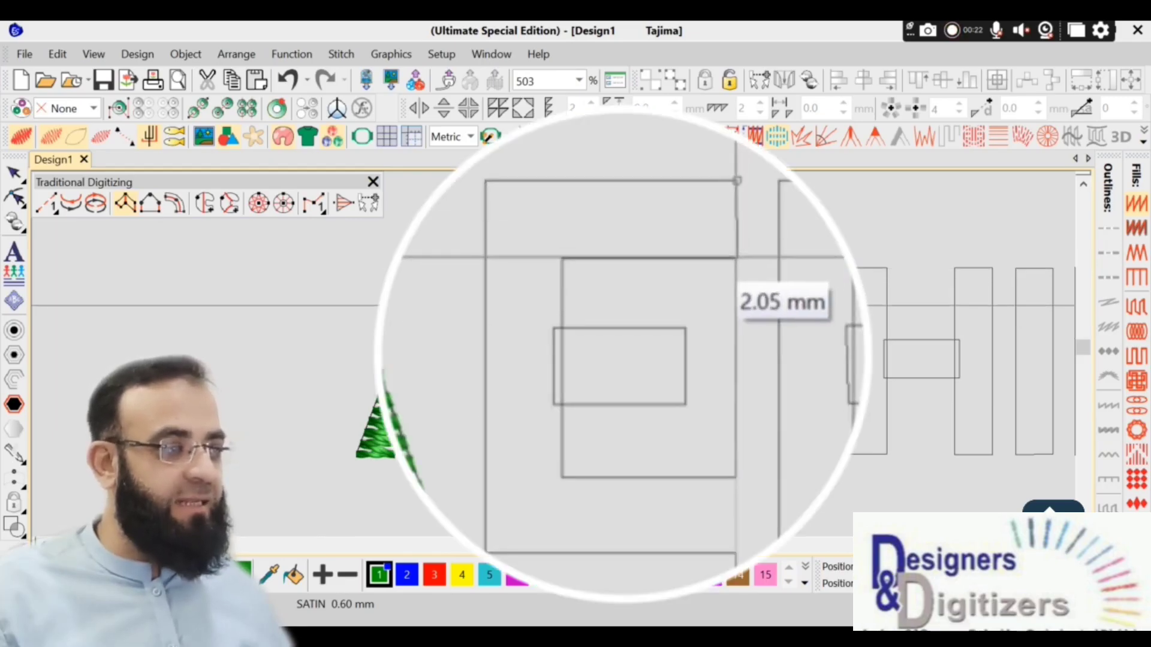
click(681, 306)
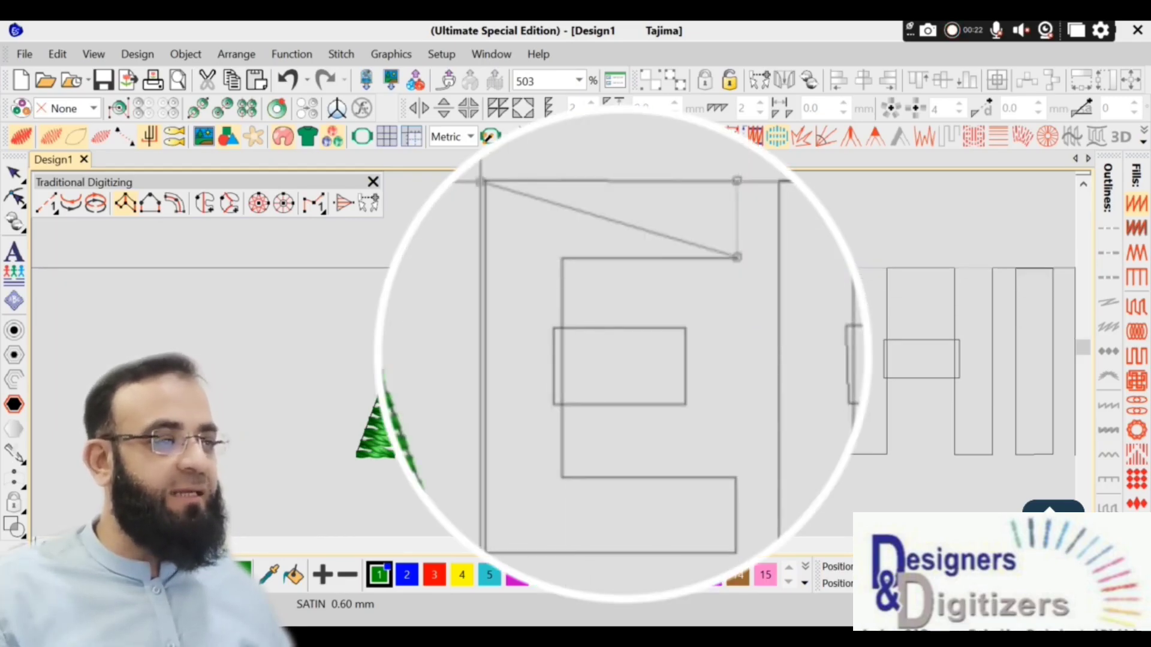
click(553, 270)
click(565, 261)
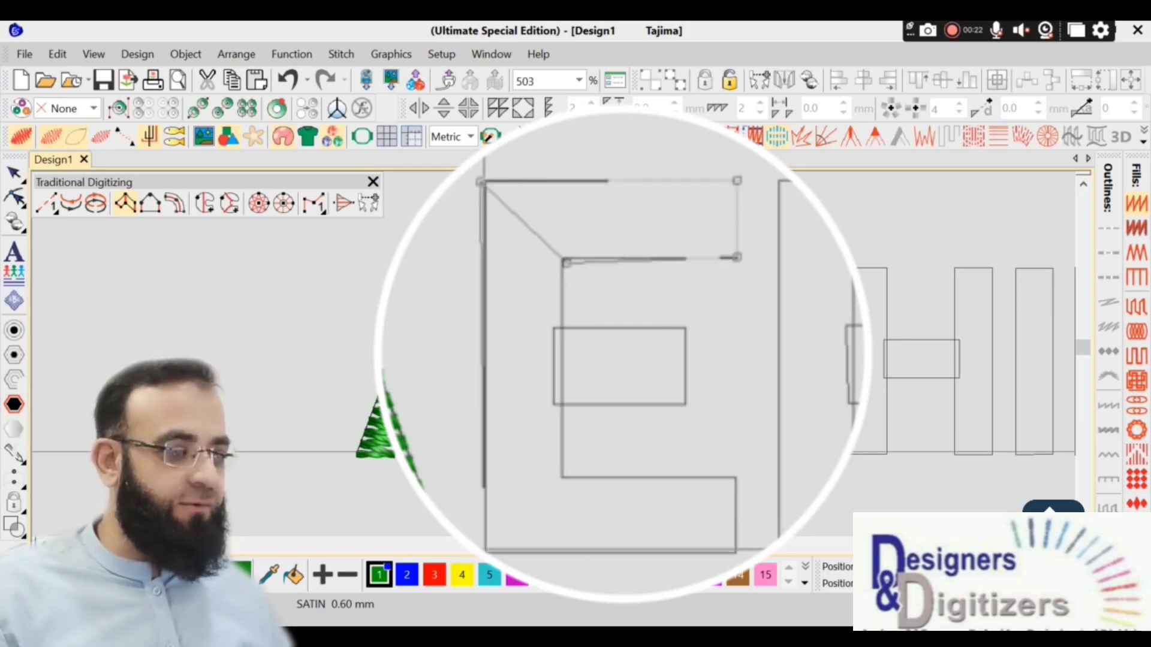
click(562, 479)
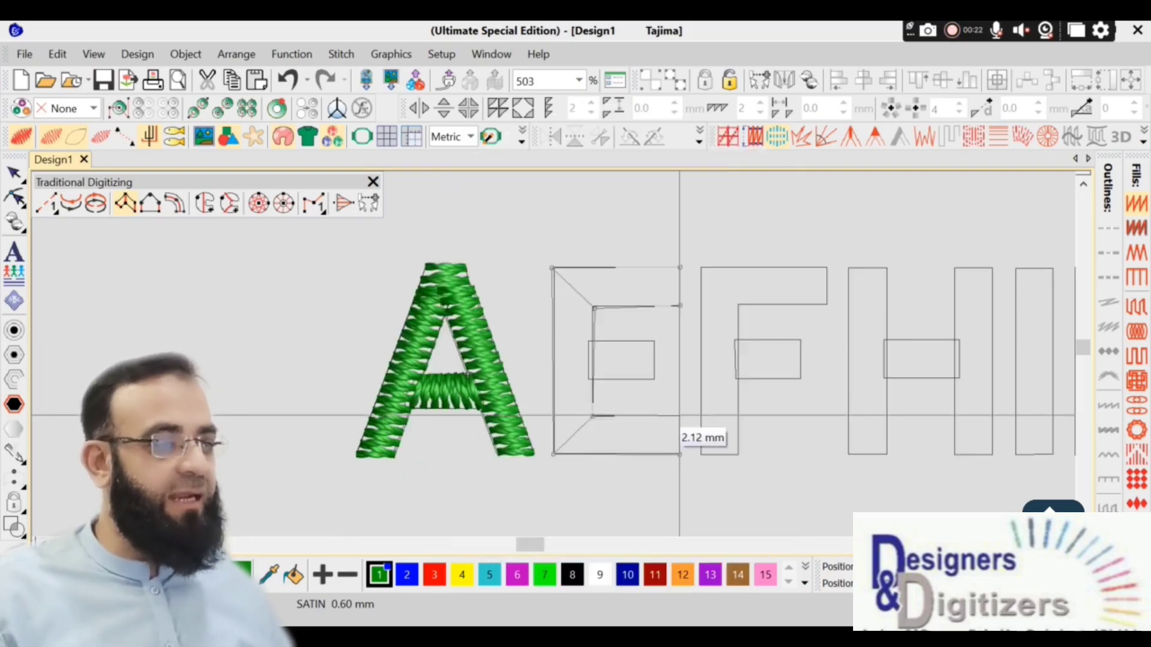
click(679, 415)
key(Return)
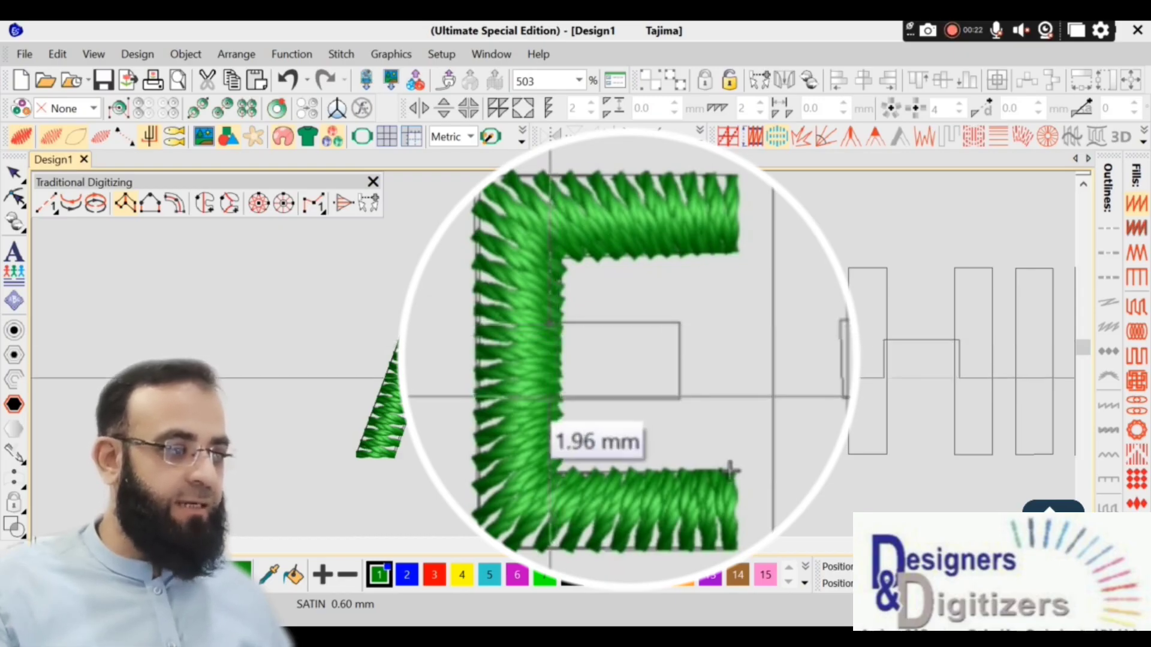
Step: Digitize the middle arm of the letter E as a separate Column A satin, overlapping the stem as in the template
click(678, 321)
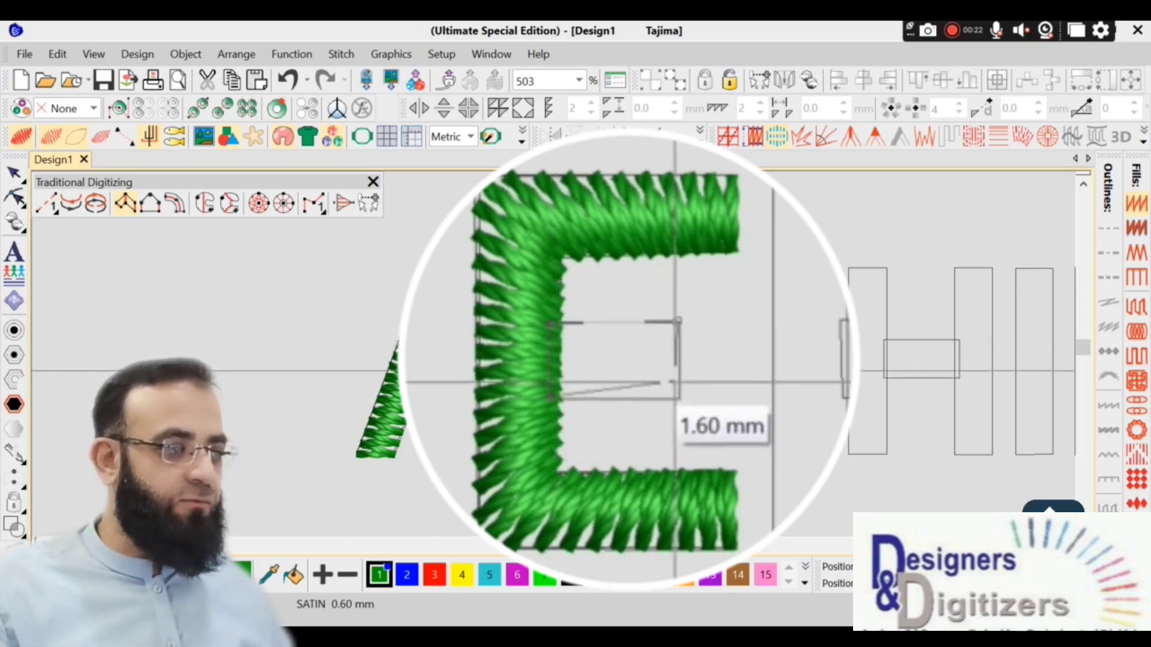
click(681, 399)
key(Return)
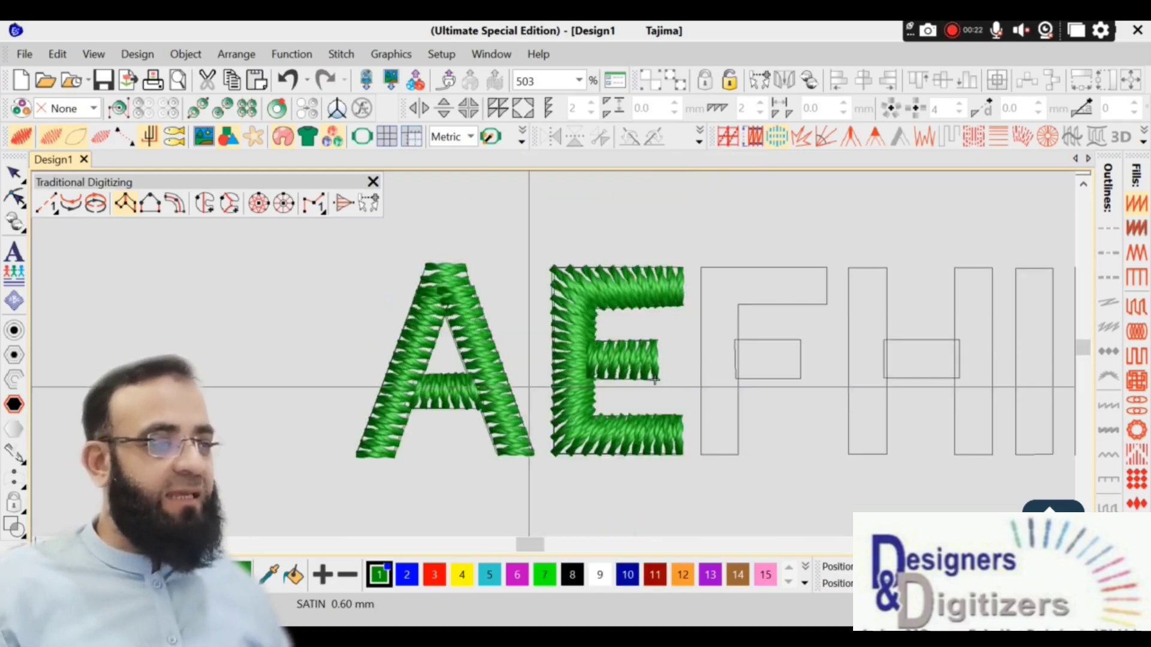
Step: Examine how the remaining template letters from F to Z are split into overlapping satin segments, ending with the whole alphabet in view
drag(655, 380, 295, 381)
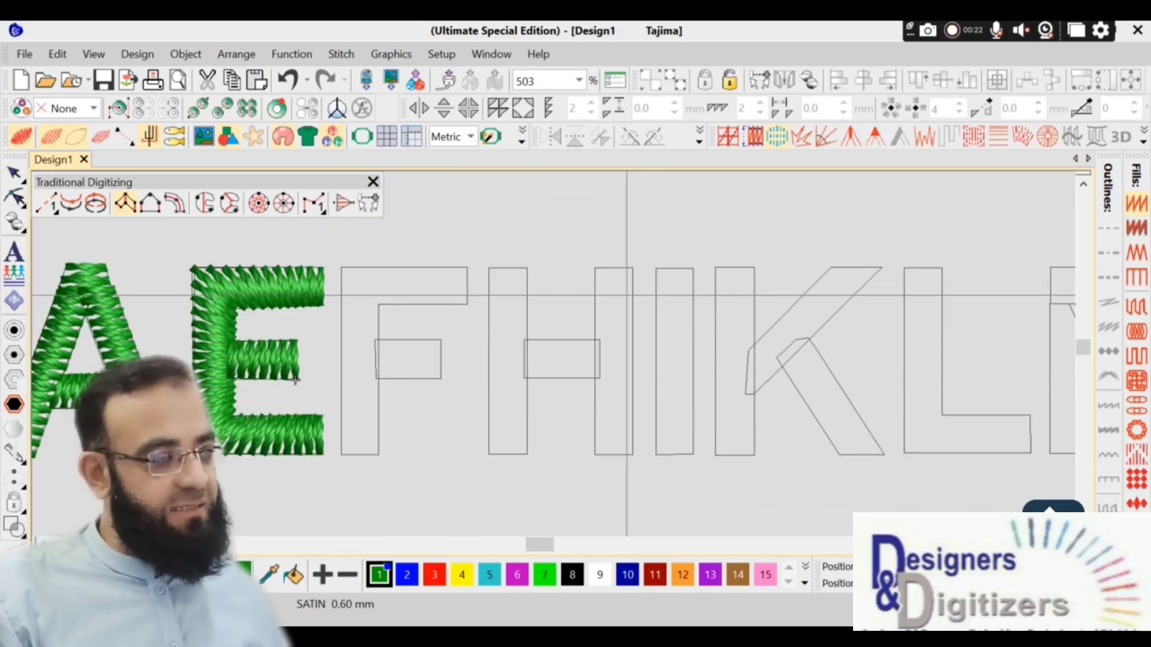
scroll(661, 422, right, 5)
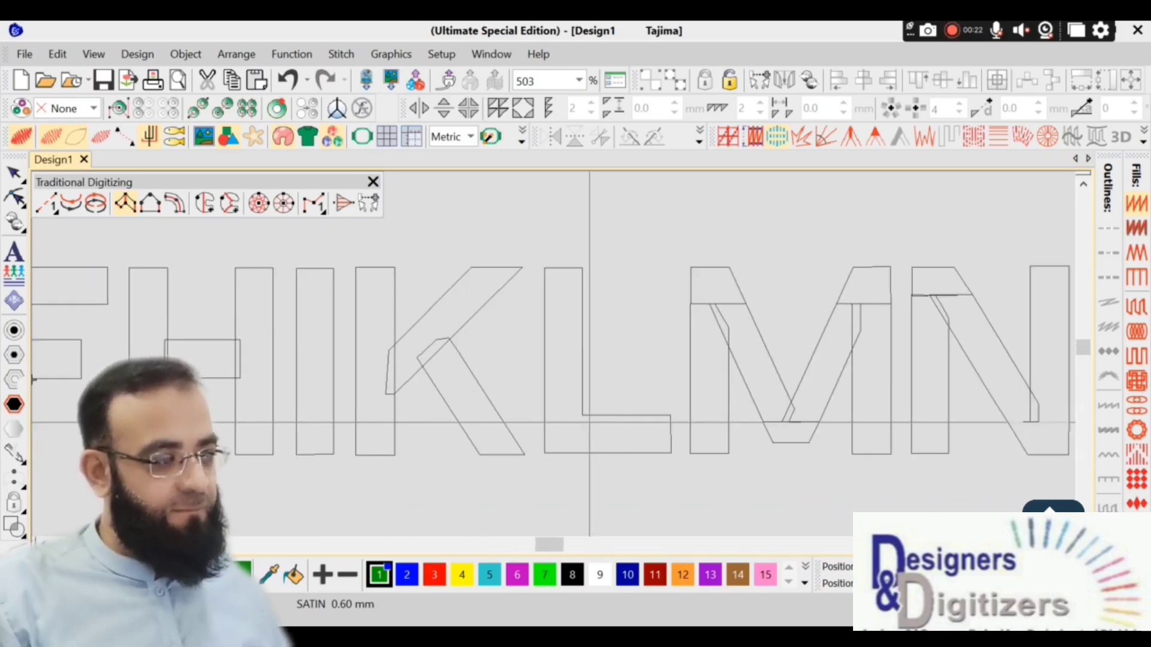
drag(590, 422, 518, 422)
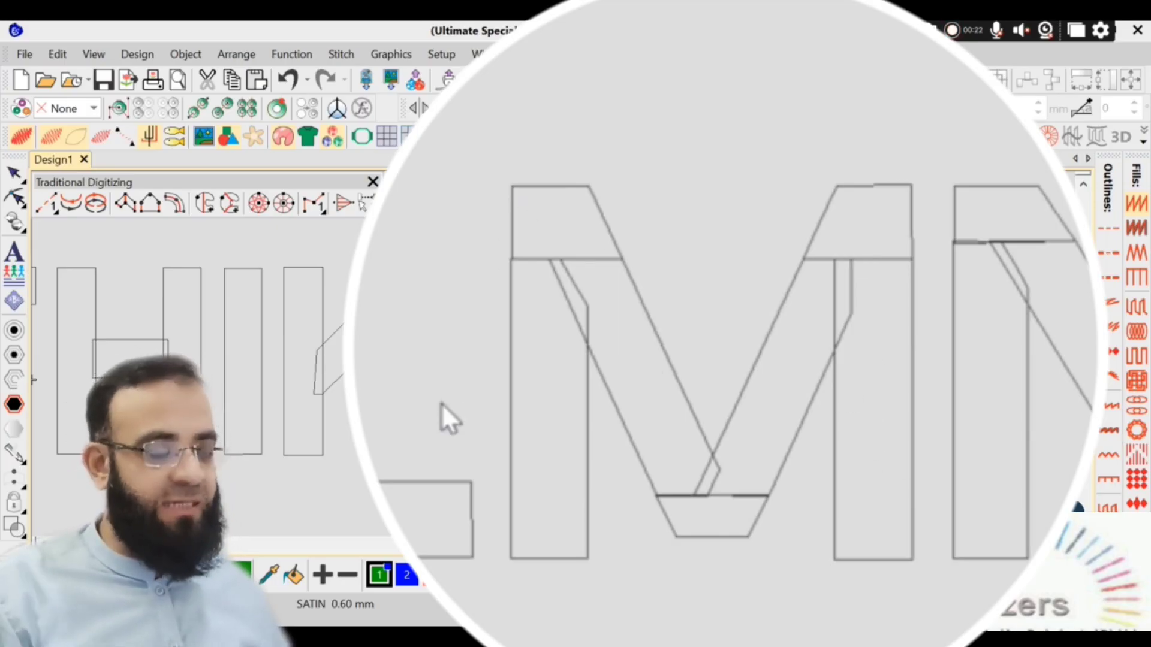
scroll(584, 376, right, 3)
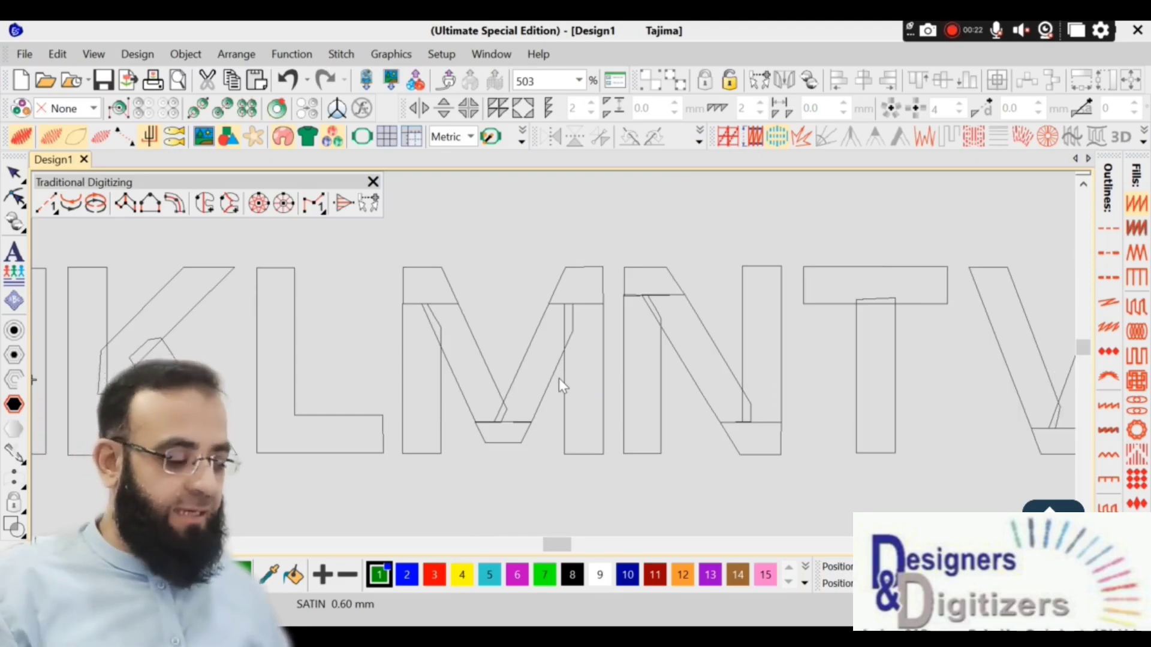
scroll(559, 379, right, 3)
scroll(559, 379, right, 6)
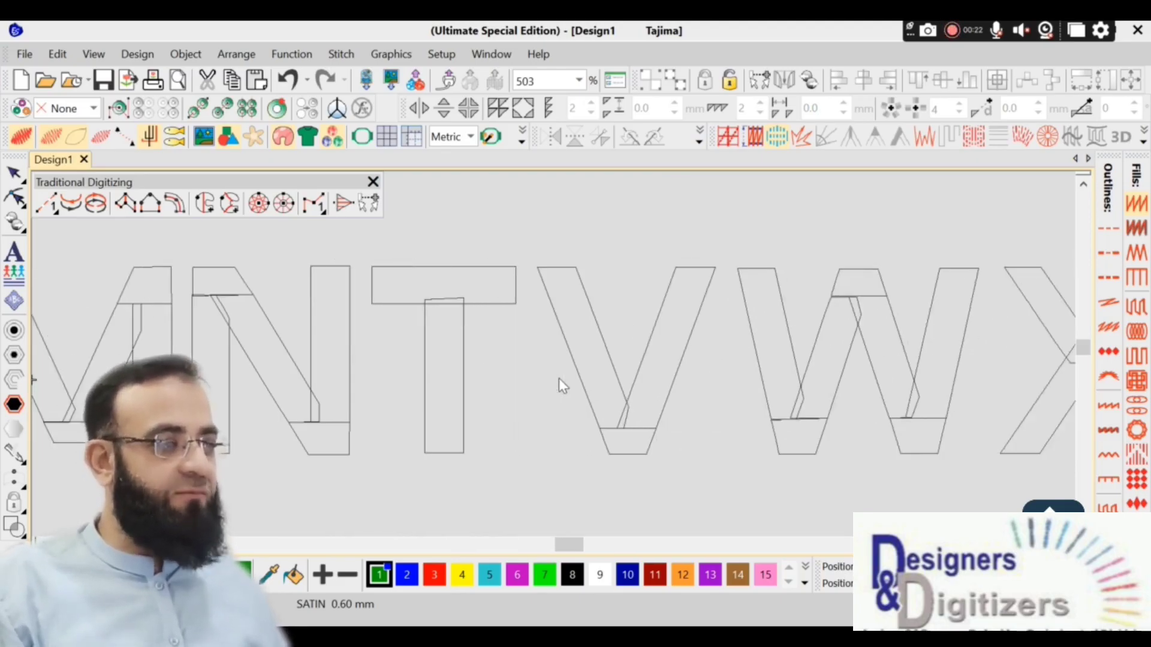
scroll(560, 385, right, 1)
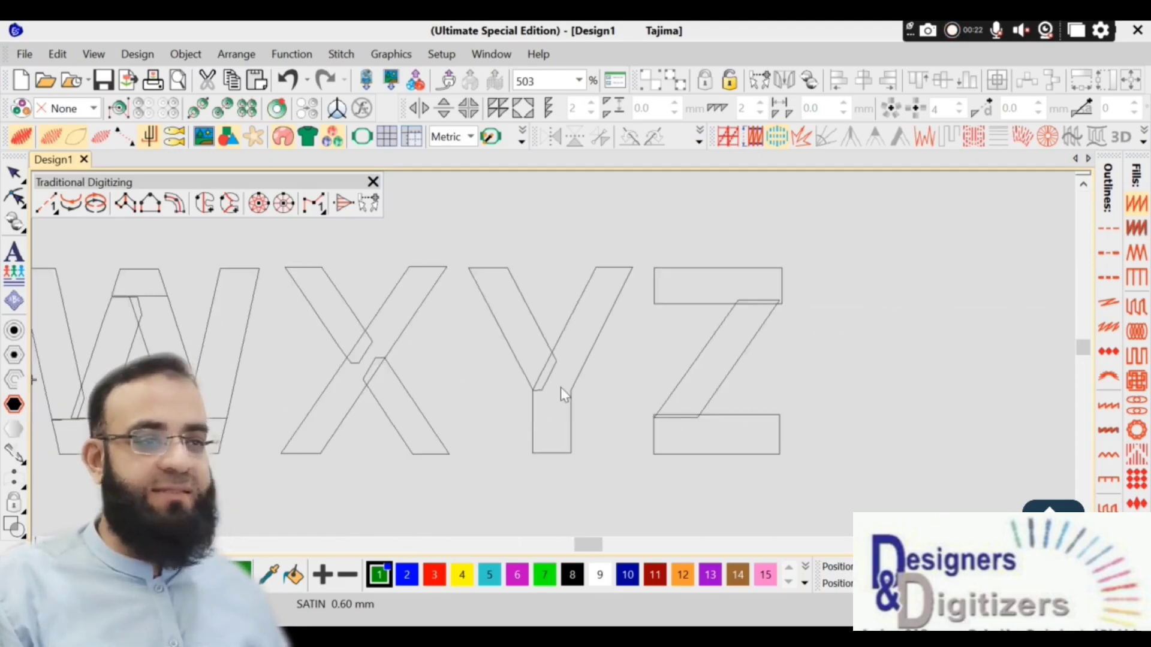
scroll(558, 384, left, 5)
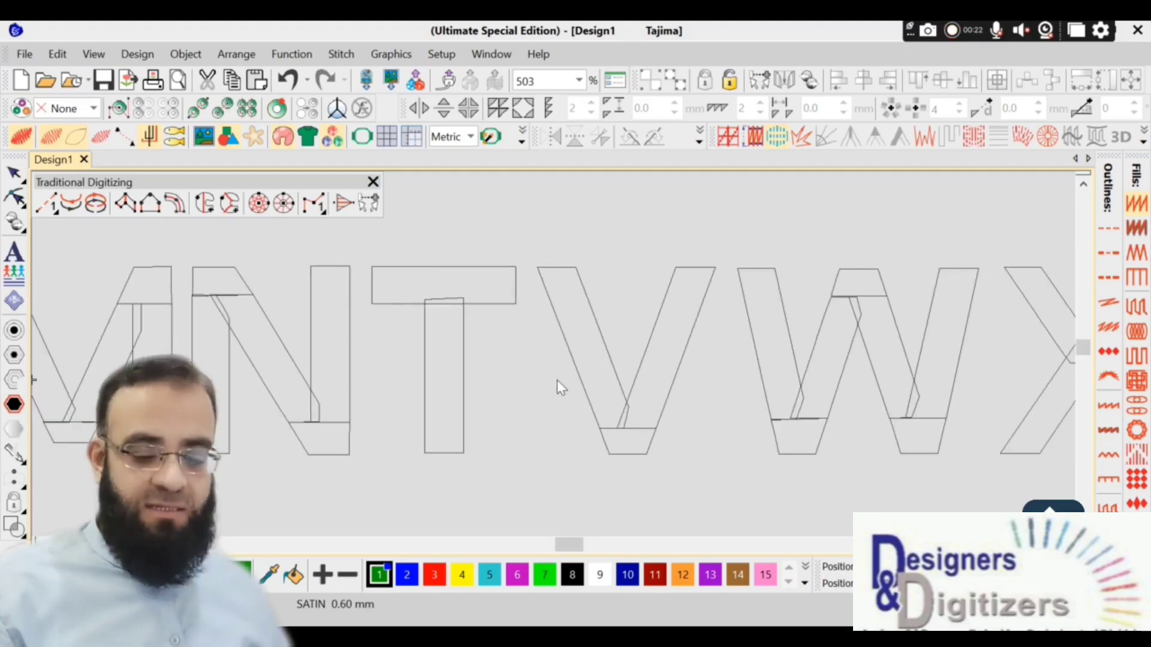
scroll(556, 380, left, 3)
scroll(555, 377, left, 3)
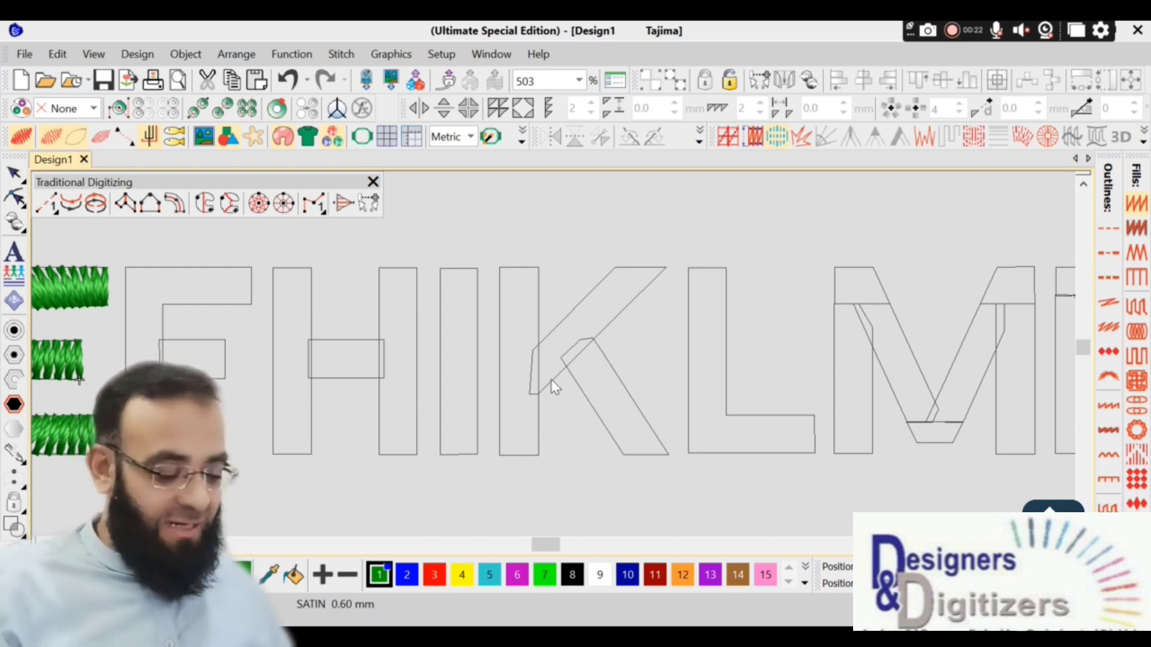
scroll(563, 390, left, 3)
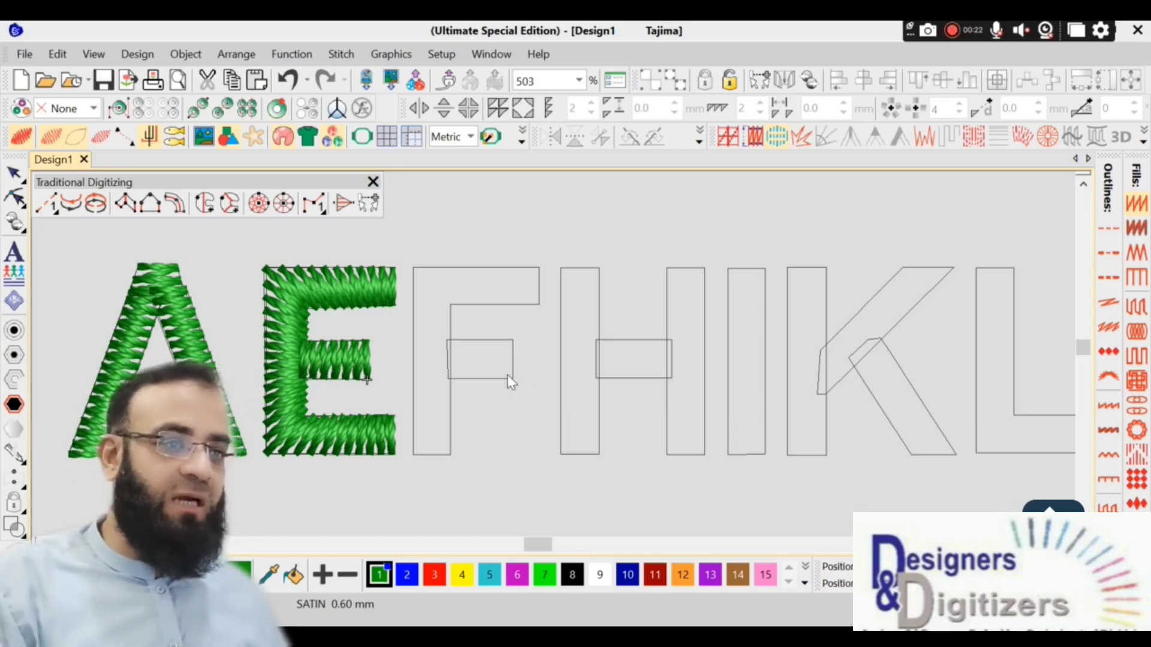
scroll(507, 375, left, 3)
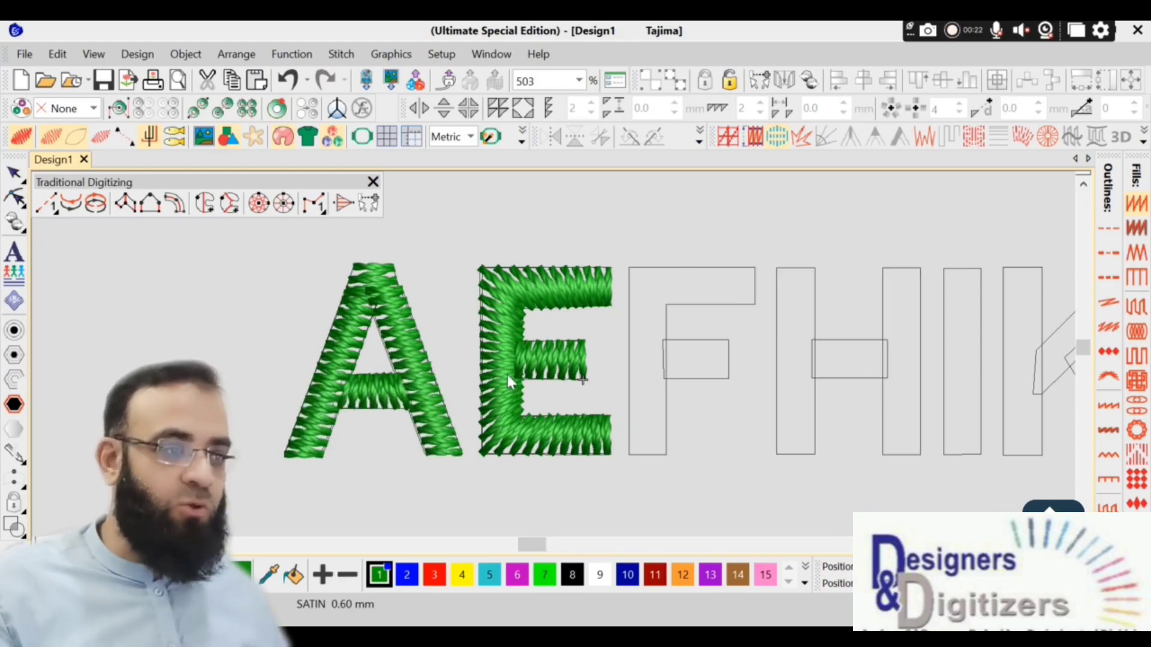
key(0)
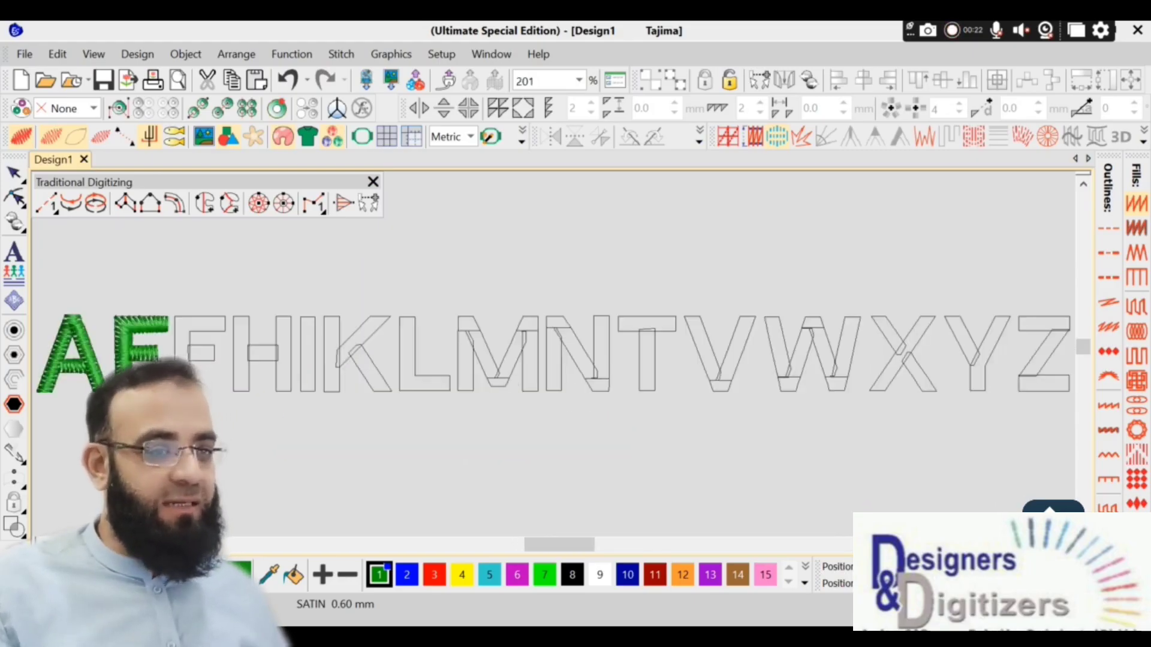